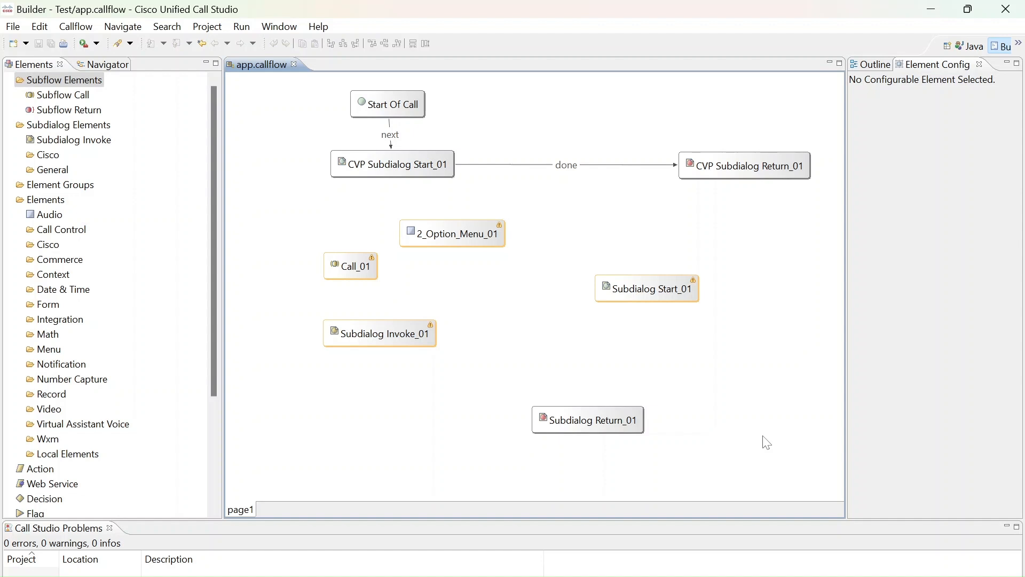
Delete every element from the Test callflow except Start Of Call and CVP Subdialog Start_01
left_click(620, 431)
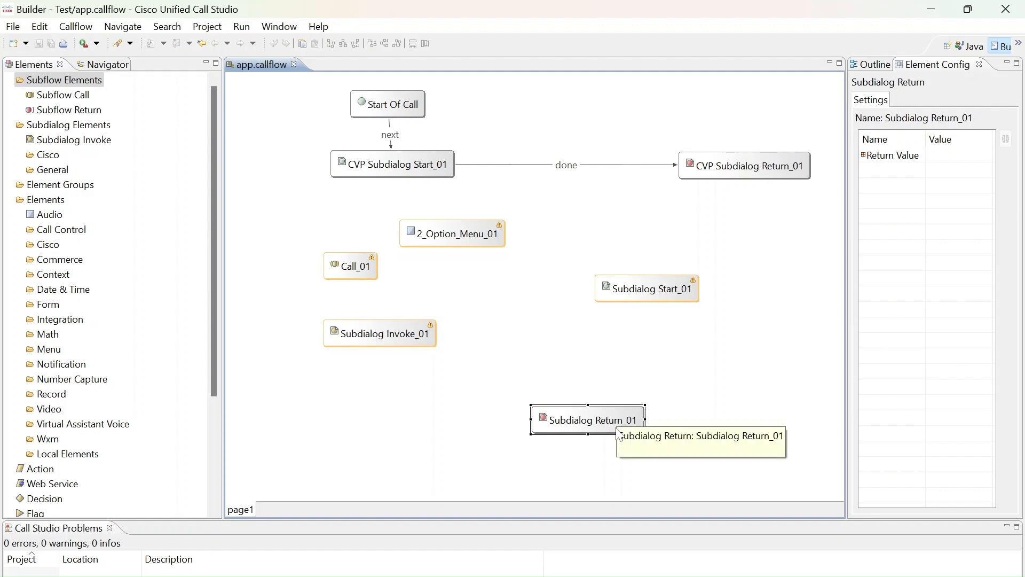
key("Delete")
left_click(673, 280)
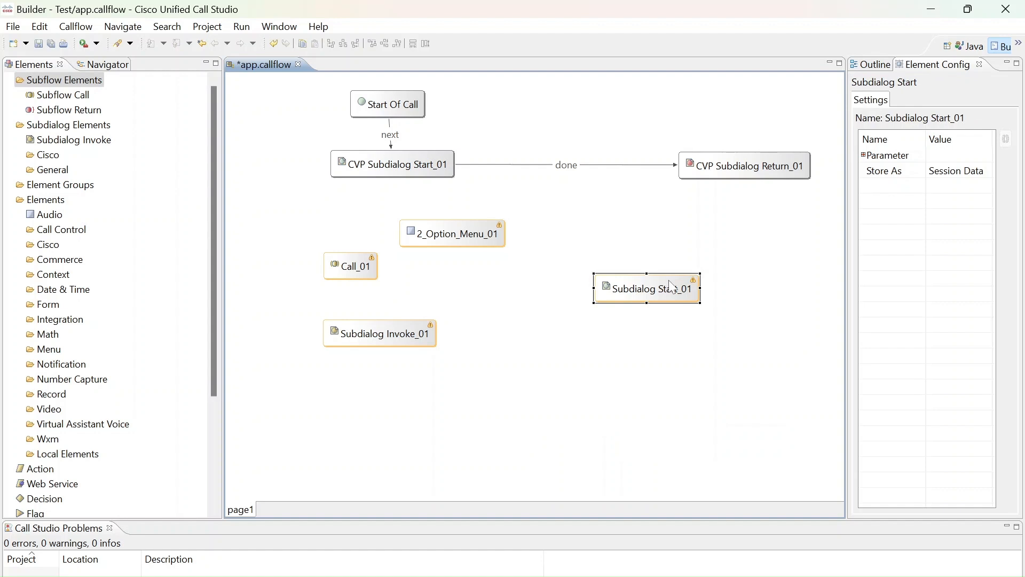
key("Delete")
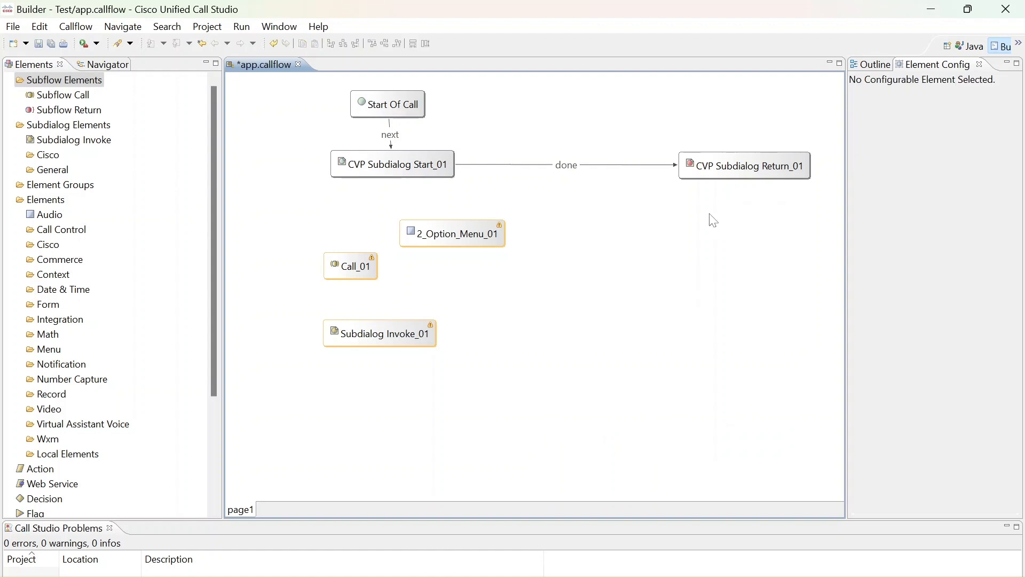
left_click(780, 161)
key("Delete")
left_click(453, 244)
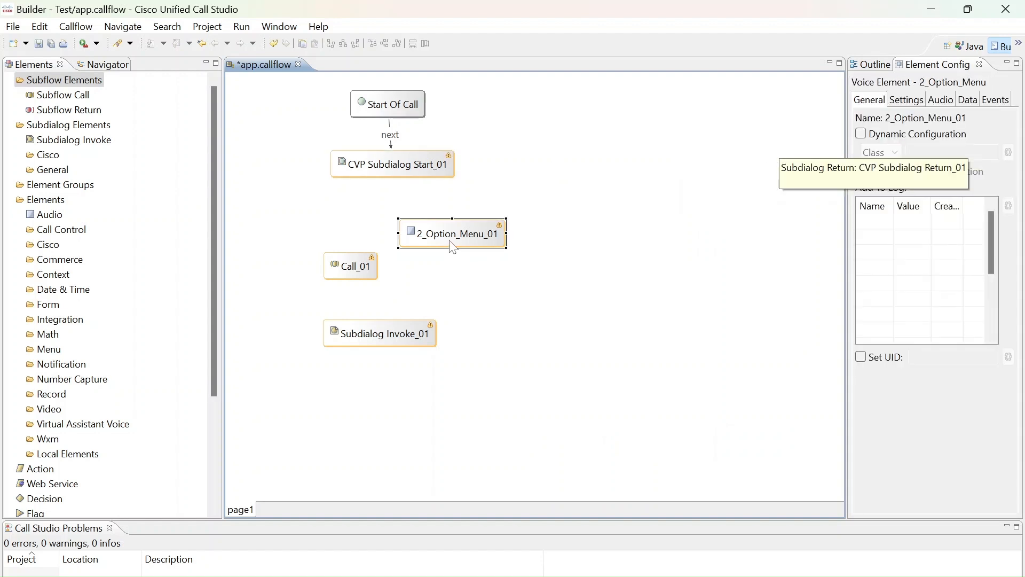
key("Delete")
left_click(353, 271)
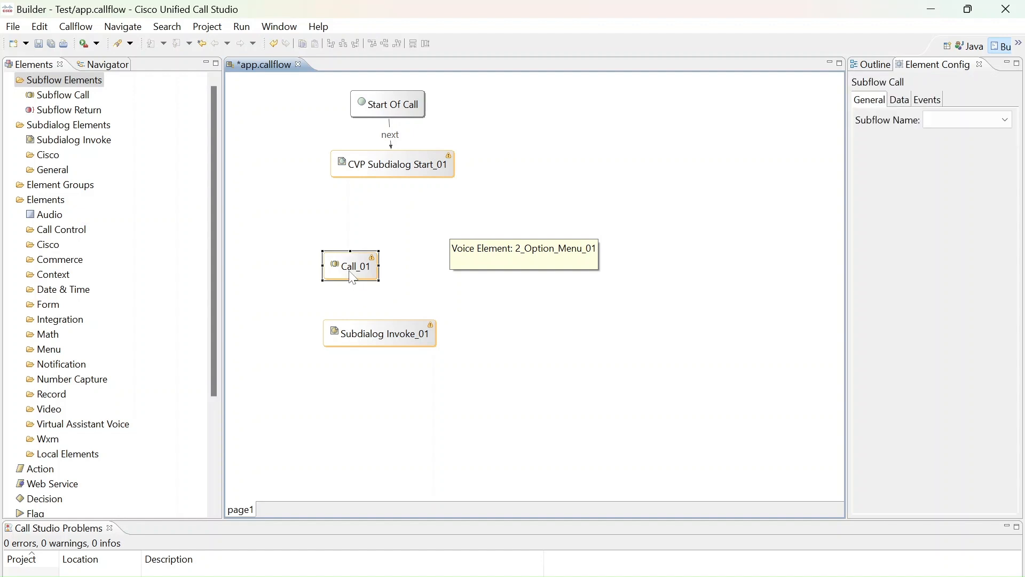
key("Delete")
left_click(363, 342)
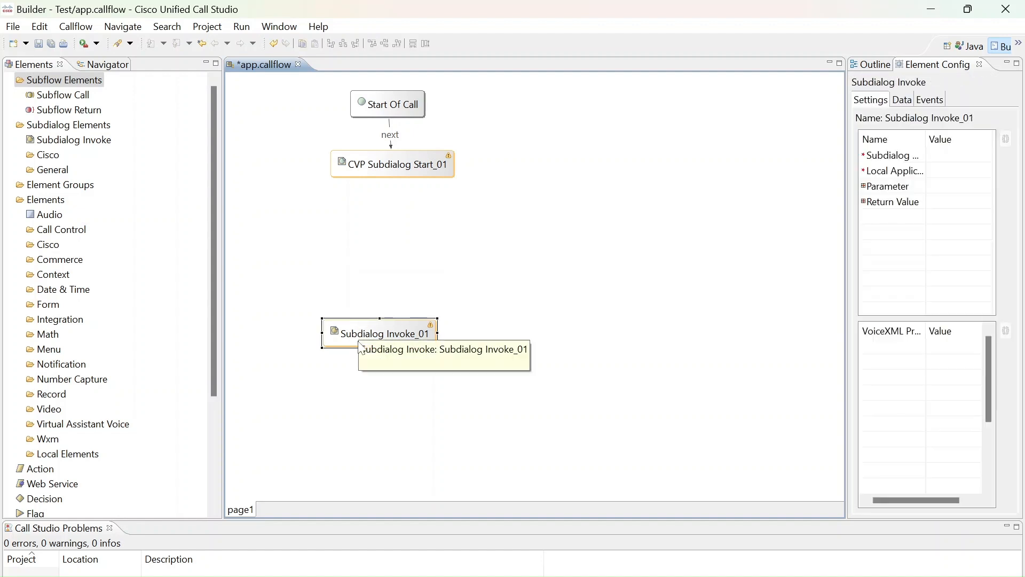
key("Delete")
Align Start Of Call above CVP Subdialog Start_01, and close app.callflow with its changes saved
left_click_drag(411, 113, 428, 106)
left_click_drag(391, 165, 404, 165)
left_click(327, 189)
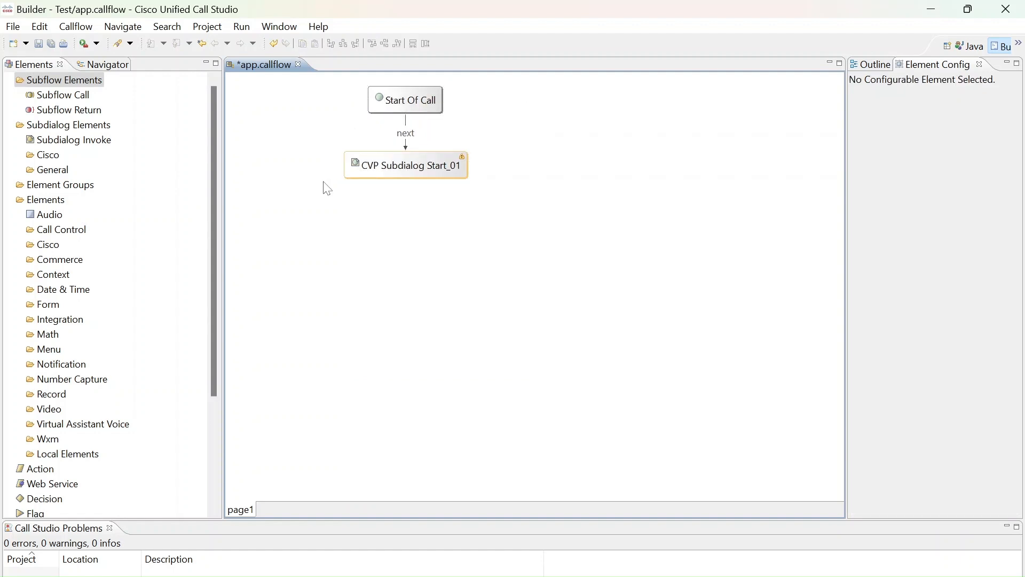
left_click(300, 65)
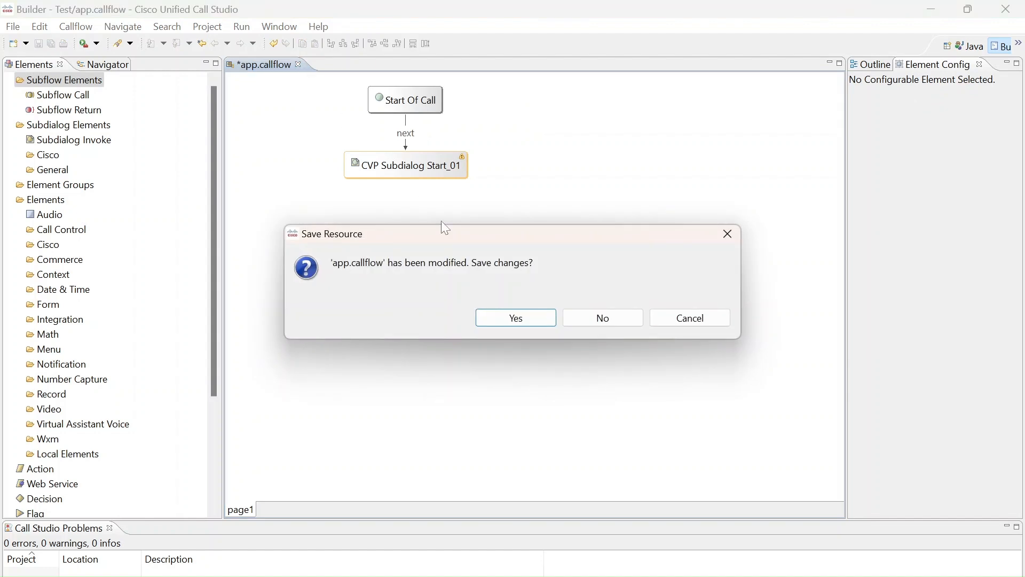
left_click(529, 317)
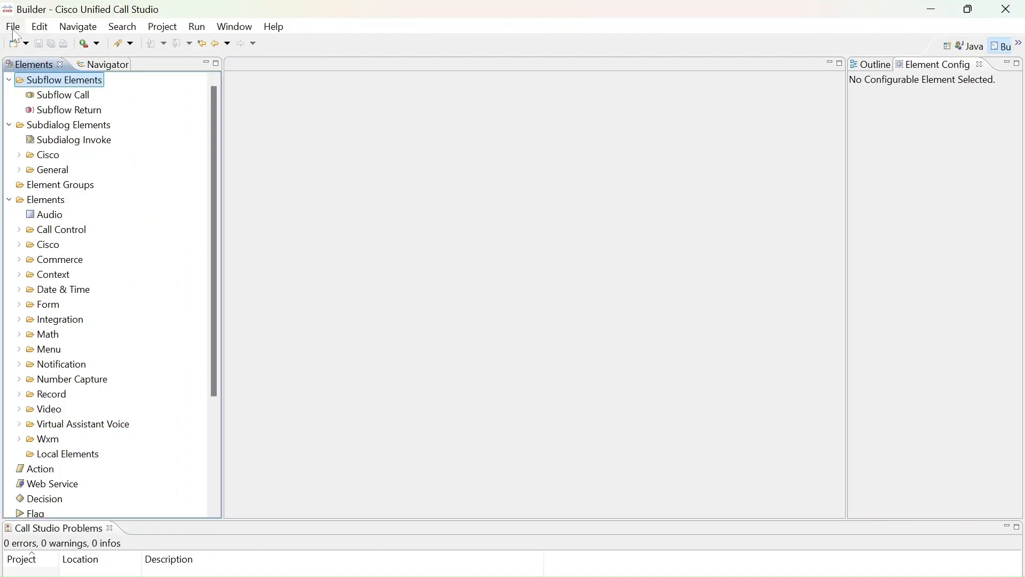
Create a new Call Studio project named FirstCiscoIVR in the default location
left_click(13, 28)
mouse_move(40, 49)
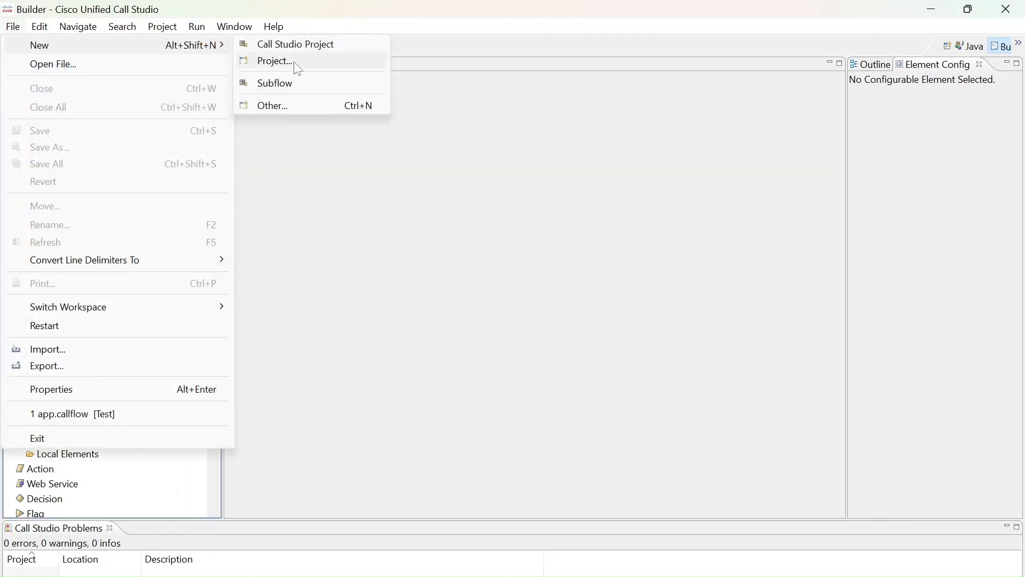
left_click(316, 49)
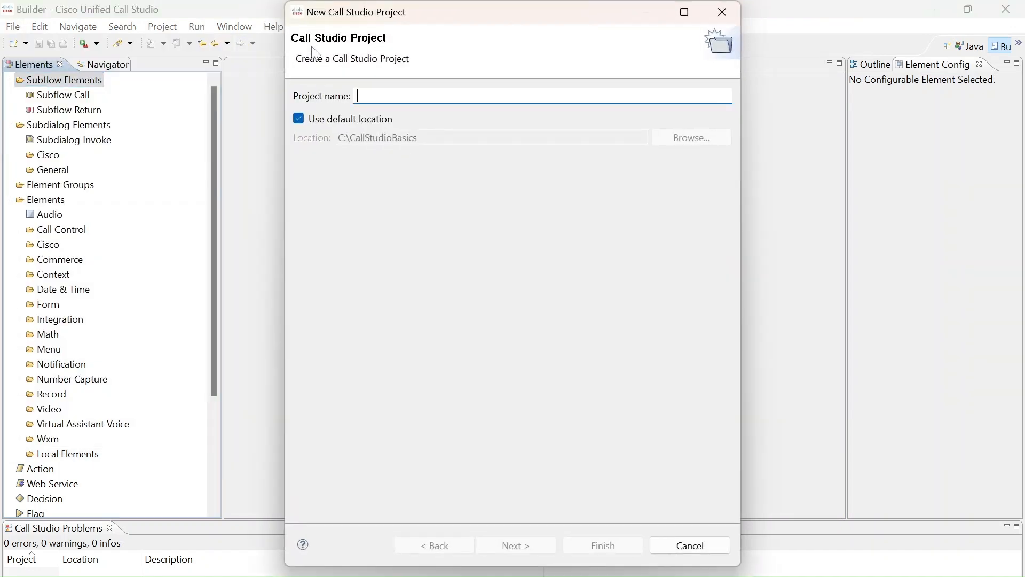
type("Fi")
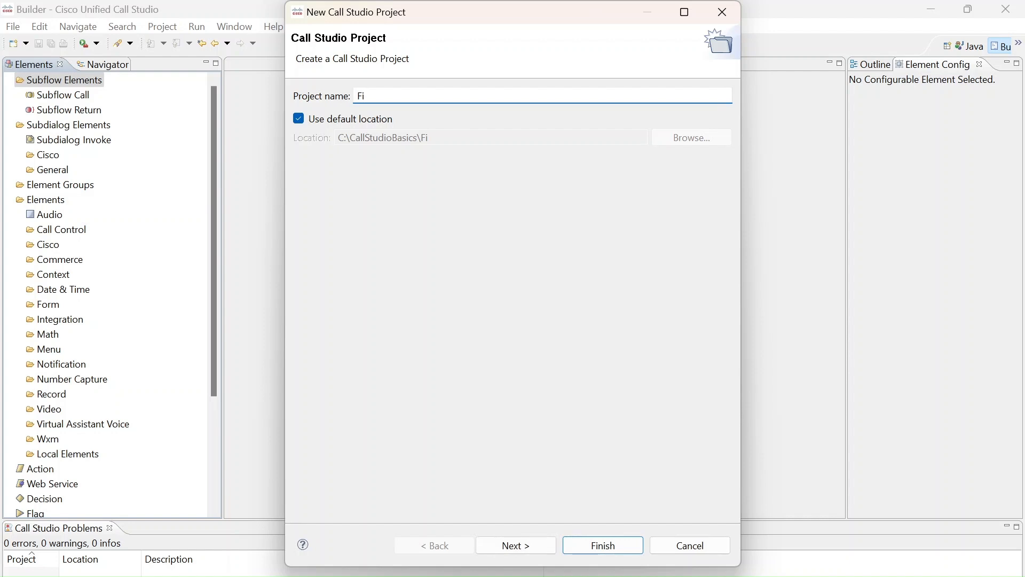
type("rstIVRCa")
key("BackSpace")
key("BackSpace")
key("BackSpace")
key("BackSpace")
type("CiscoIVR")
key("Return")
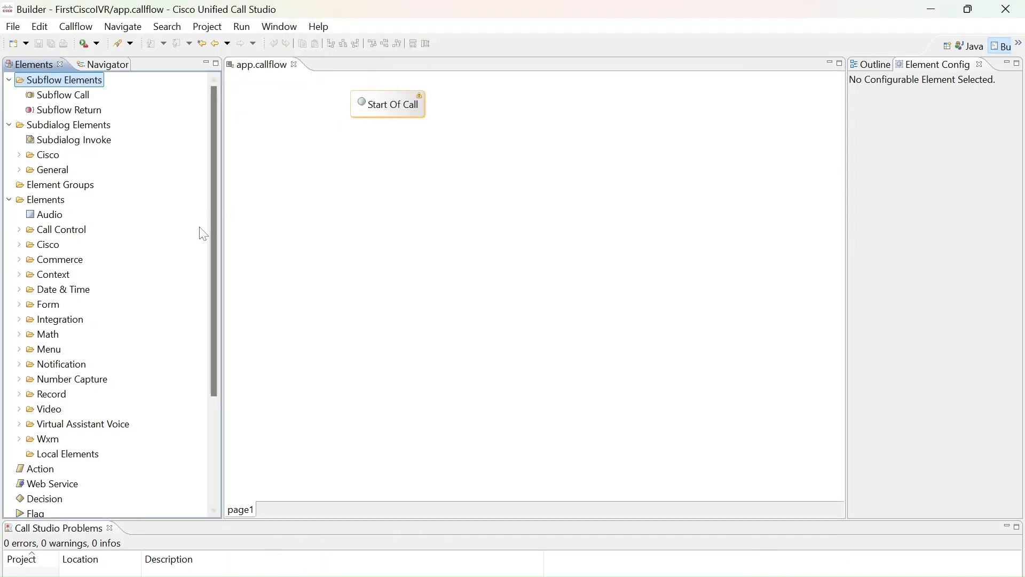
Expand the FirstCiscoIVR project in the Navigator, and close and reopen its app.callflow
left_click(109, 65)
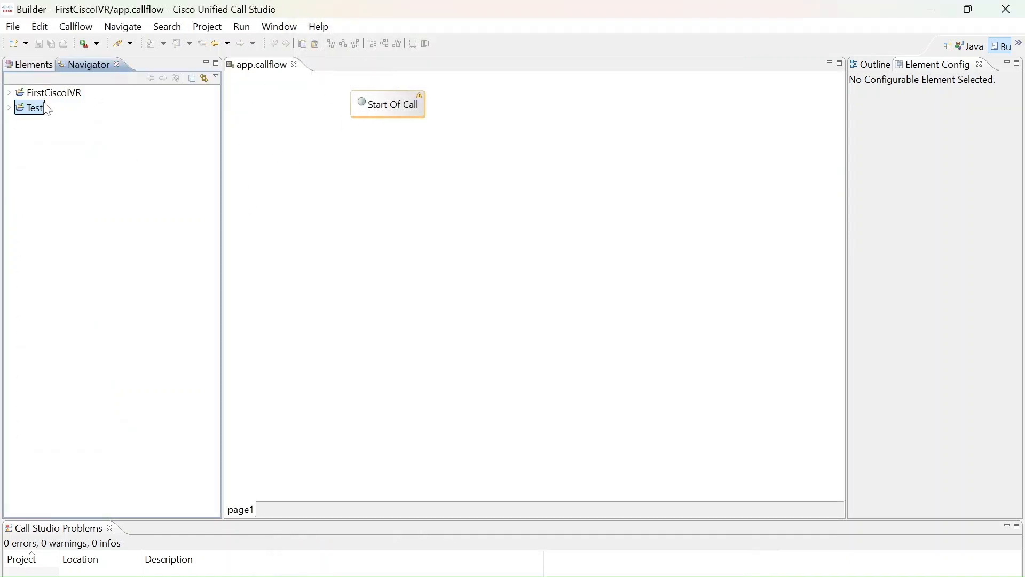
left_click(9, 93)
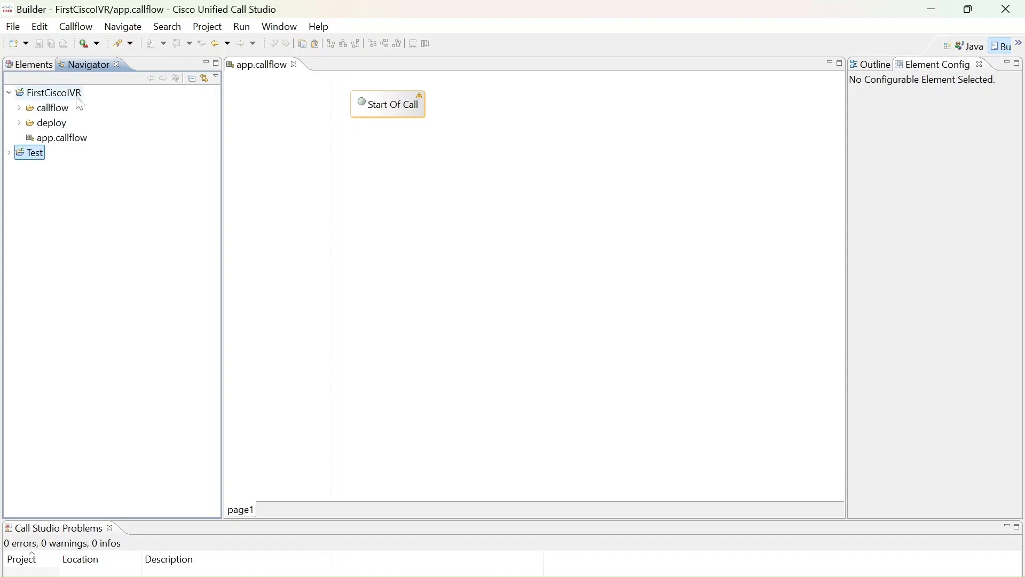
double_click(67, 139)
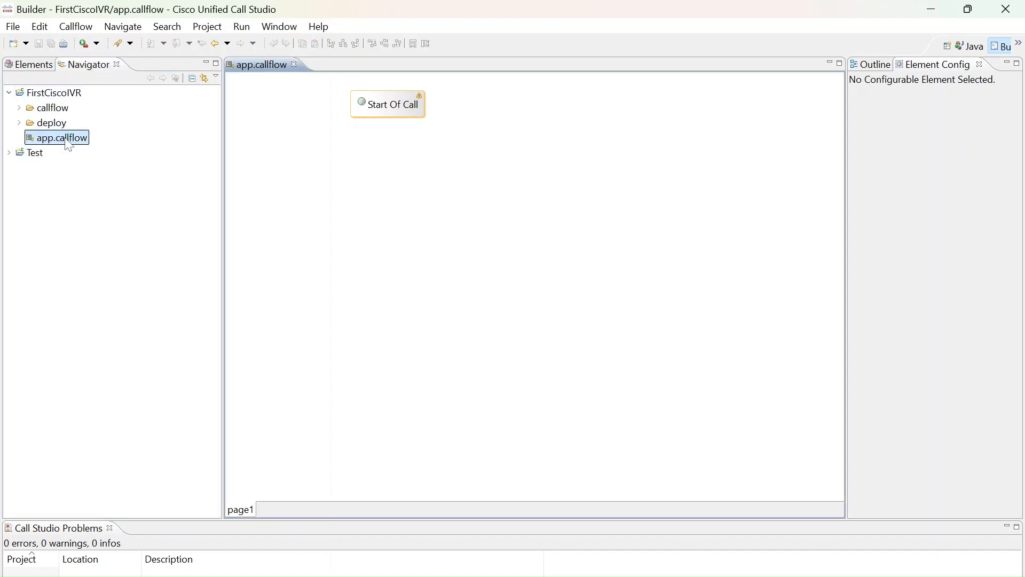
left_click(294, 65)
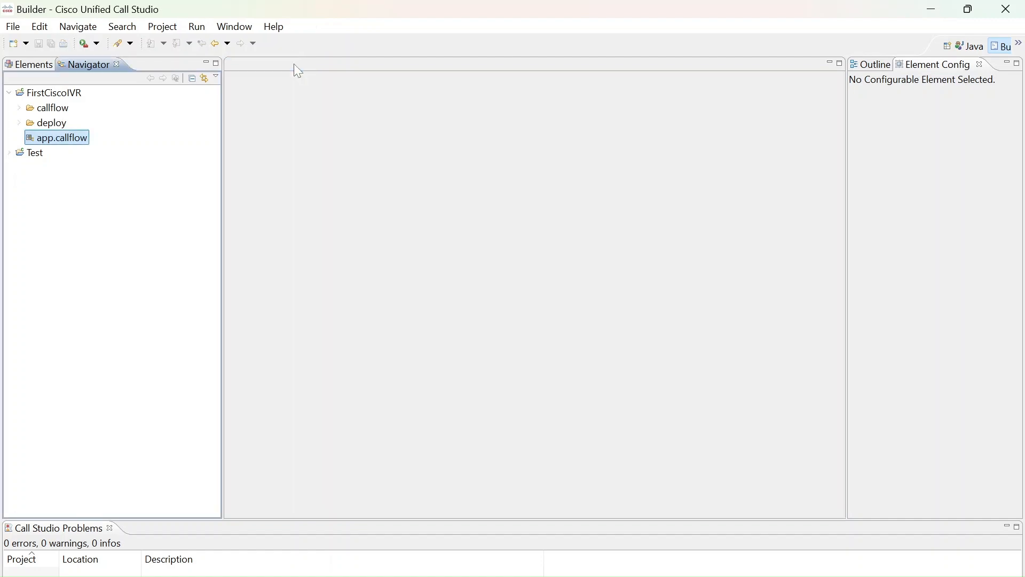
double_click(83, 139)
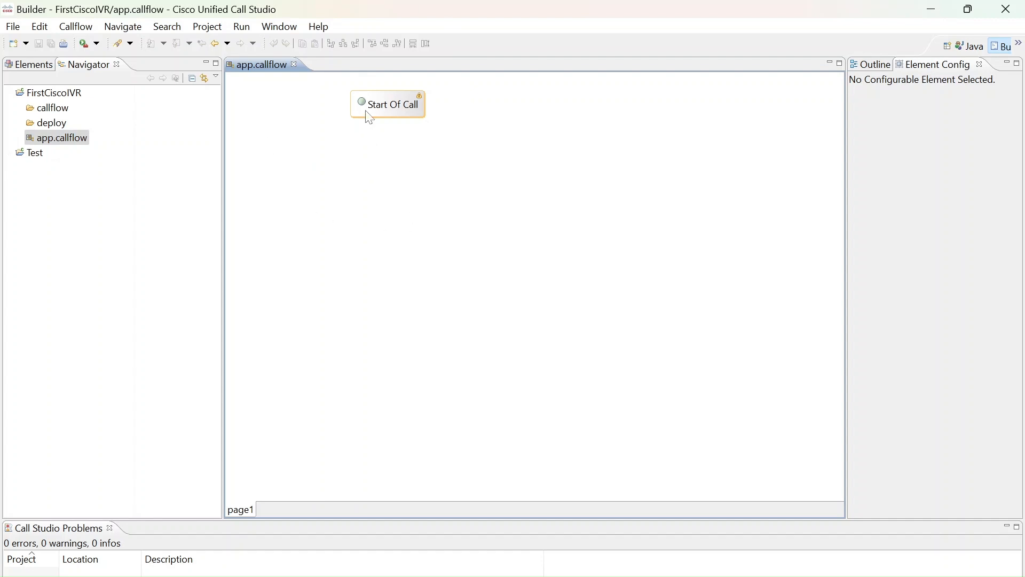
key("alt+Tab")
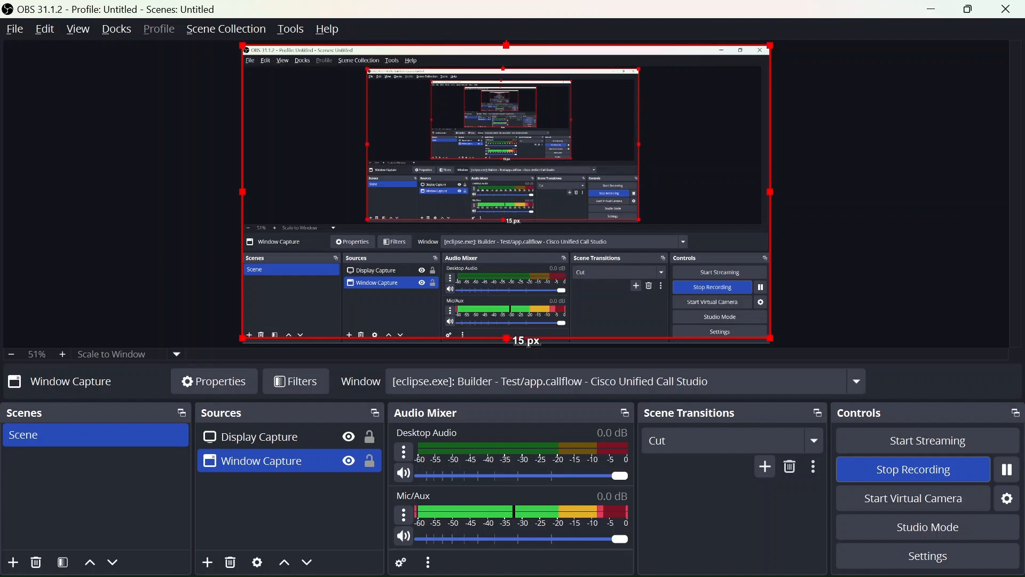
key("alt+Tab")
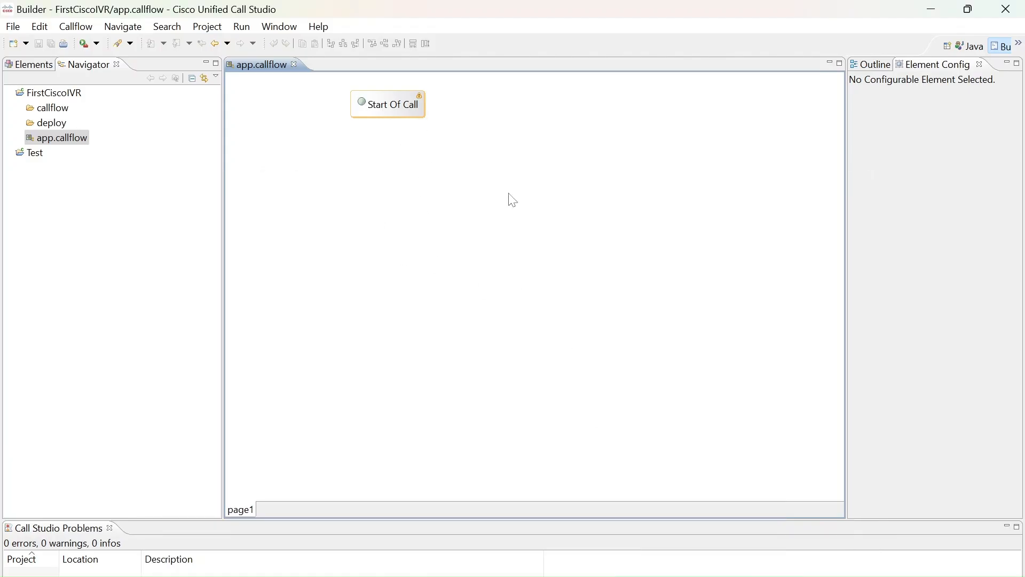
Add a CVP Subdialog Start element from the Cisco subdialog elements below Start Of Call
left_click(27, 63)
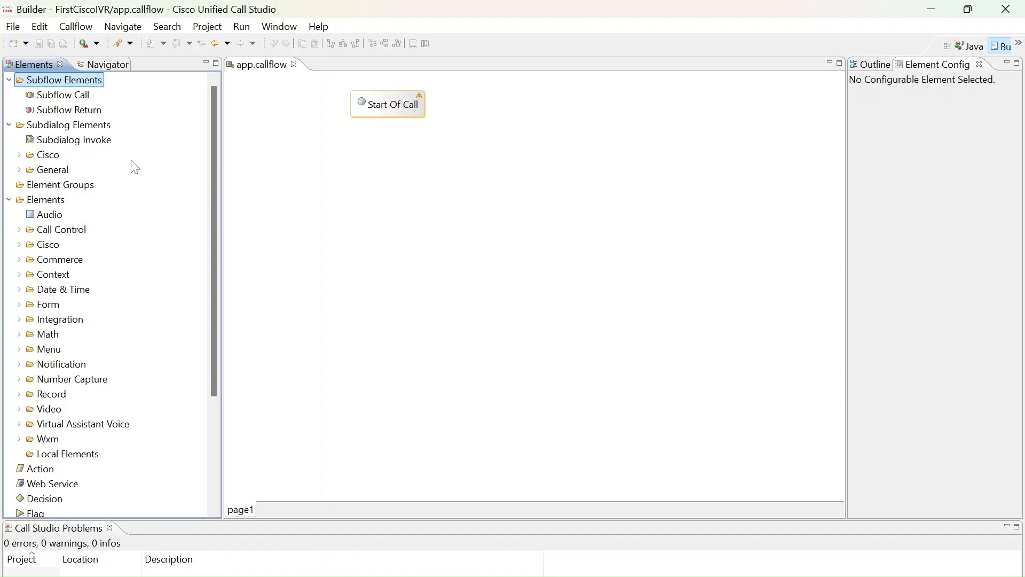
left_click(21, 170)
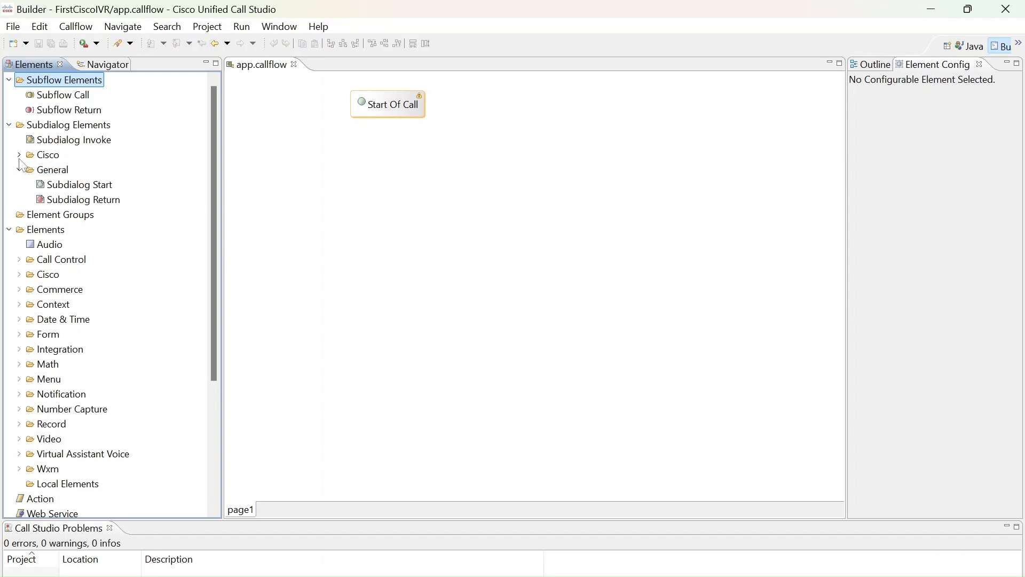
left_click(19, 155)
left_click_drag(100, 171, 354, 192)
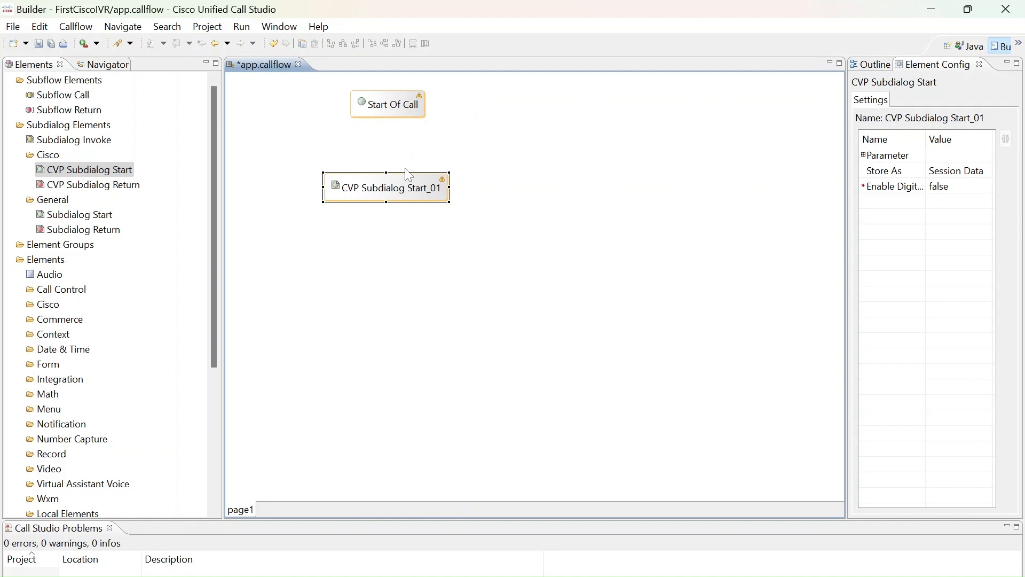
left_click(403, 188)
Connect the "next" exit state of Start Of Call to CVP Subdialog Start_01
left_click(419, 124)
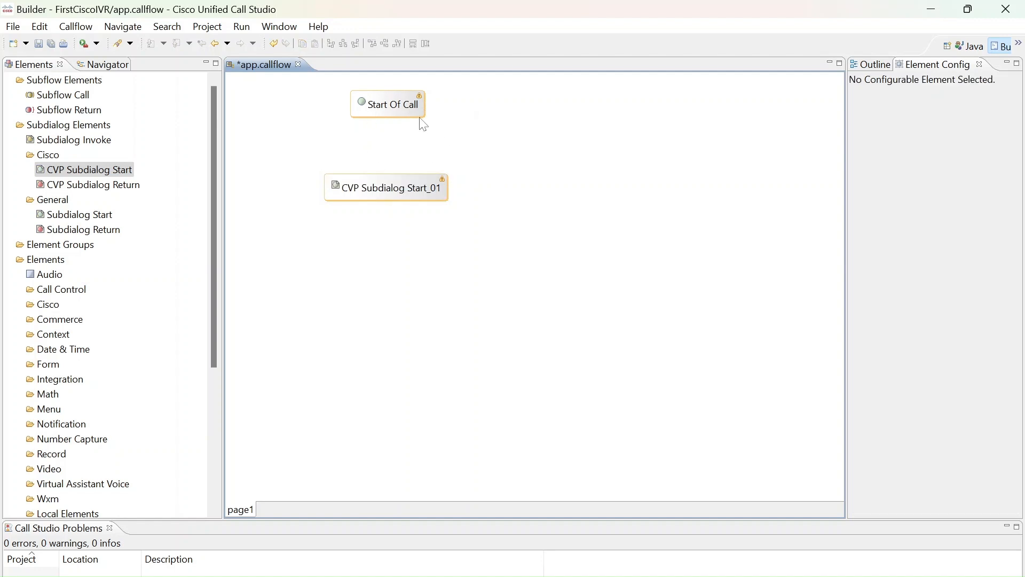
left_click(418, 115)
right_click(419, 115)
mouse_move(457, 127)
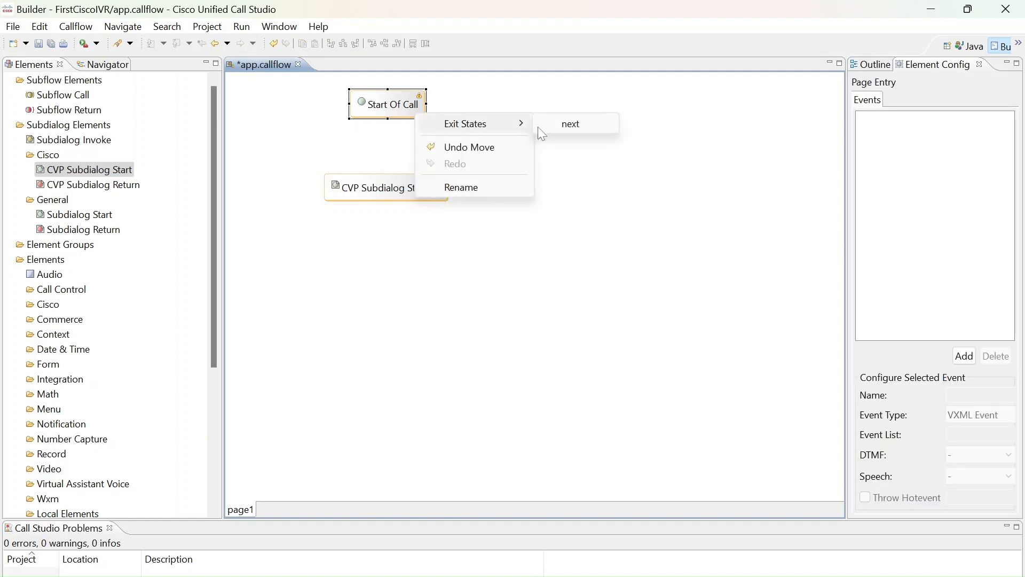
left_click(570, 123)
left_click(430, 187)
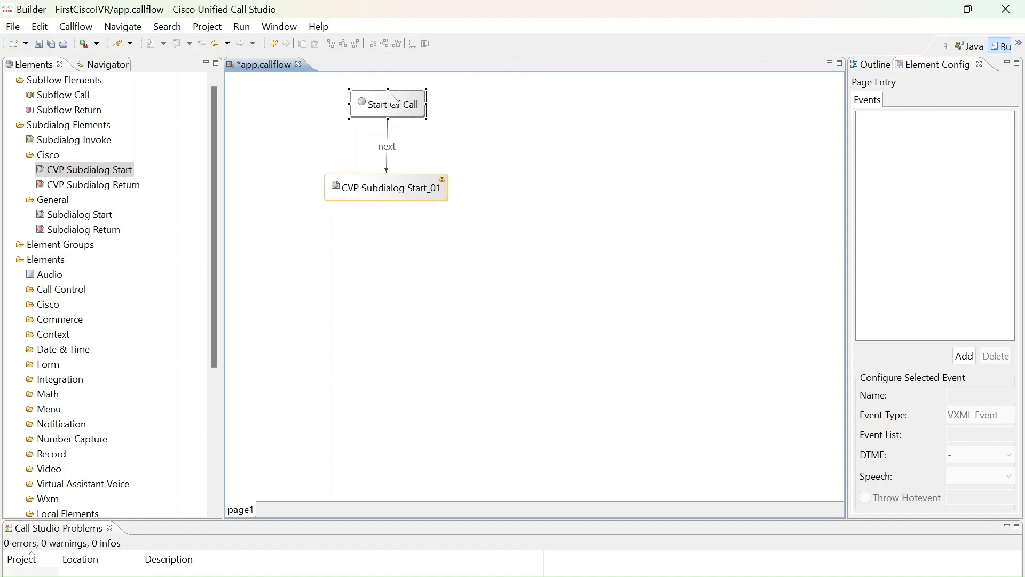
left_click(383, 190)
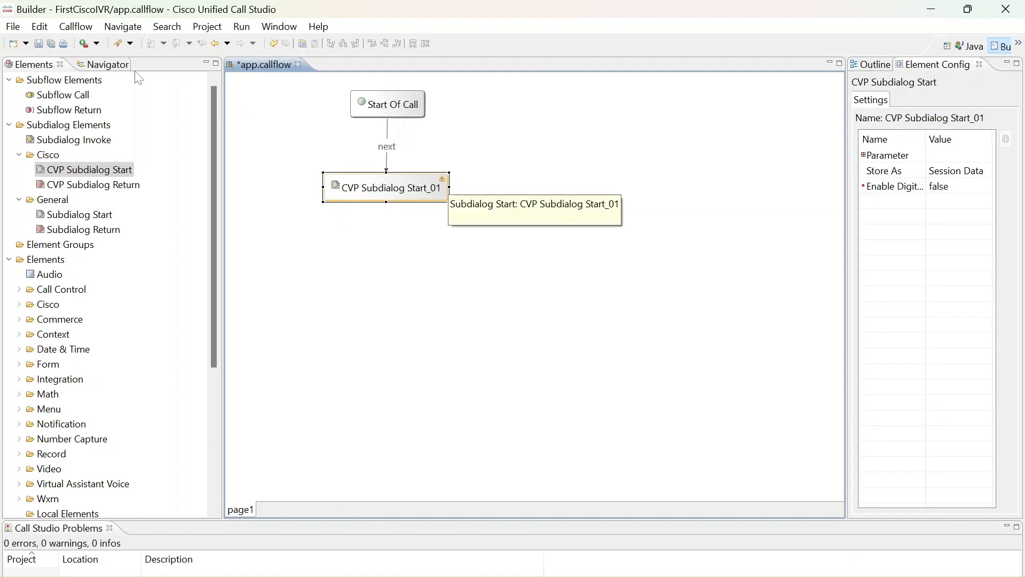
Add an Audio element to the callflow and position it below CVP Subdialog Start_01
left_click_drag(213, 267, 172, 276)
left_click_drag(57, 265, 424, 296)
left_click_drag(424, 296, 397, 273)
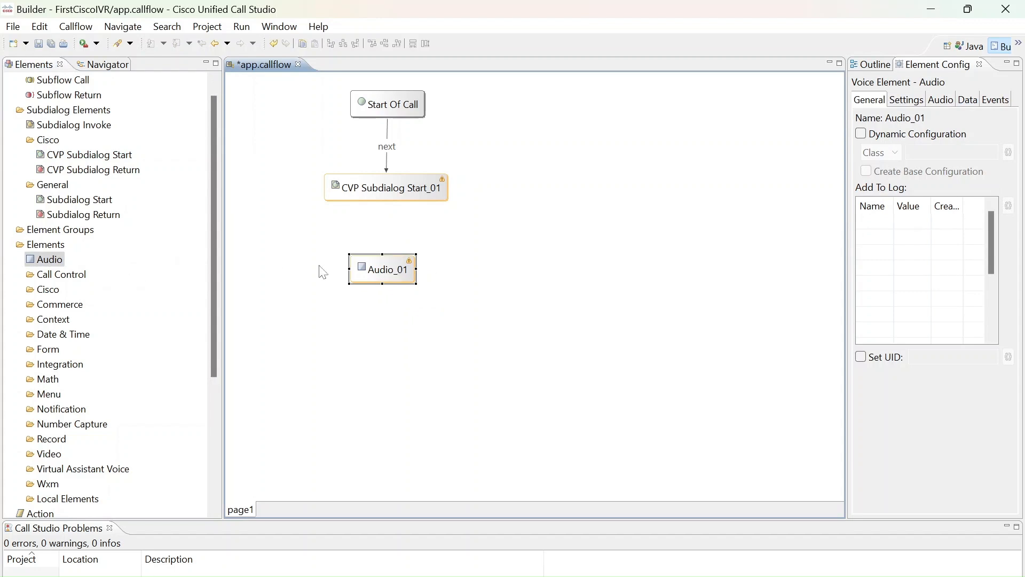
right_click(371, 275)
left_click(446, 545)
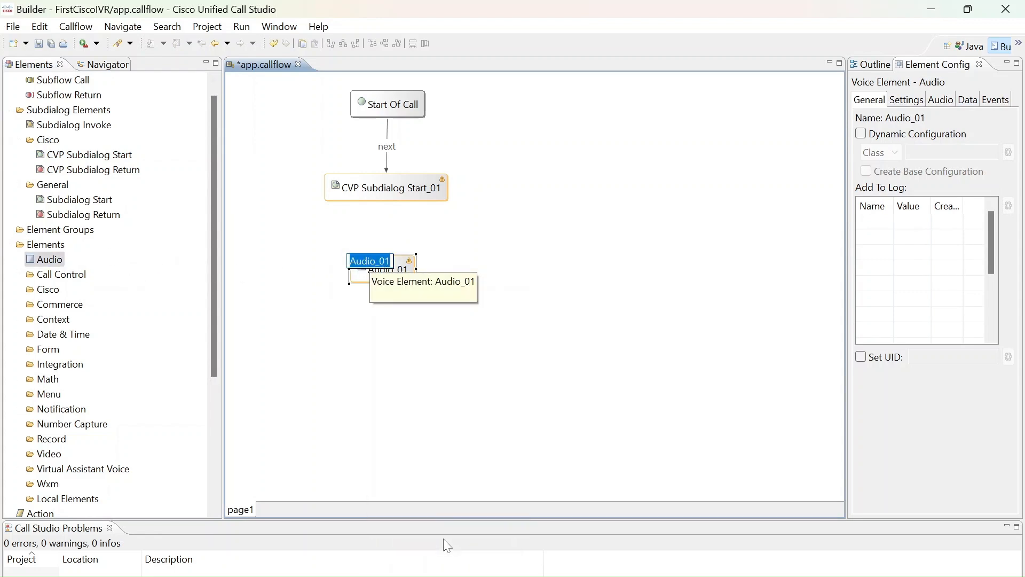
left_click(447, 545)
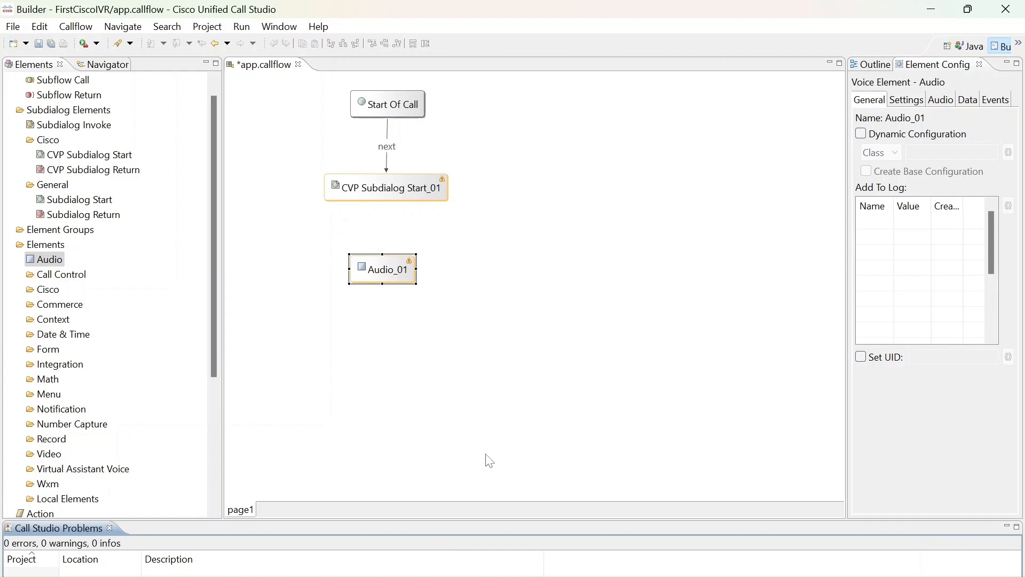
left_click(397, 273)
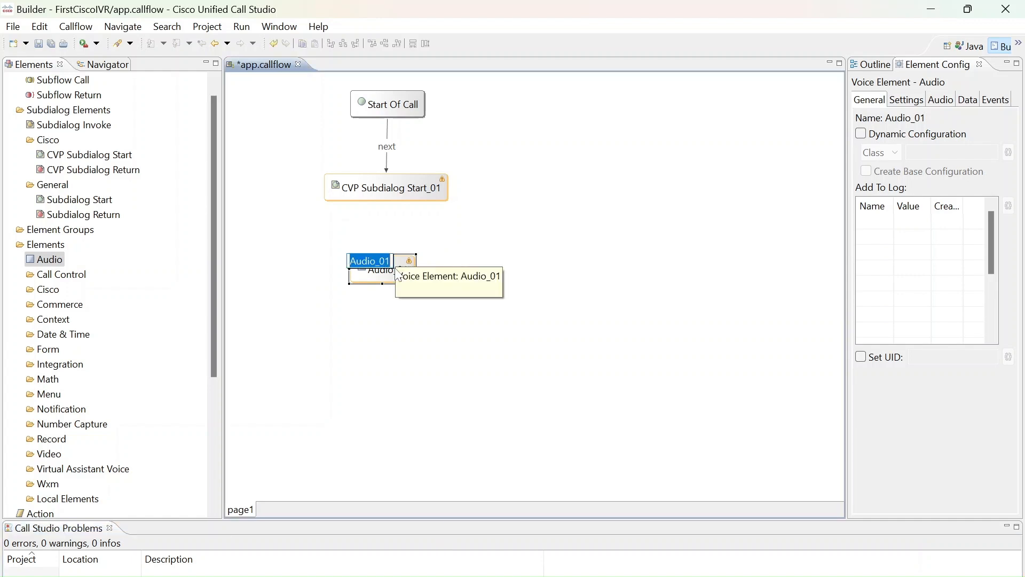
key("Escape")
Rename the Audio element as Welcome_FisrtCiscoIVR
right_click(368, 272)
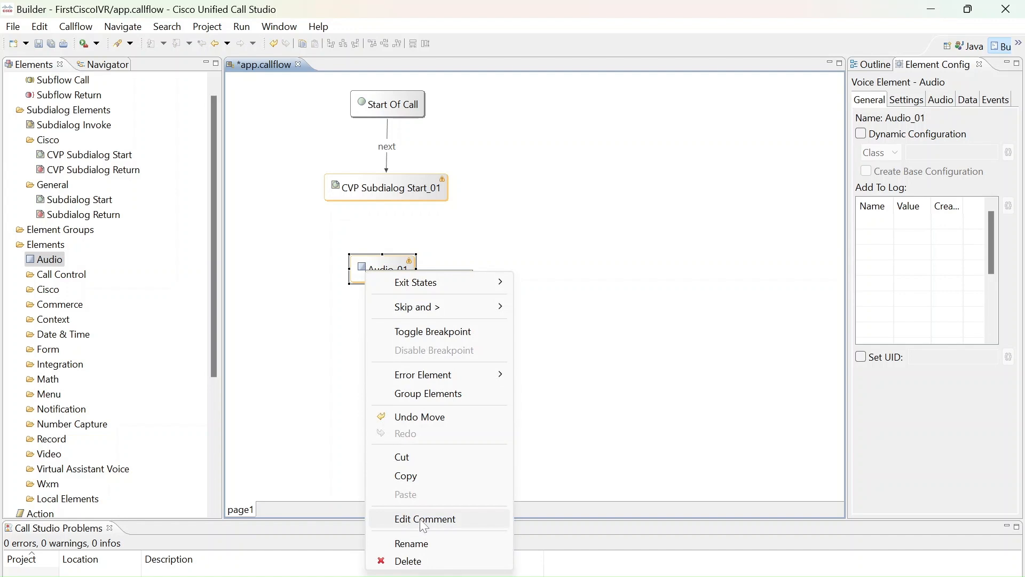
left_click(414, 544)
type("W")
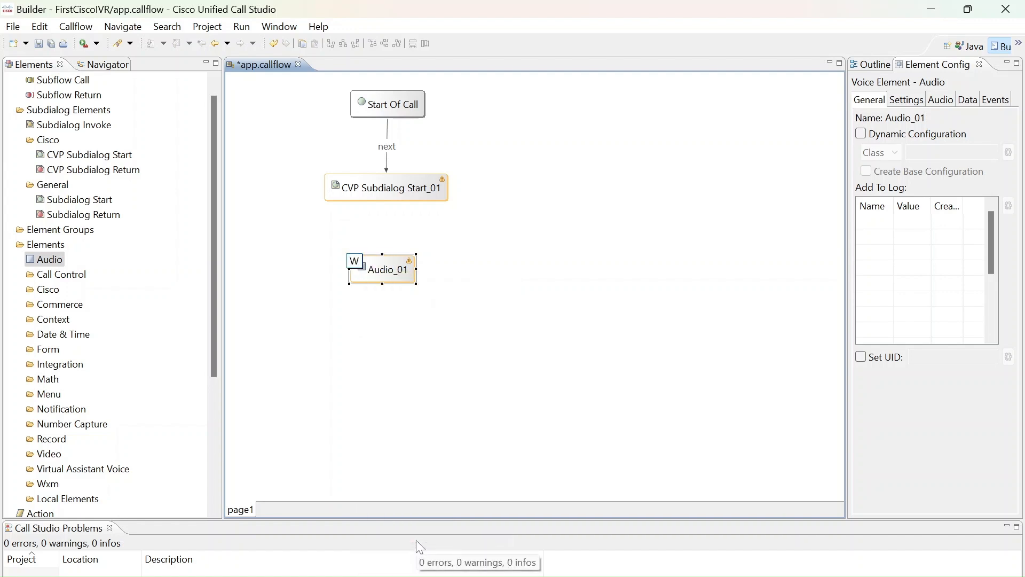
type("elcome")
type("_Fisrt")
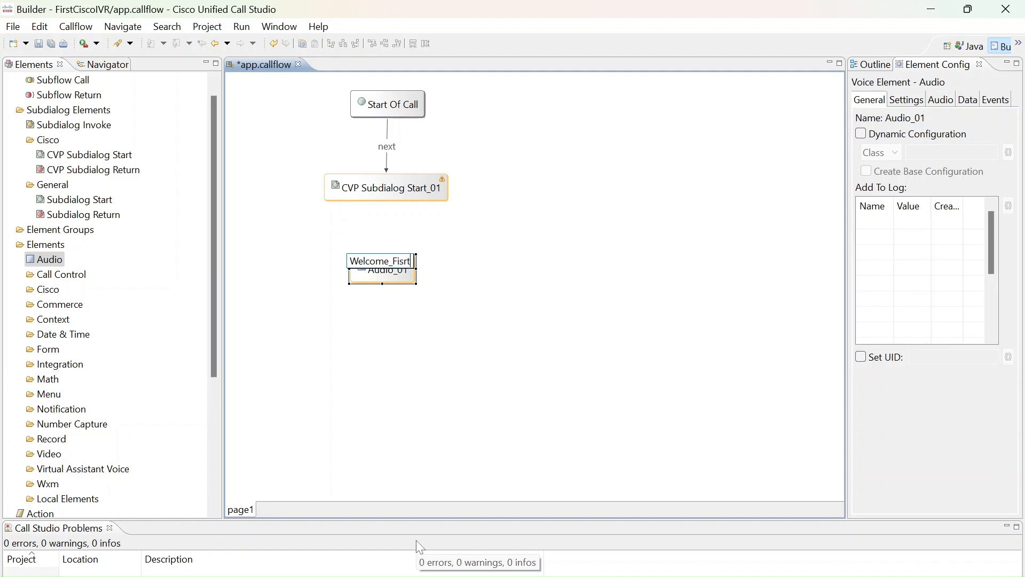
type("CiscoIVR")
key("Return")
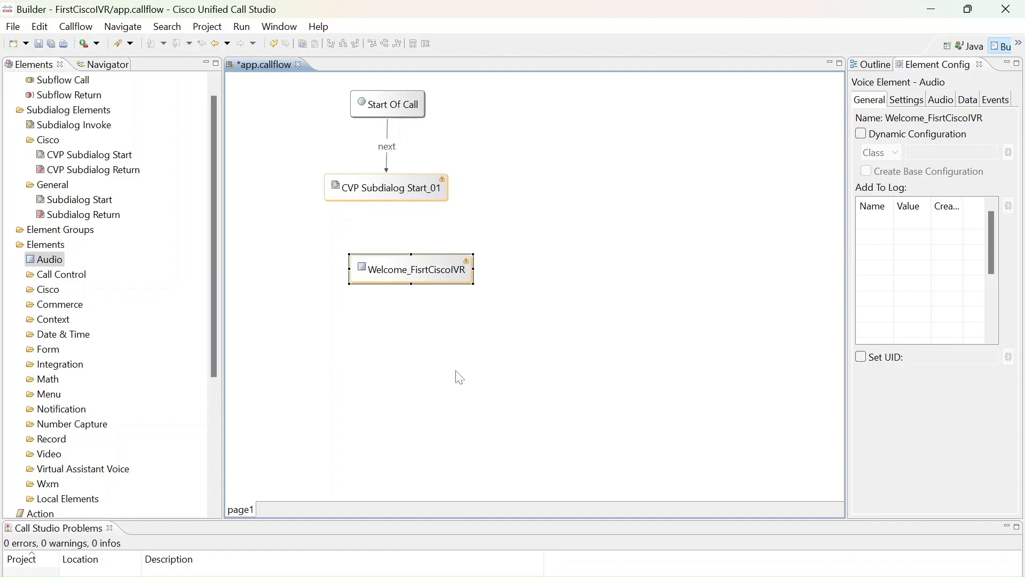
Align Welcome_FisrtCiscoIVR below CVP Subdialog Start_01, connect the "done" exit state of CVP Subdialog Start_01 to it, and save the callflow
left_click_drag(397, 271, 367, 277)
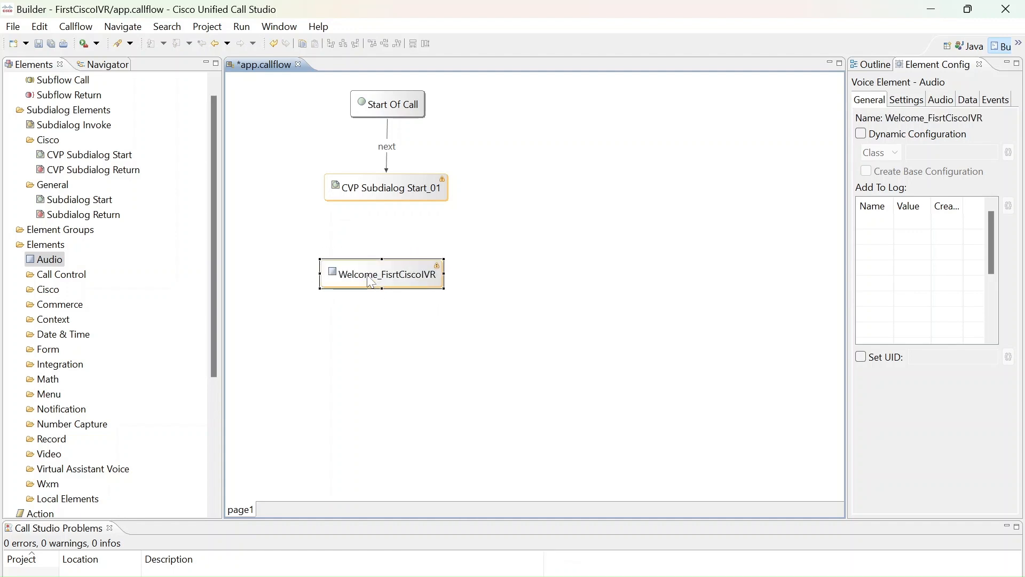
key("ctrl+s")
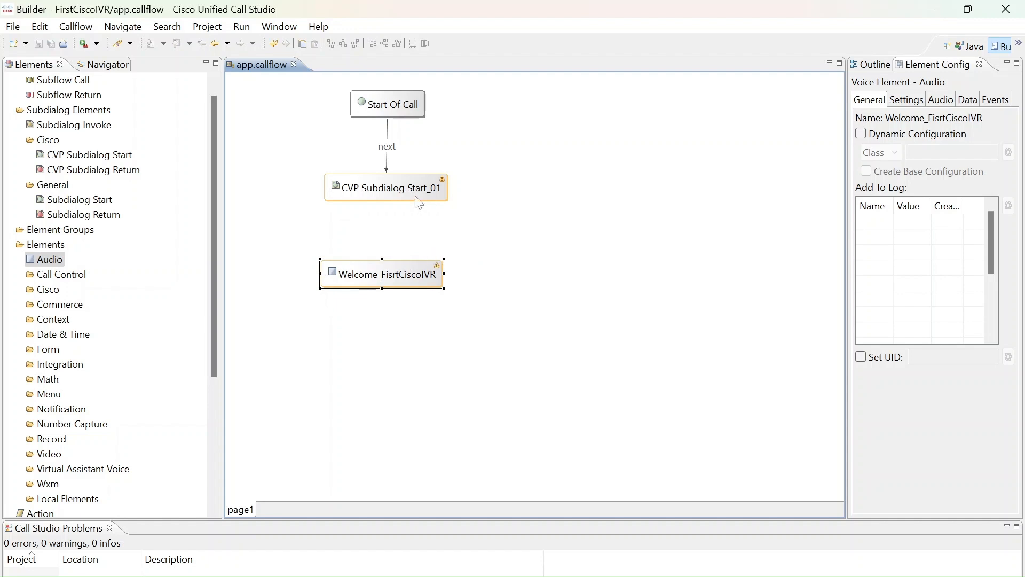
left_click(436, 205)
right_click(439, 204)
mouse_move(496, 210)
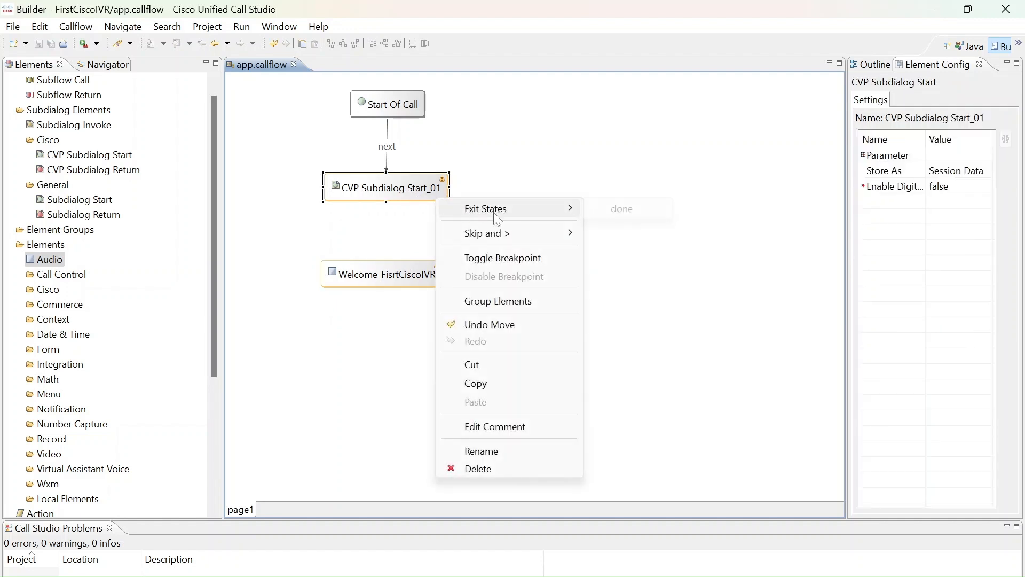
left_click(630, 213)
left_click(406, 279)
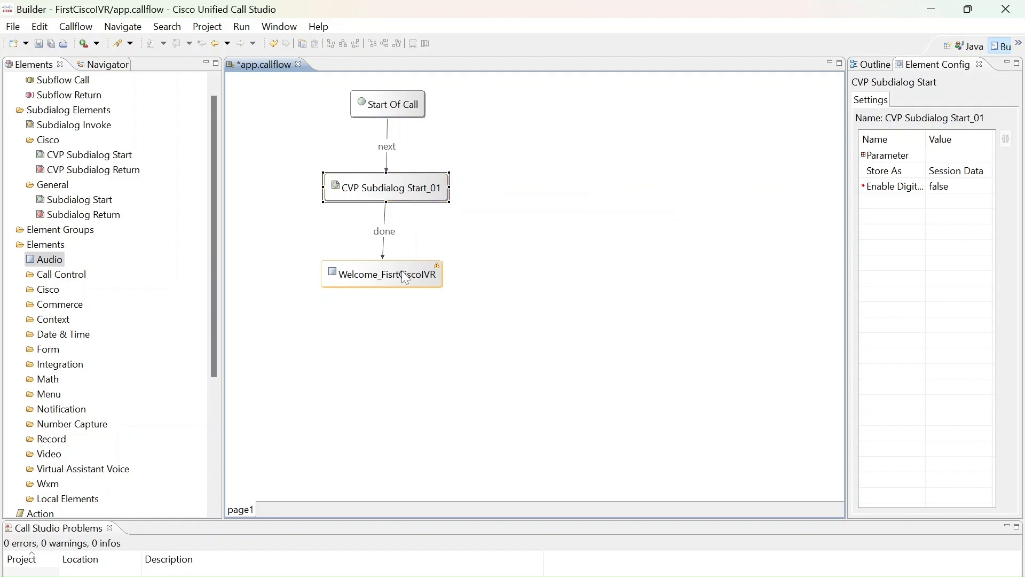
key("ctrl+s")
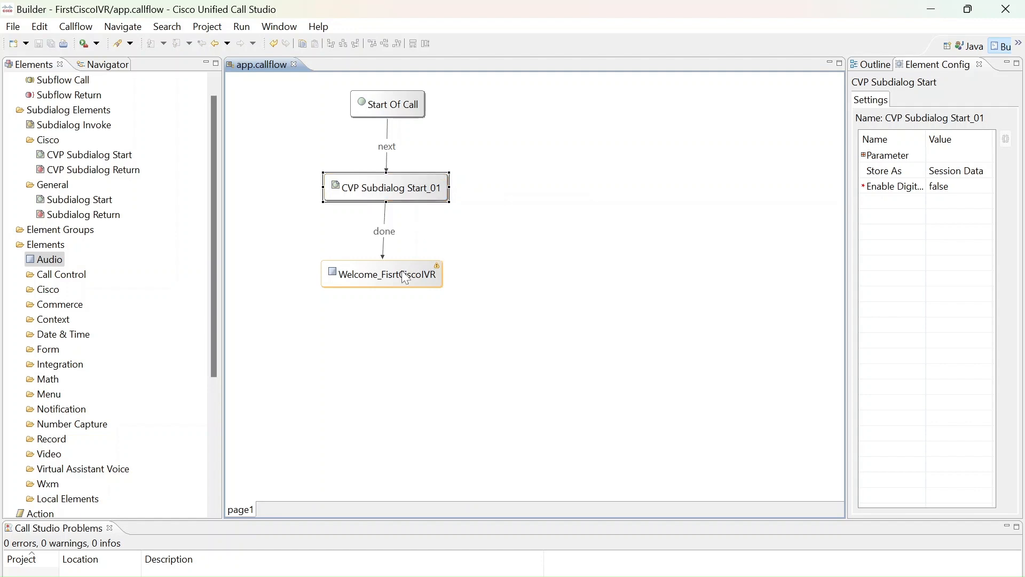
right_click(406, 278)
mouse_move(454, 281)
left_click(576, 251)
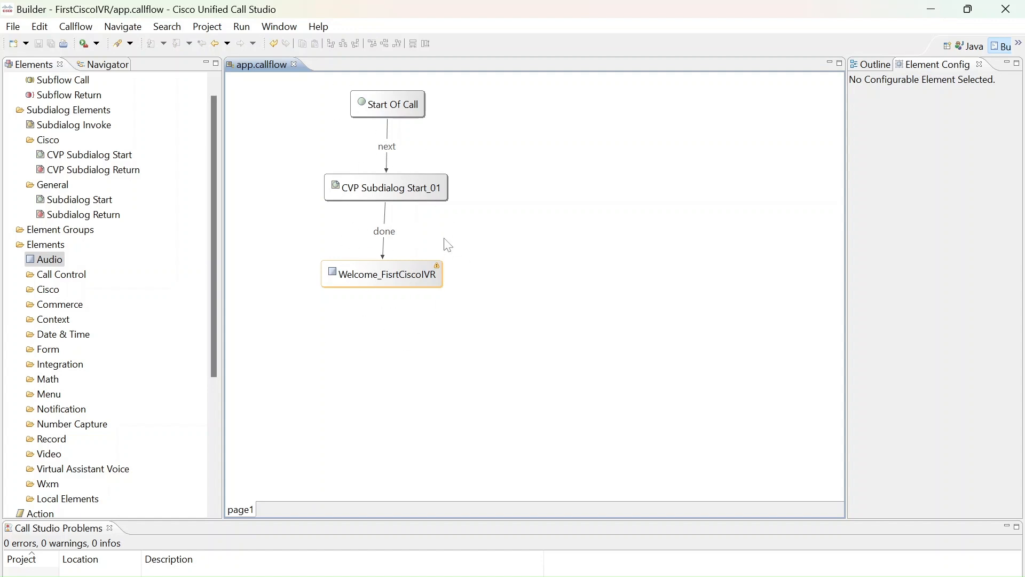
left_click(123, 74)
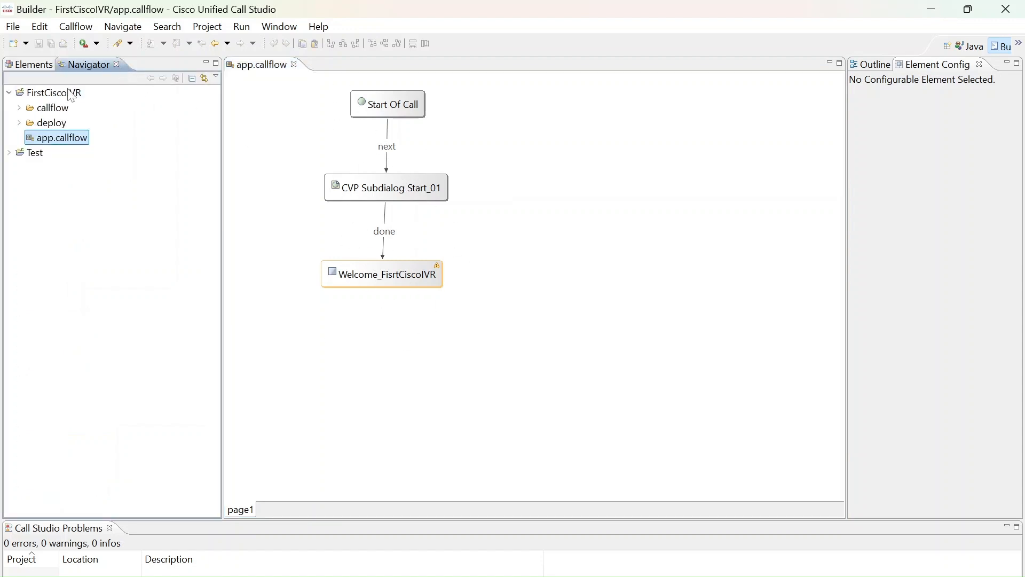
left_click(48, 96)
right_click(48, 96)
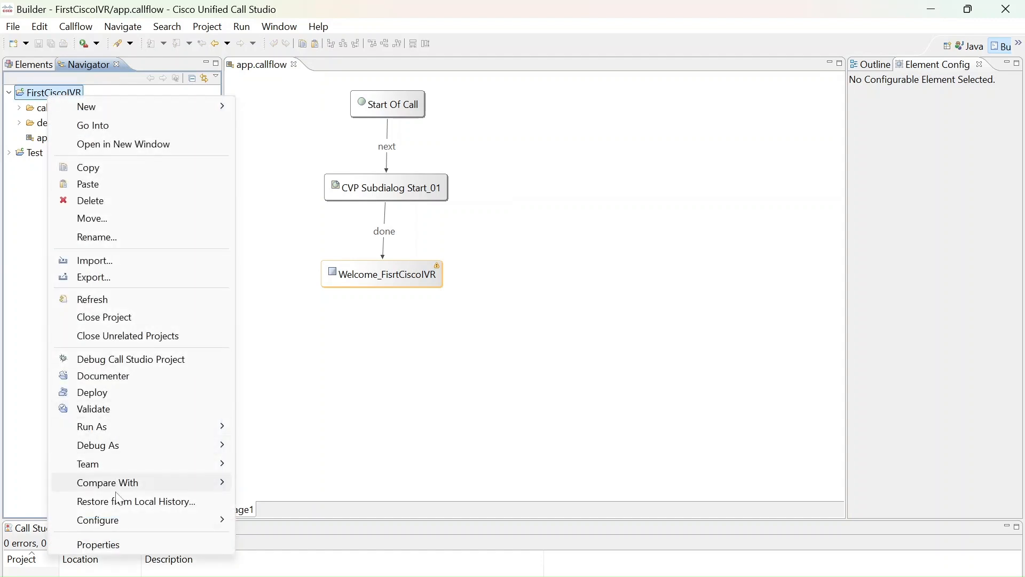
left_click(123, 544)
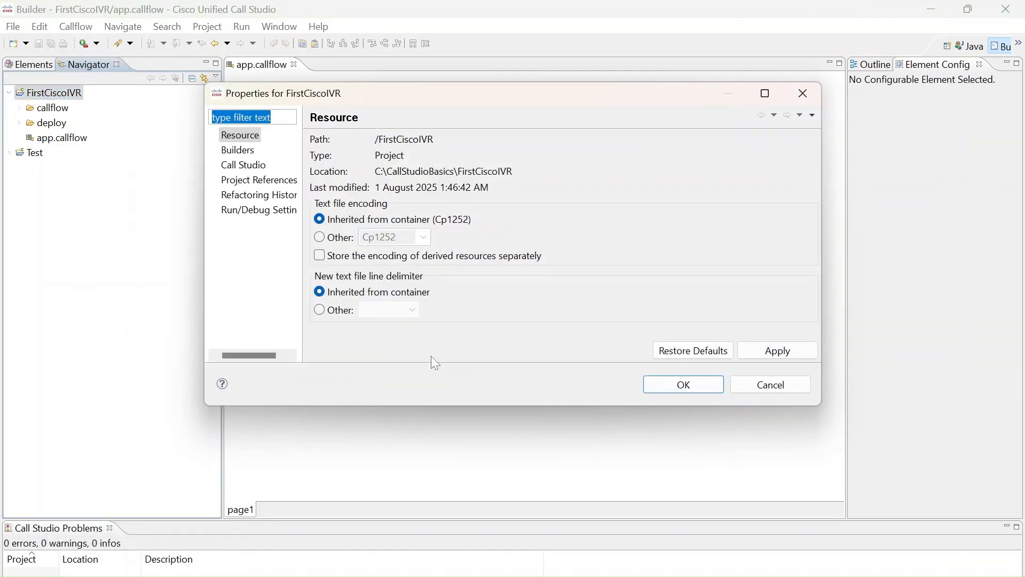
left_click(779, 389)
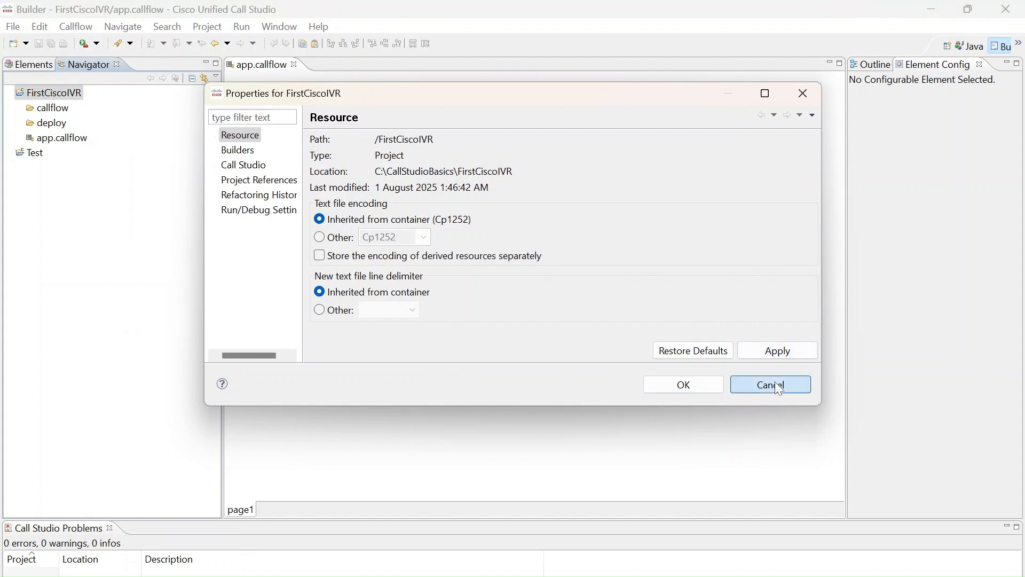
right_click(57, 97)
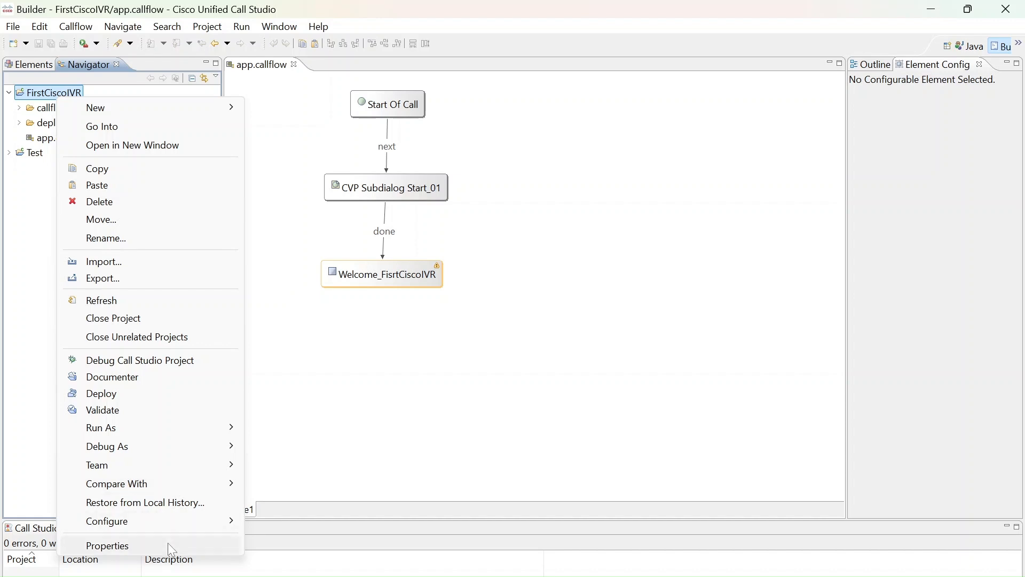
left_click(167, 543)
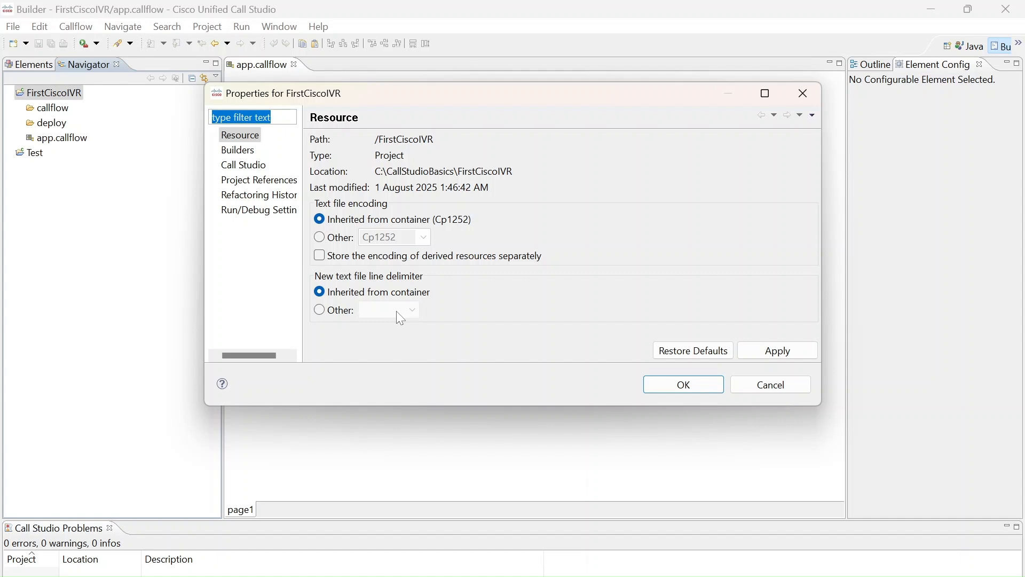
left_click(215, 165)
left_click(787, 391)
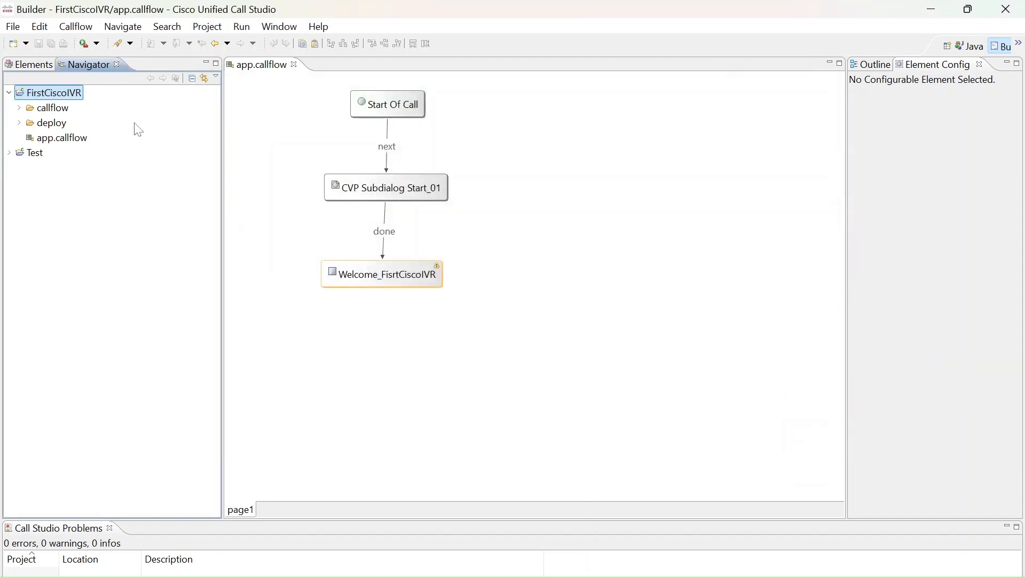
Look through the Call Studio settings in the FirstCiscoIVR project properties and return to Audio Settings
right_click(65, 100)
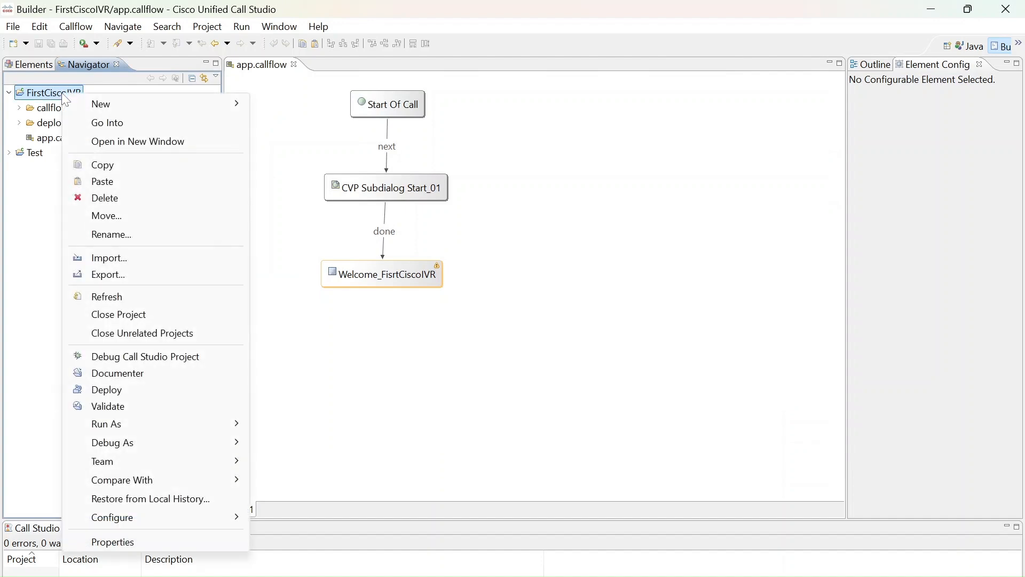
left_click(147, 539)
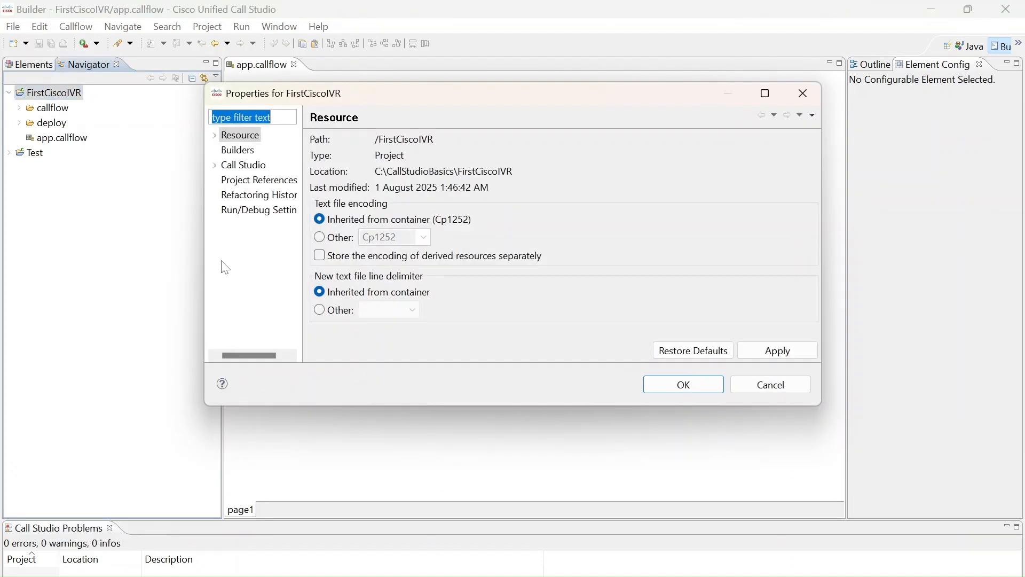
left_click(216, 167)
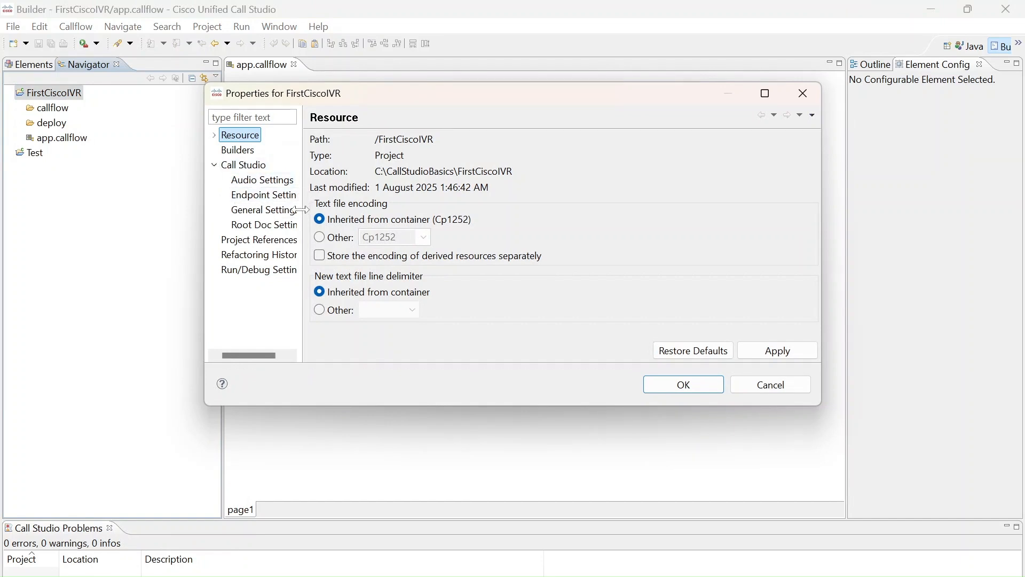
left_click(286, 183)
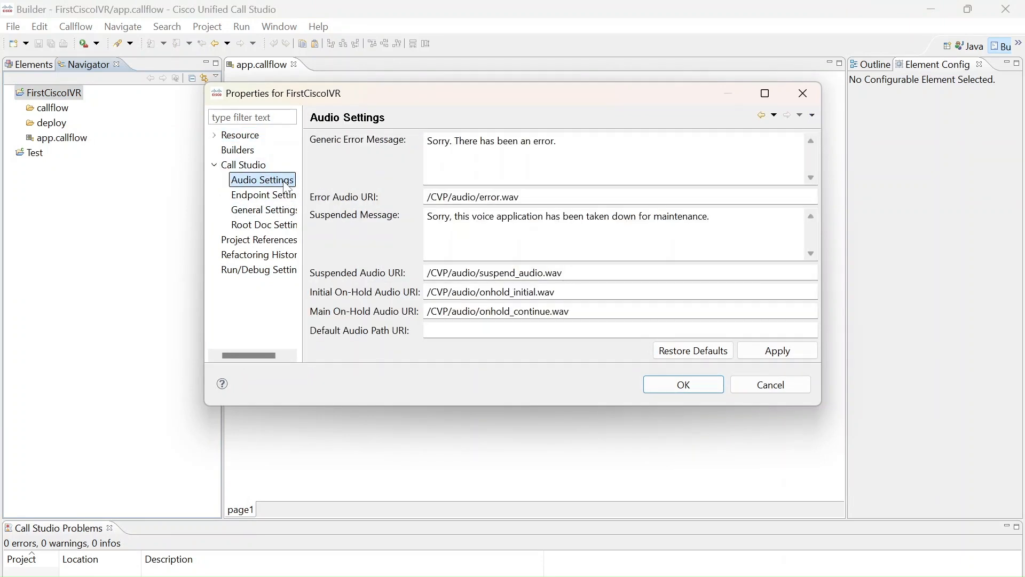
left_click(283, 196)
left_click(271, 209)
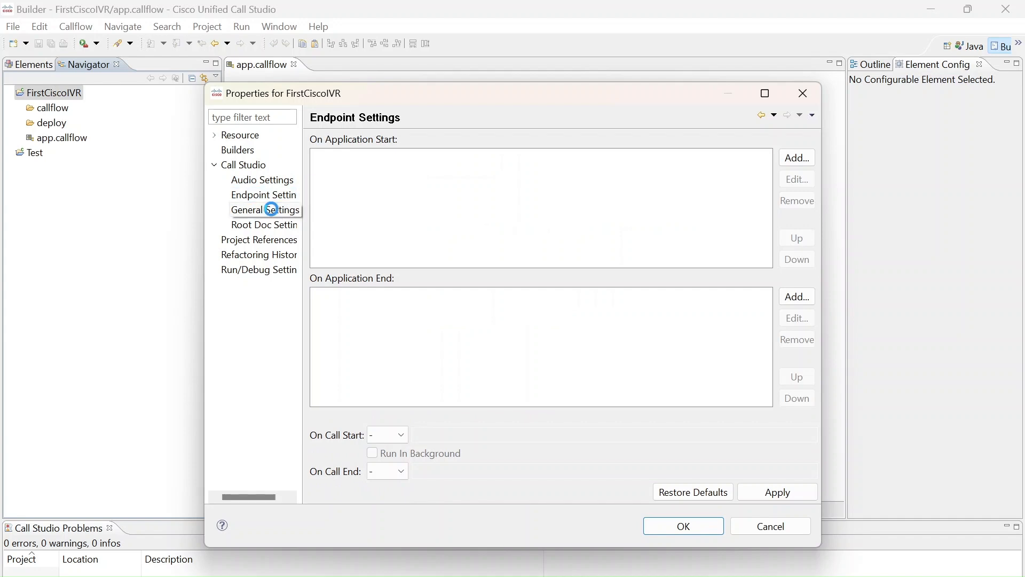
left_click(272, 224)
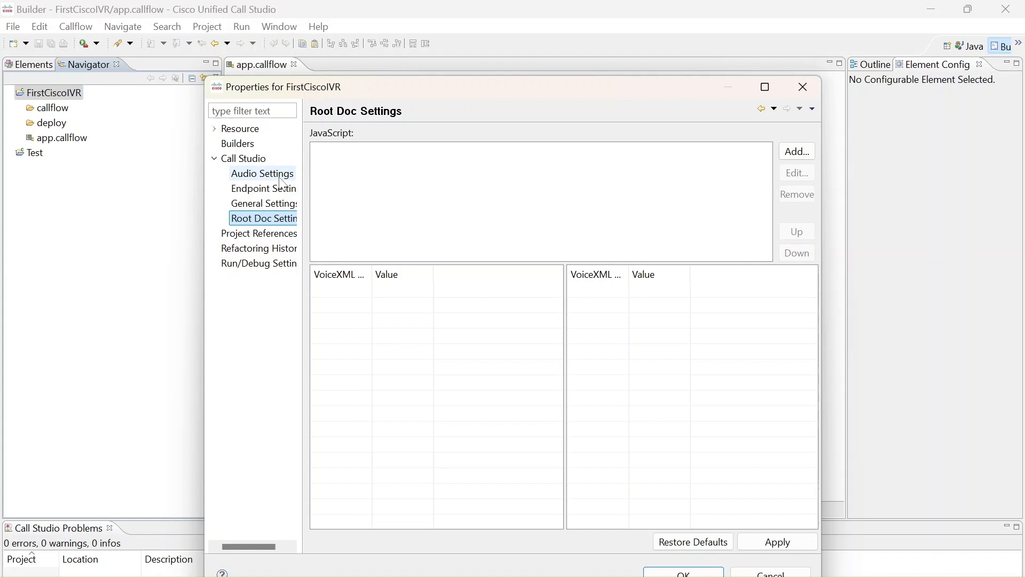
left_click(280, 179)
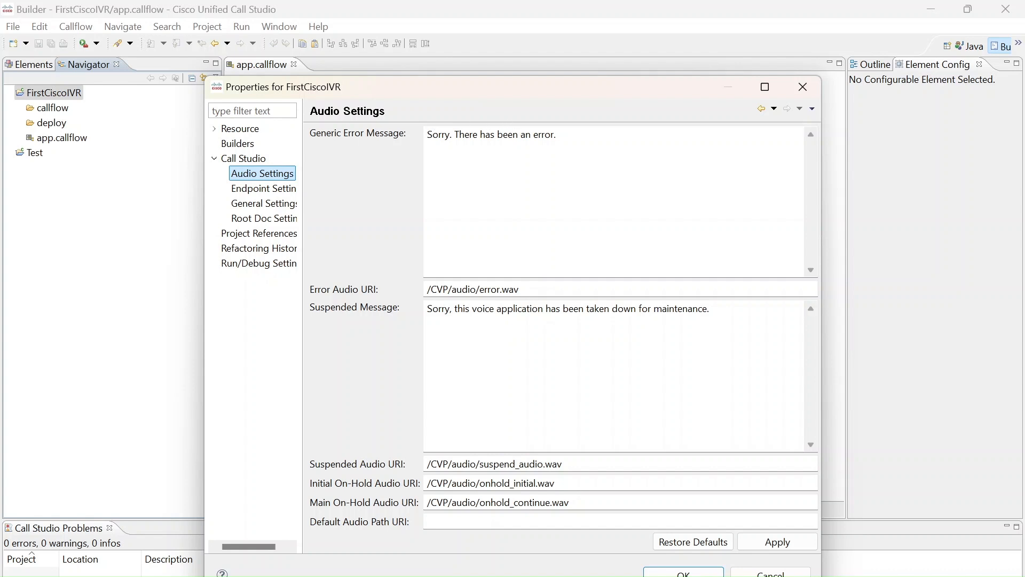
Check the error, suspended and on-hold audio URIs, and begin the Default Audio Path URI with "/"
left_click_drag(519, 289, 426, 289)
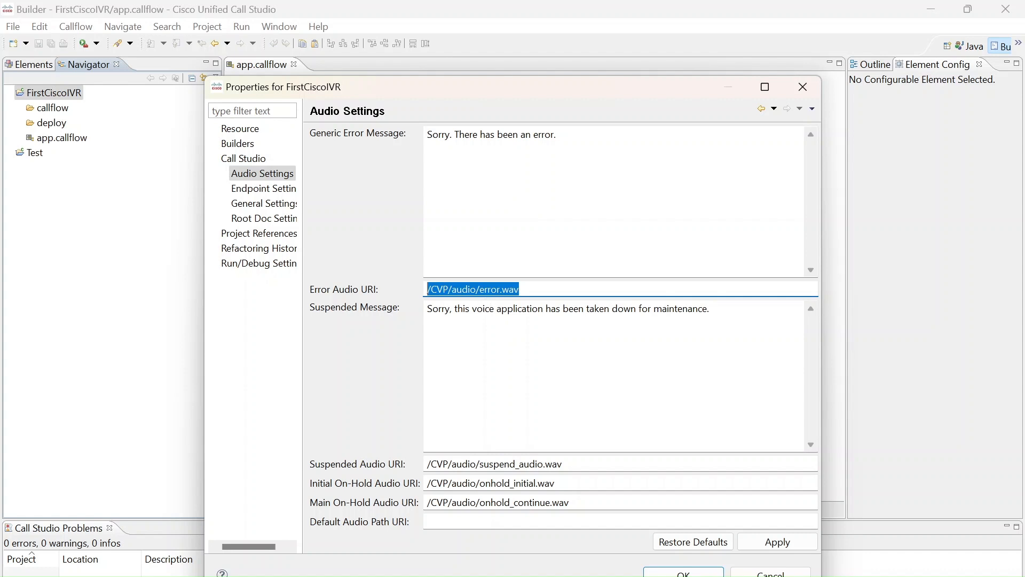
key("Tab")
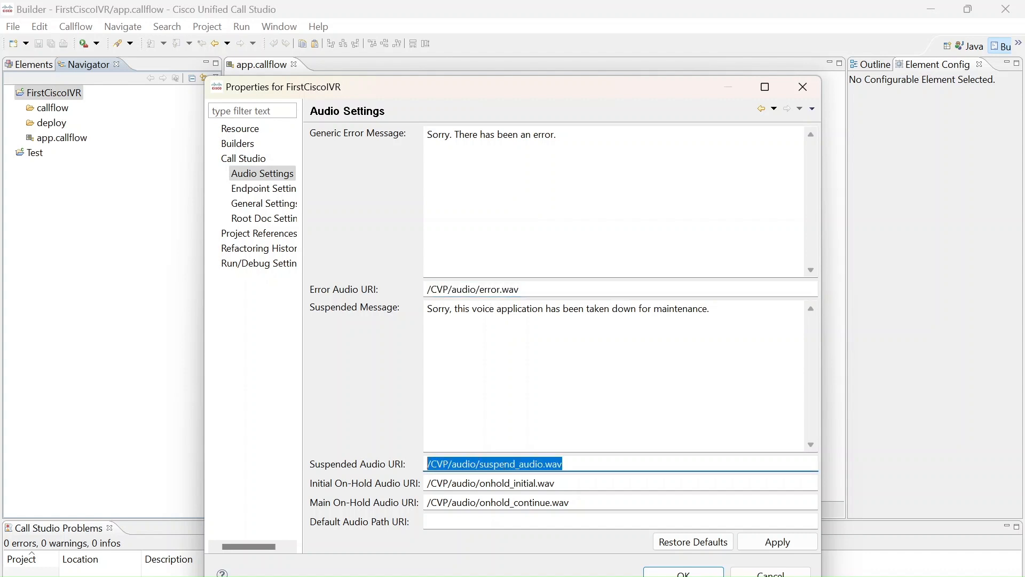
key("Tab")
left_click(570, 502)
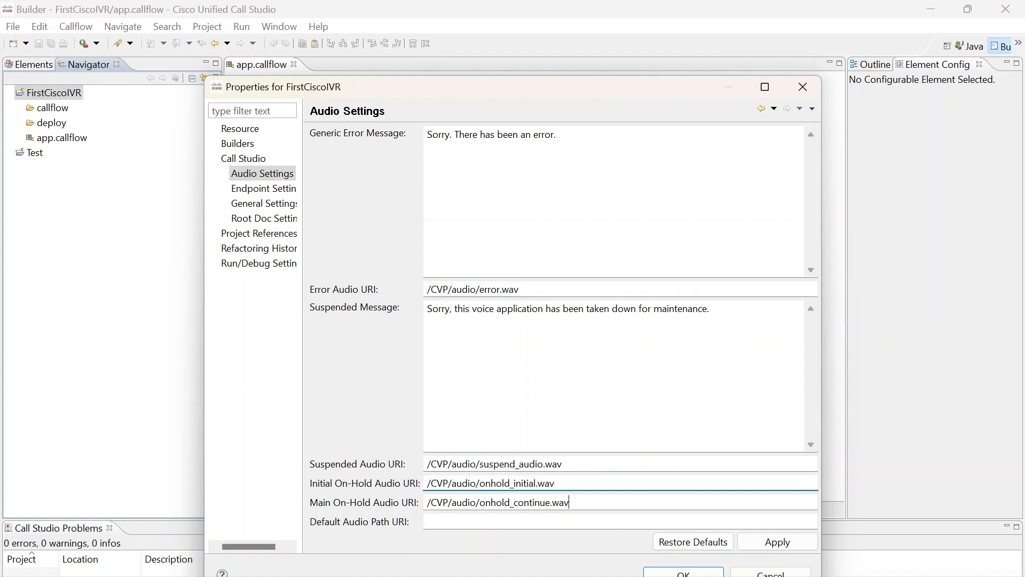
left_click(427, 521)
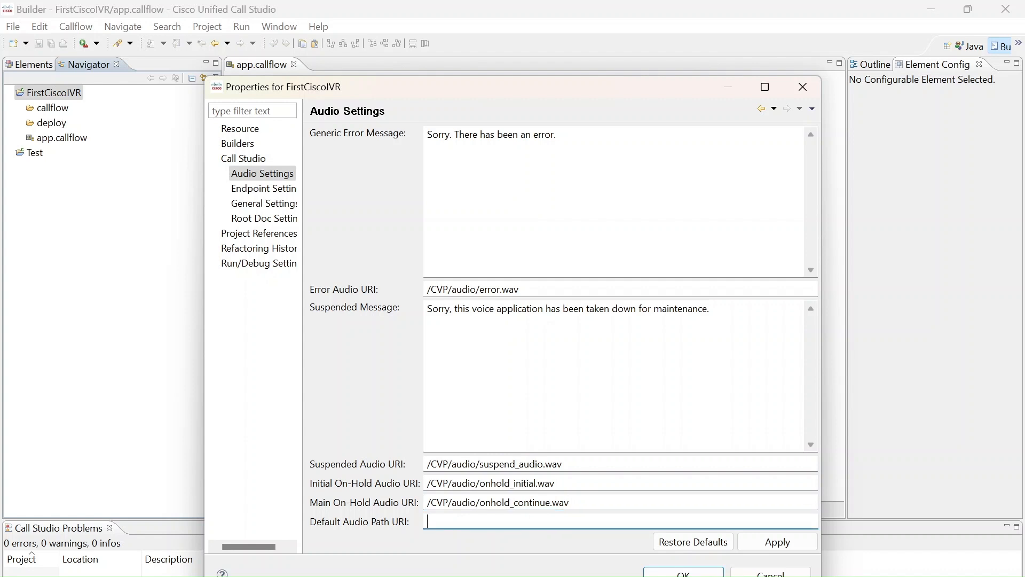
type("/")
Examine the path format used in the Main On-Hold, Initial On-Hold and Suspended Audio URIs
left_click_drag(570, 502, 427, 502)
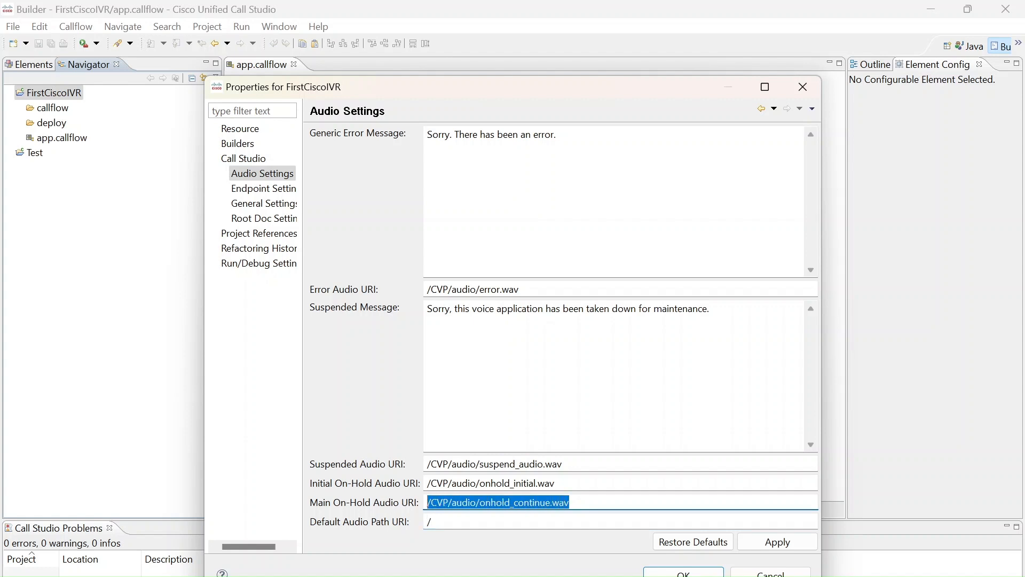
left_click_drag(555, 483, 426, 483)
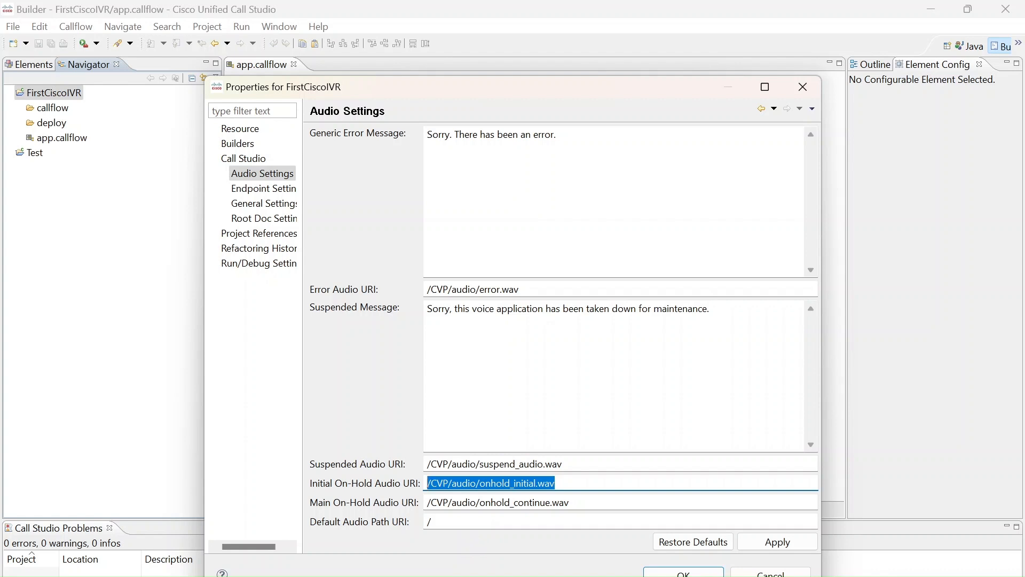
left_click(431, 522)
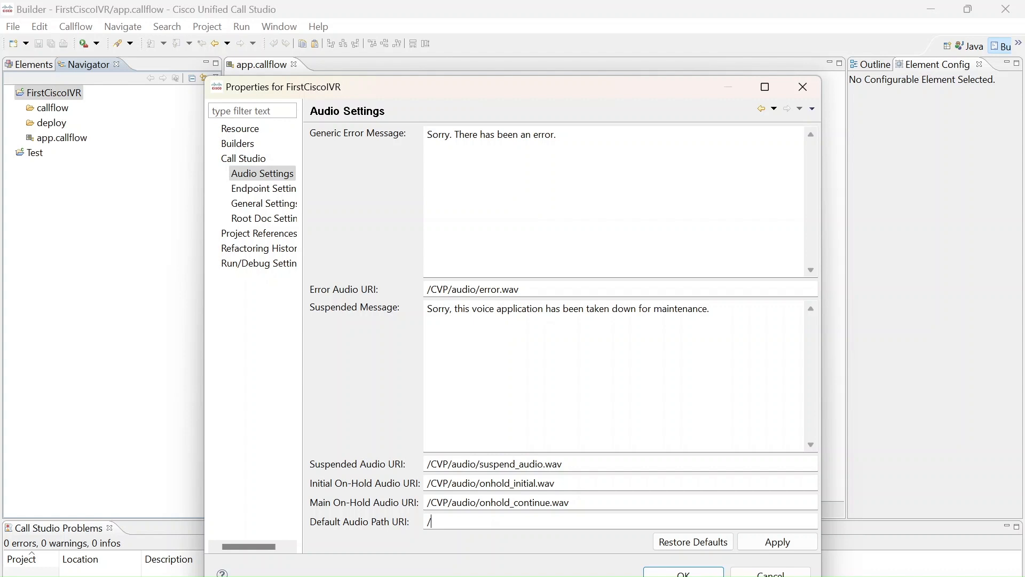
left_click(430, 521)
triple_click(494, 464)
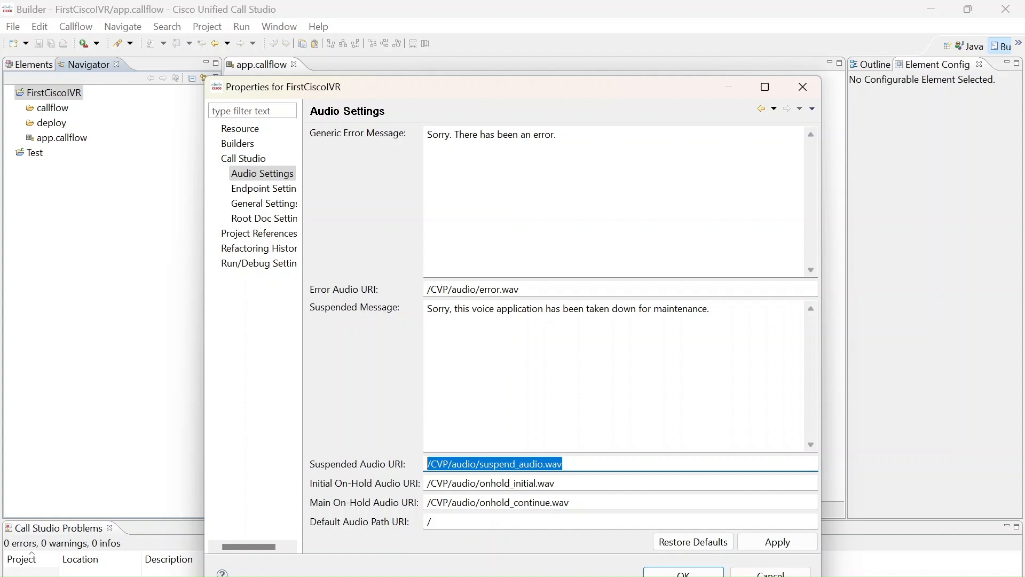
left_click(436, 463)
key("ctrl+a")
Complete the Default Audio Path URI as /CVP/audio/eng/
left_click(483, 517)
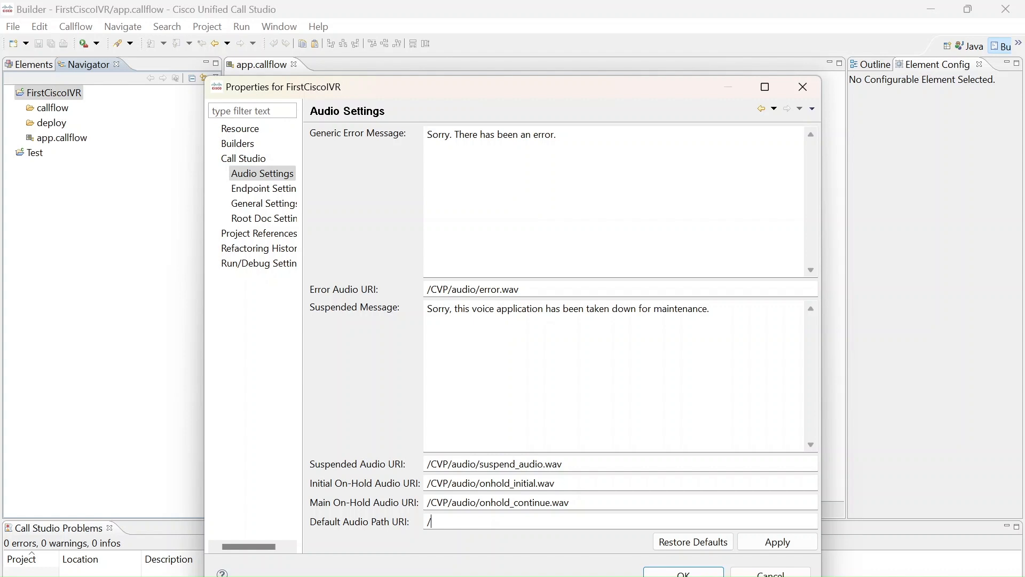
type("CVP/A")
key("BackSpace")
type("audio/")
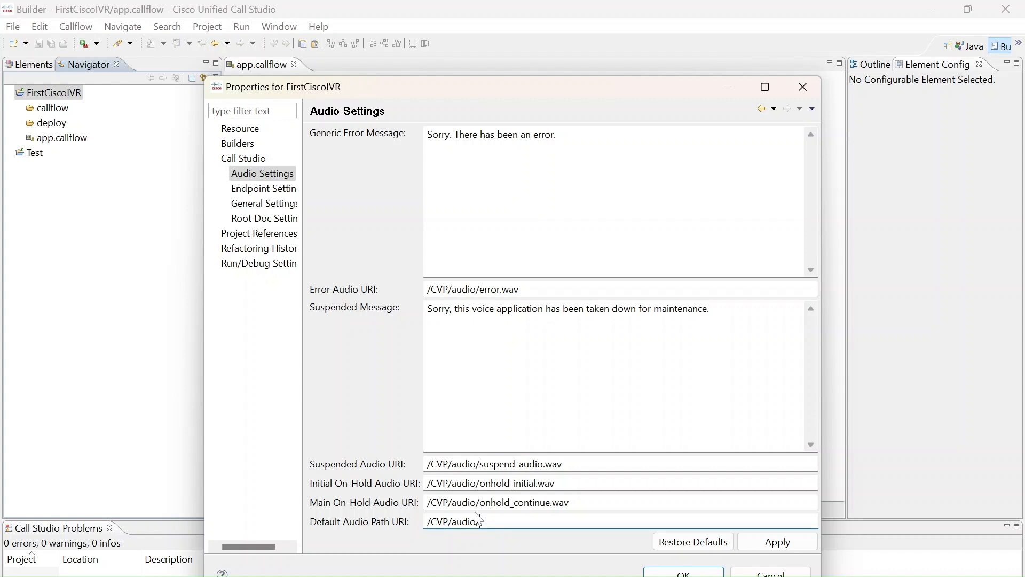
type("eng/")
left_click_drag(500, 522, 418, 523)
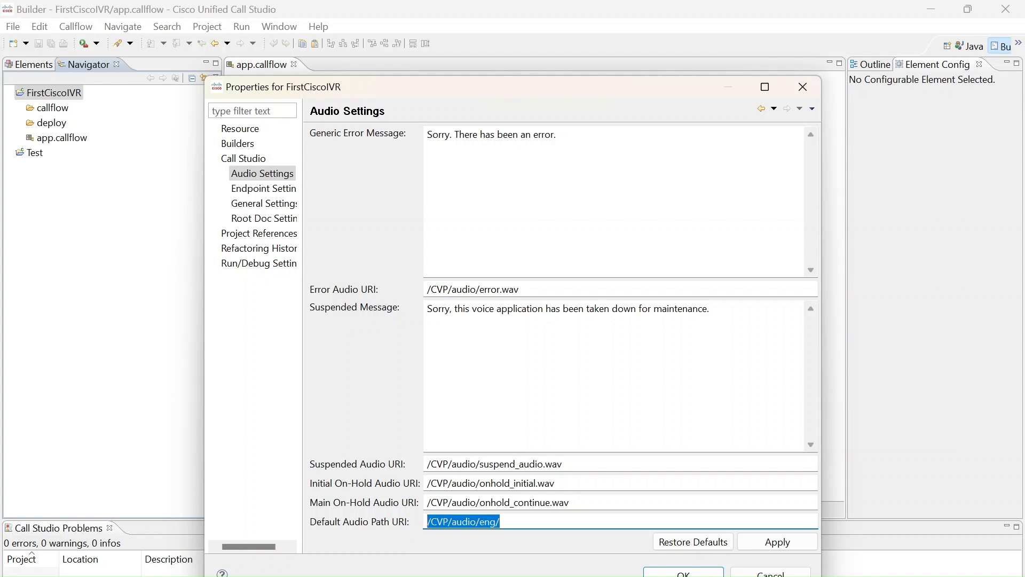
left_click(428, 521)
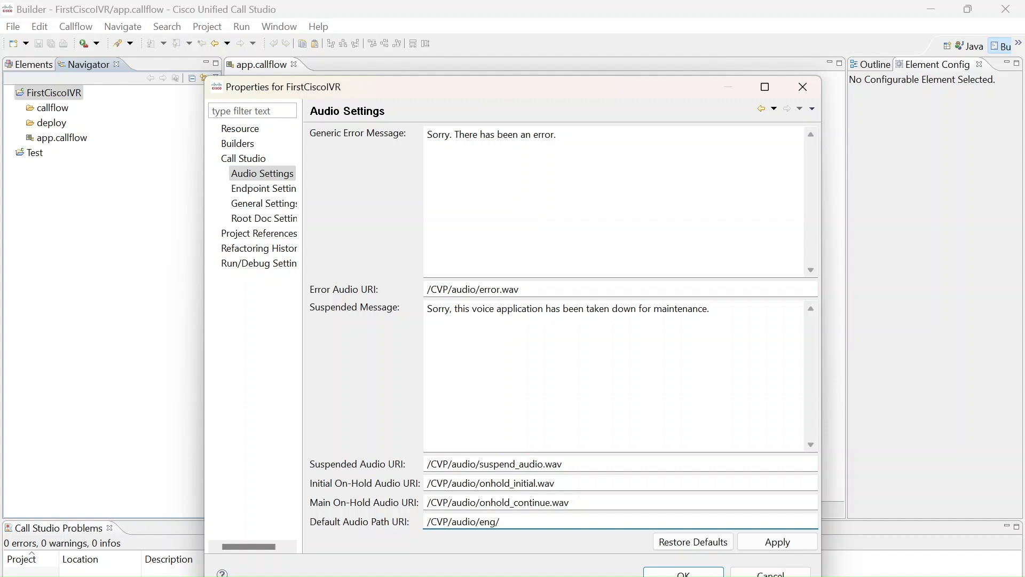
key("ctrl+a")
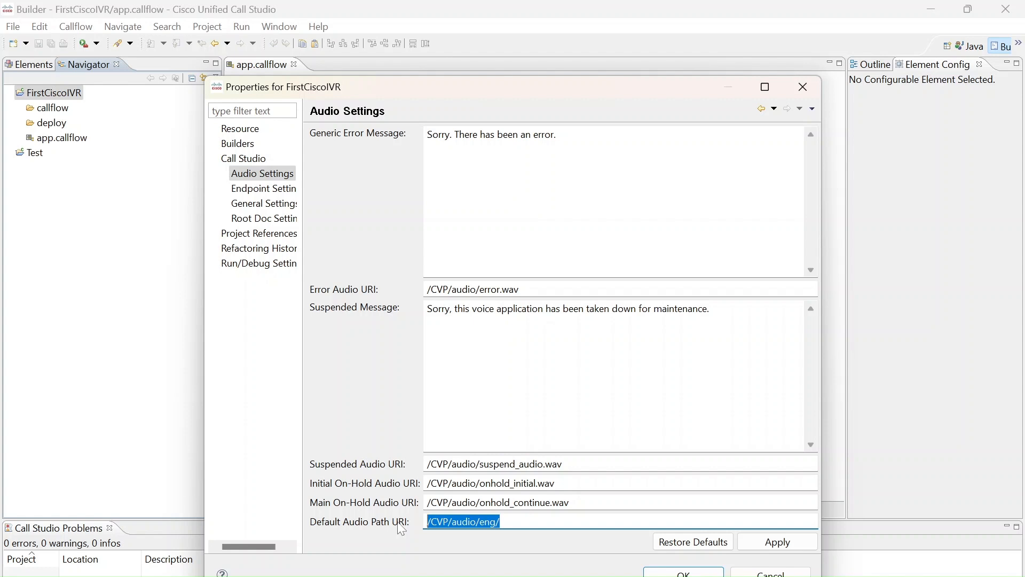
key("Right")
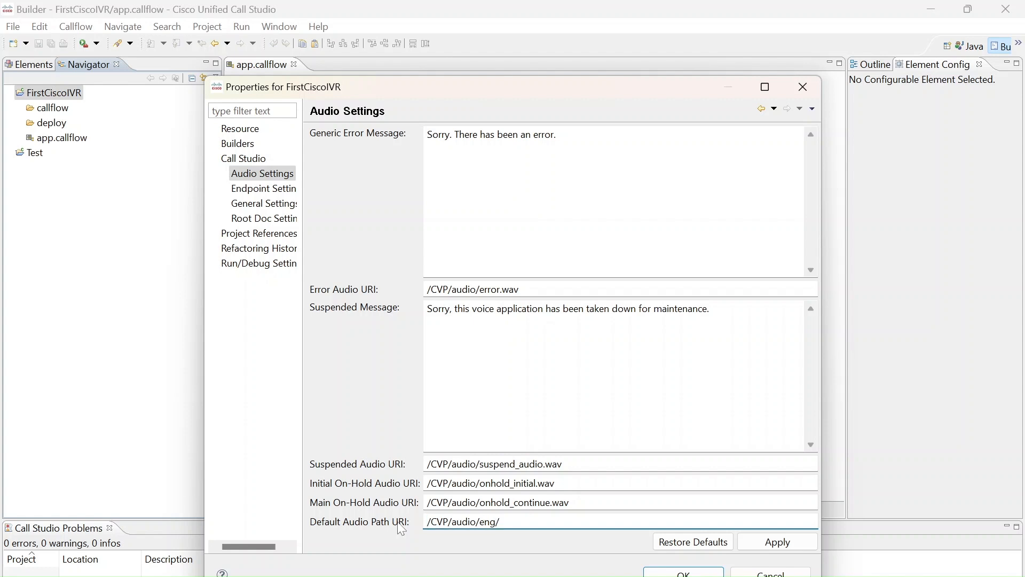
type("https")
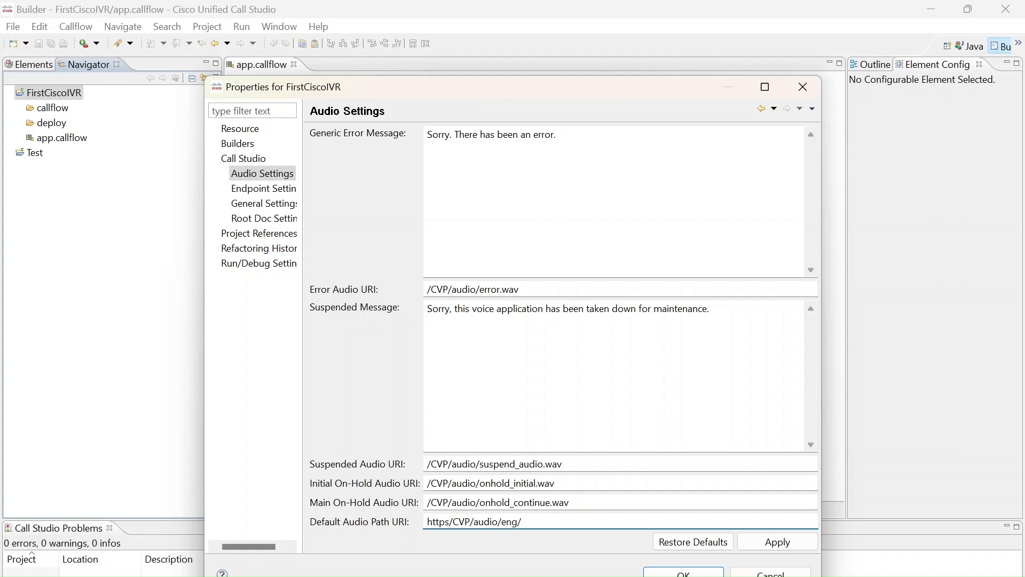
type("\"")
key("BackSpace")
type(":/")
type("12")
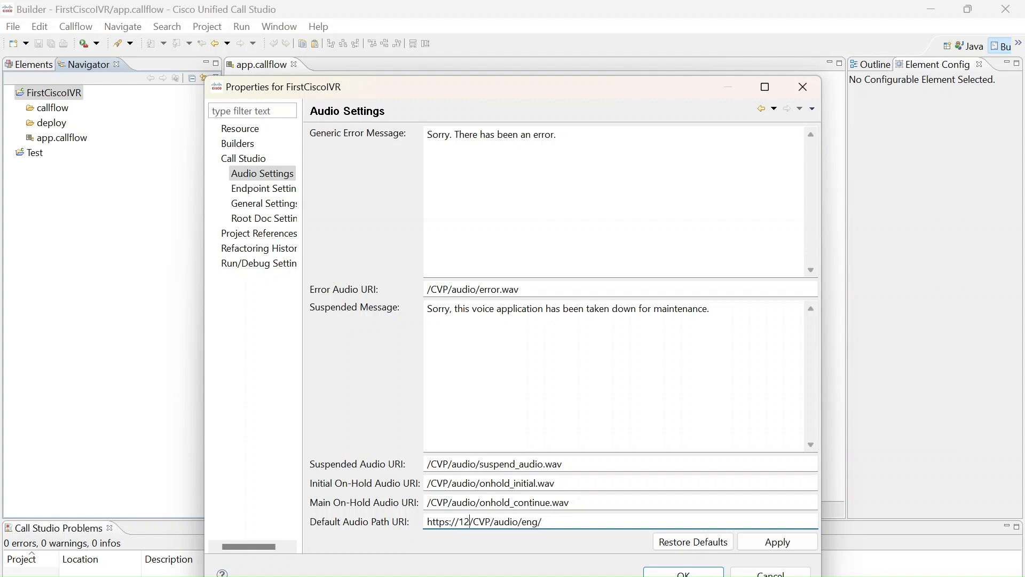
type(".99")
type(".99.99")
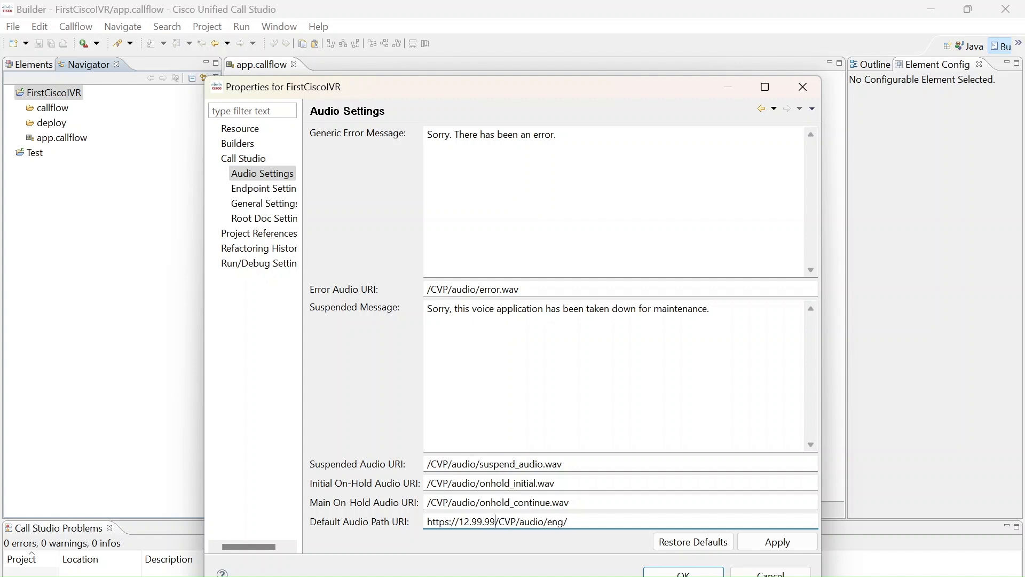
type(".:80")
Review the host, port and full path of the Default Audio Path URI and apply the audio settings
key("shift+Left")
key("shift+Left")
key("shift+Left")
key("shift+Left")
key("shift+Left")
key("shift+Left")
key("shift+Left")
key("shift+Left")
key("shift+Left")
key("shift+Left")
key("shift+Left")
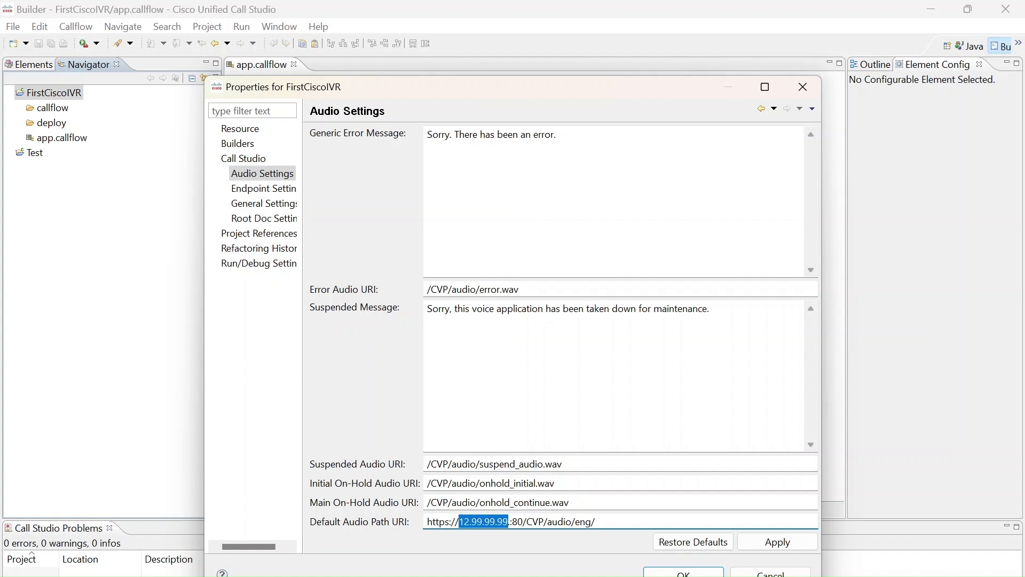
key("Right")
key("Right")
key("Right")
key("Right")
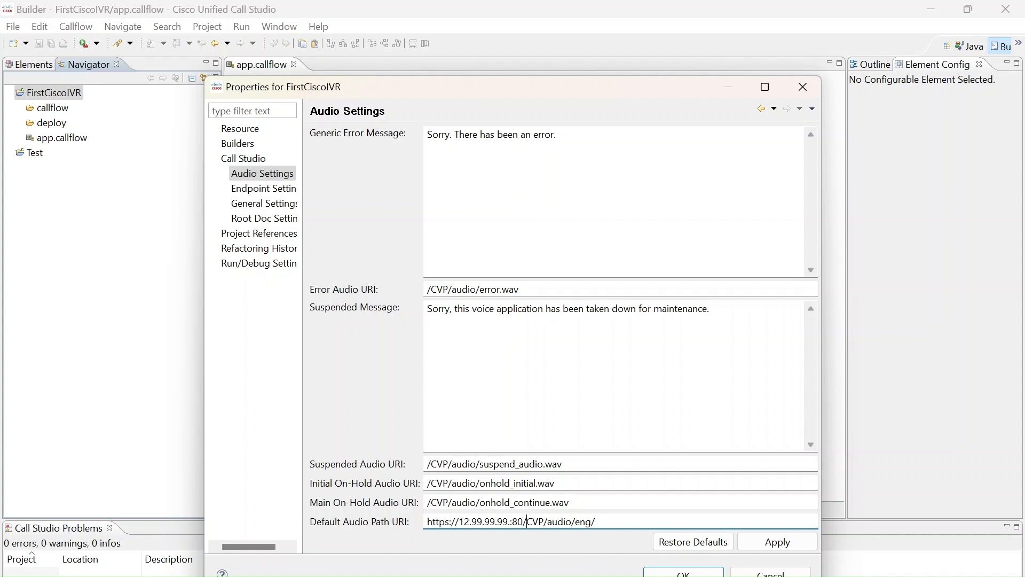
left_click_drag(599, 522, 401, 516)
left_click(649, 523)
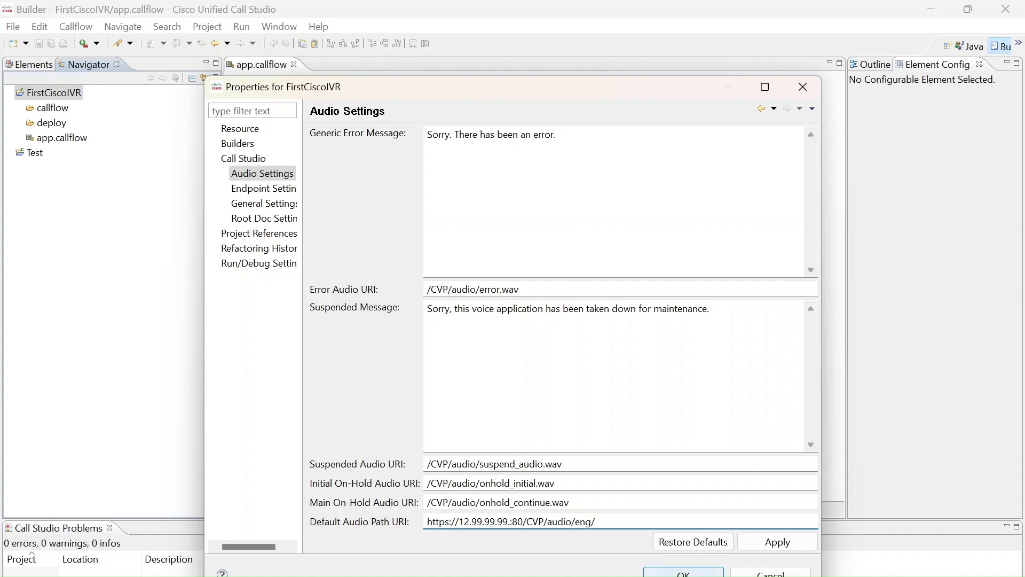
left_click(778, 541)
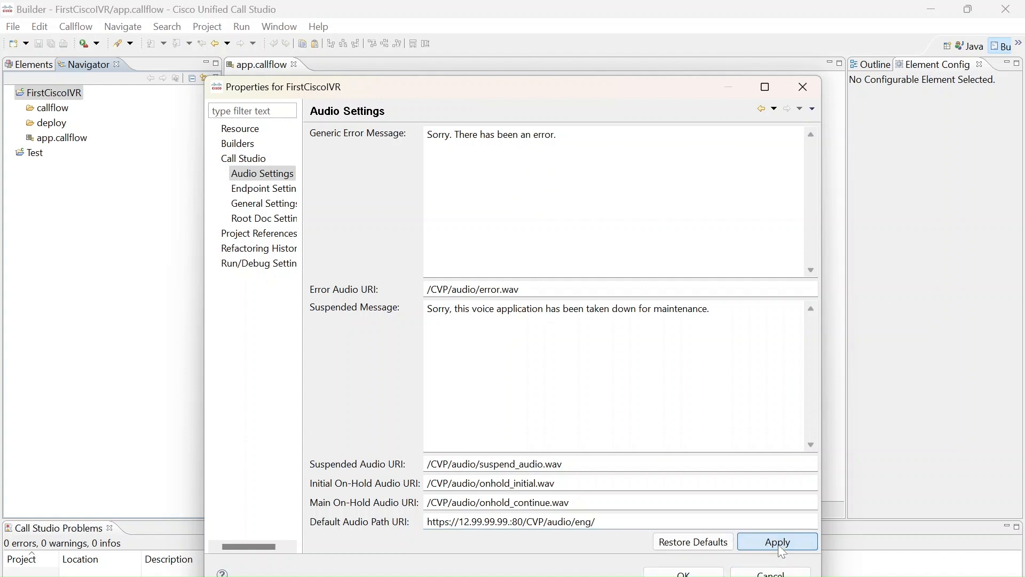
Examine the Endpoint Settings, including the On Application Start class entry and the On Call Start type options
left_click(264, 188)
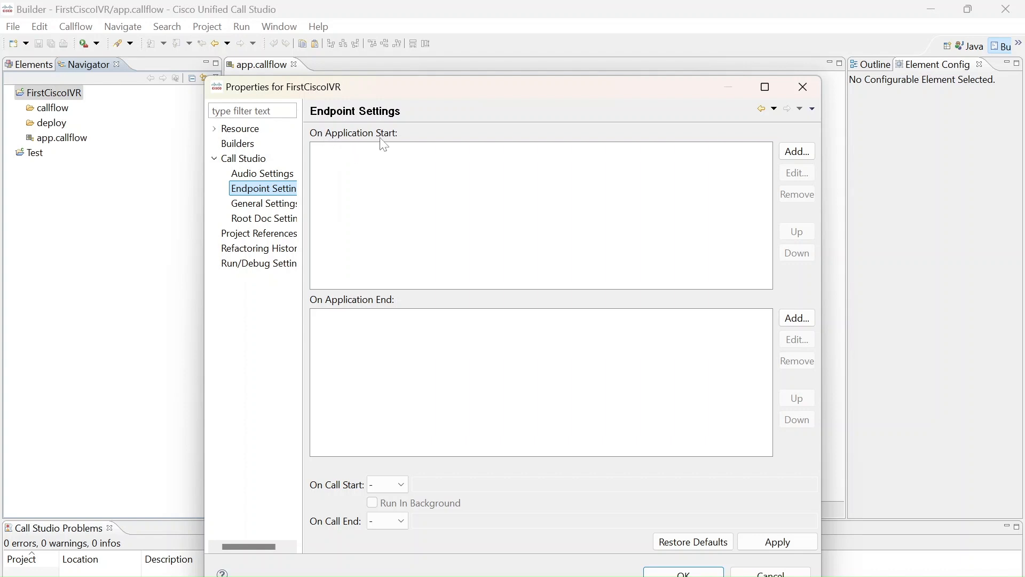
left_click(797, 151)
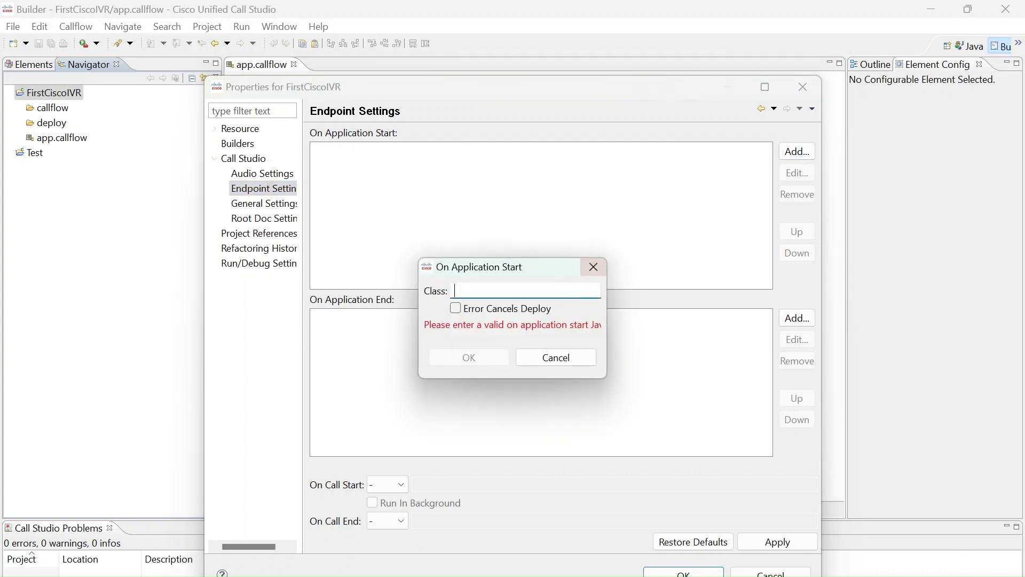
left_click(593, 267)
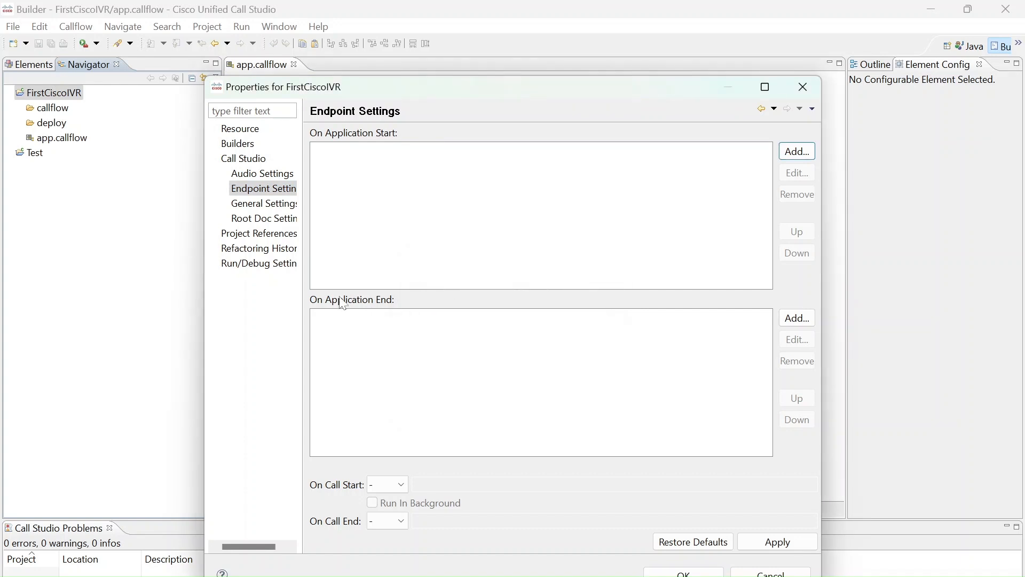
left_click(402, 485)
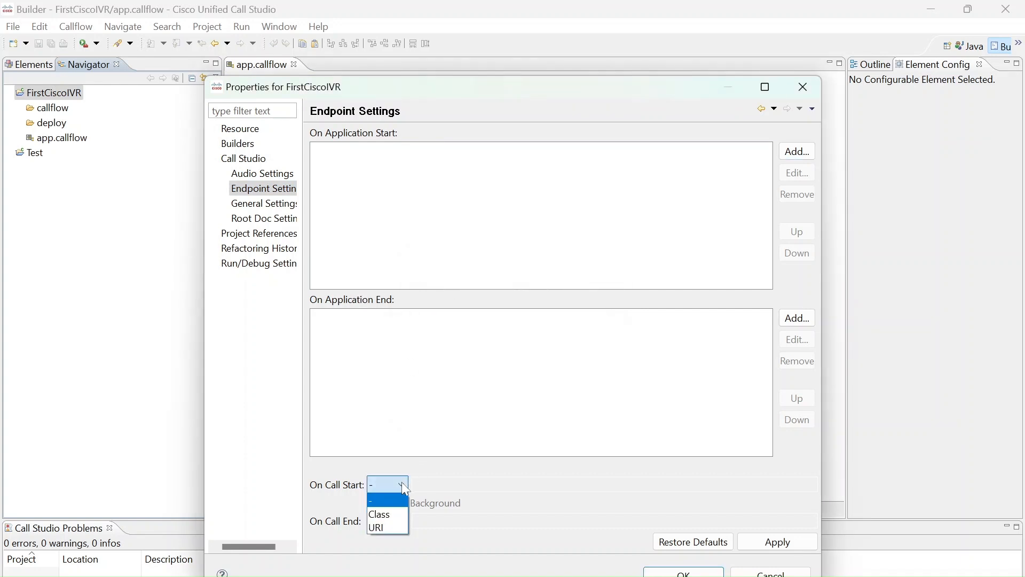
left_click(398, 512)
left_click(401, 485)
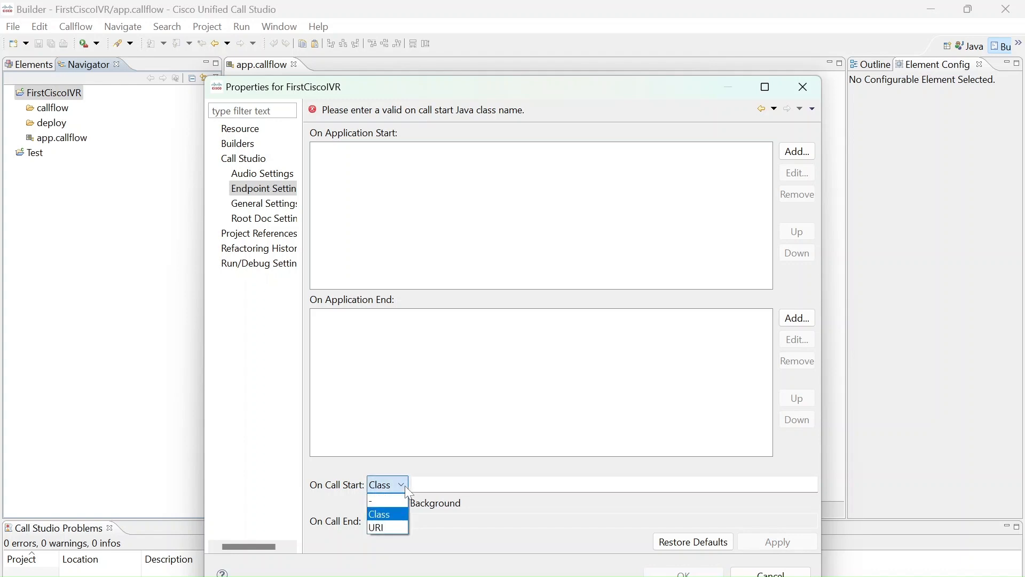
left_click(388, 501)
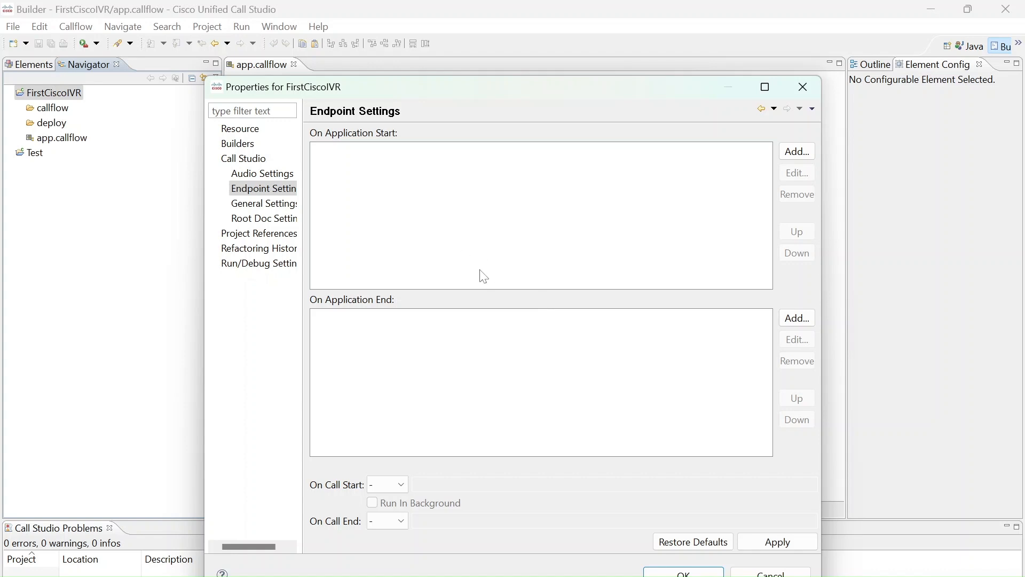
Set the project's language to en-US in the General Settings
left_click(272, 207)
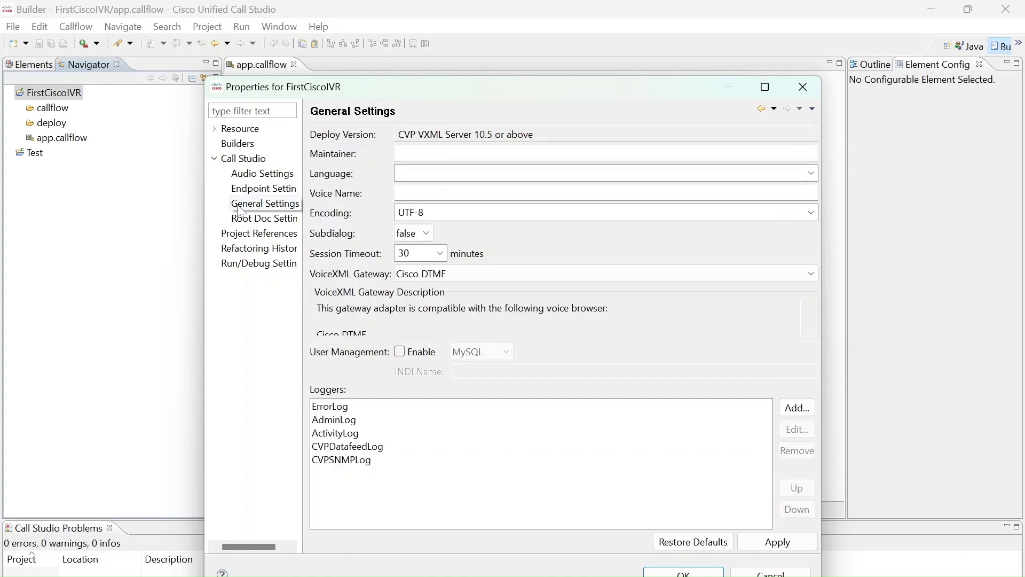
left_click(287, 209)
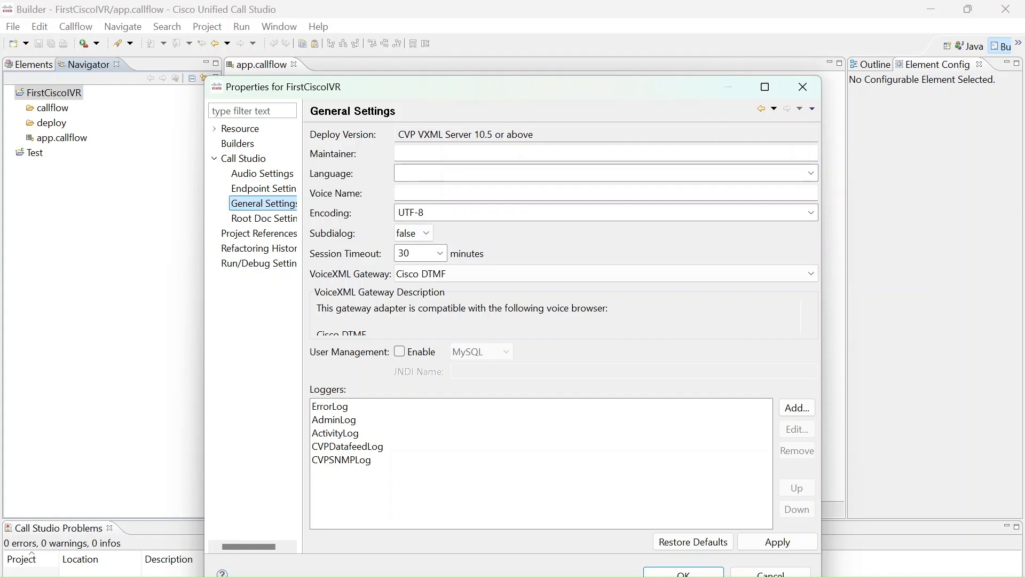
left_click(811, 173)
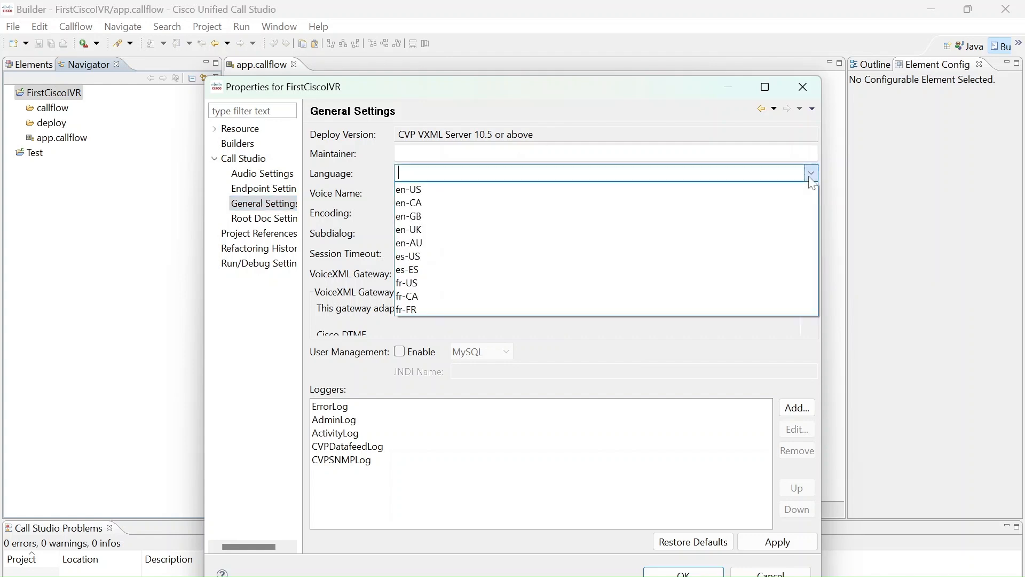
left_click(446, 190)
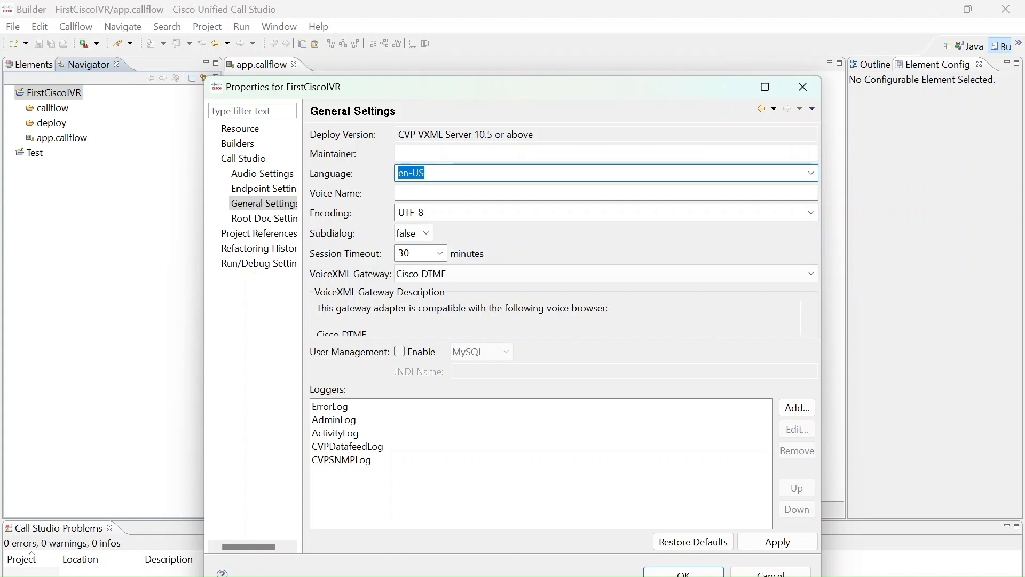
Set the Session Timeout to 15 minutes
double_click(404, 253)
key("BackSpace")
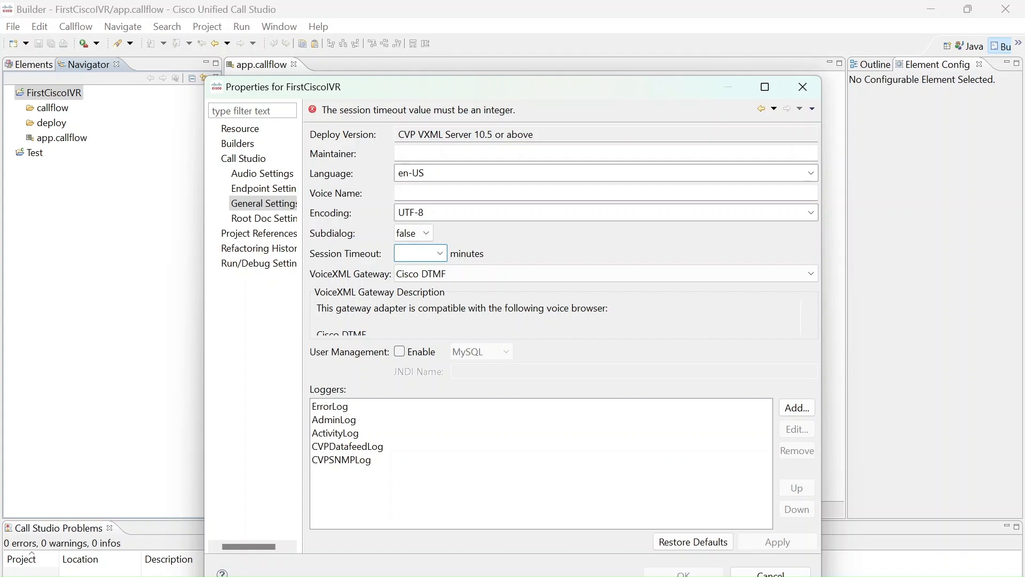
type("10")
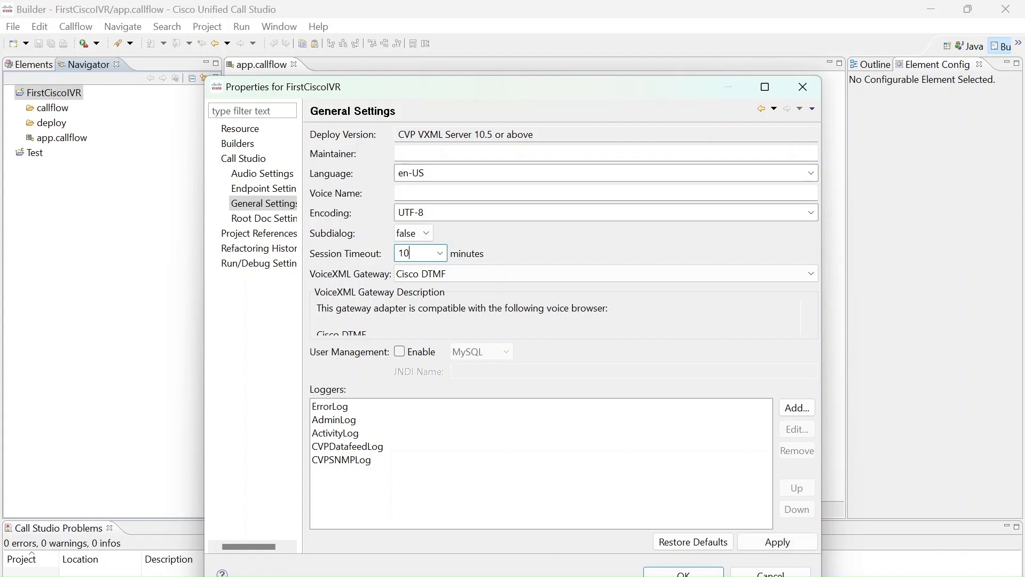
key("BackSpace")
type("5")
key("BackSpace")
key("BackSpace")
type("5")
key("BackSpace")
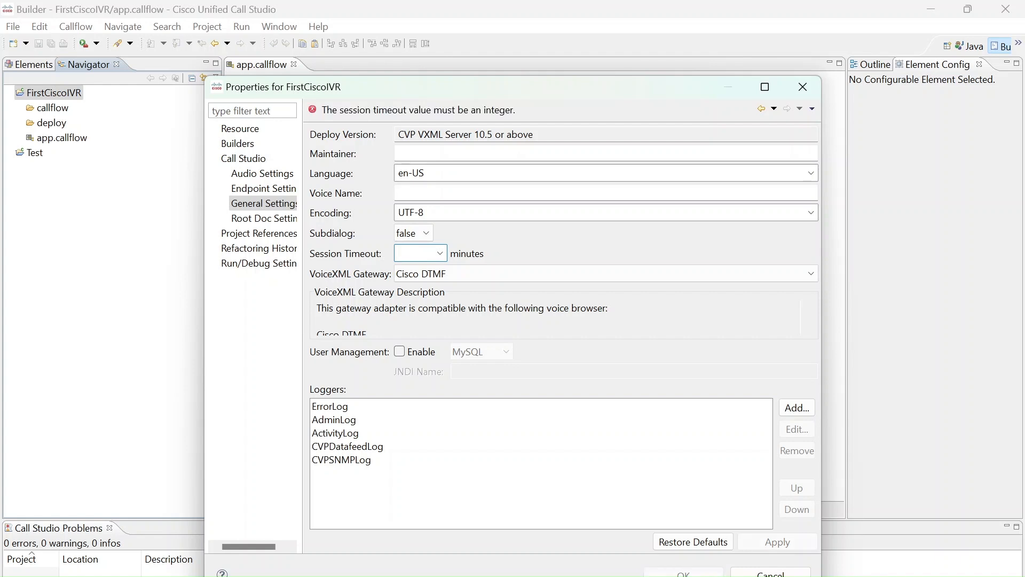
type("15")
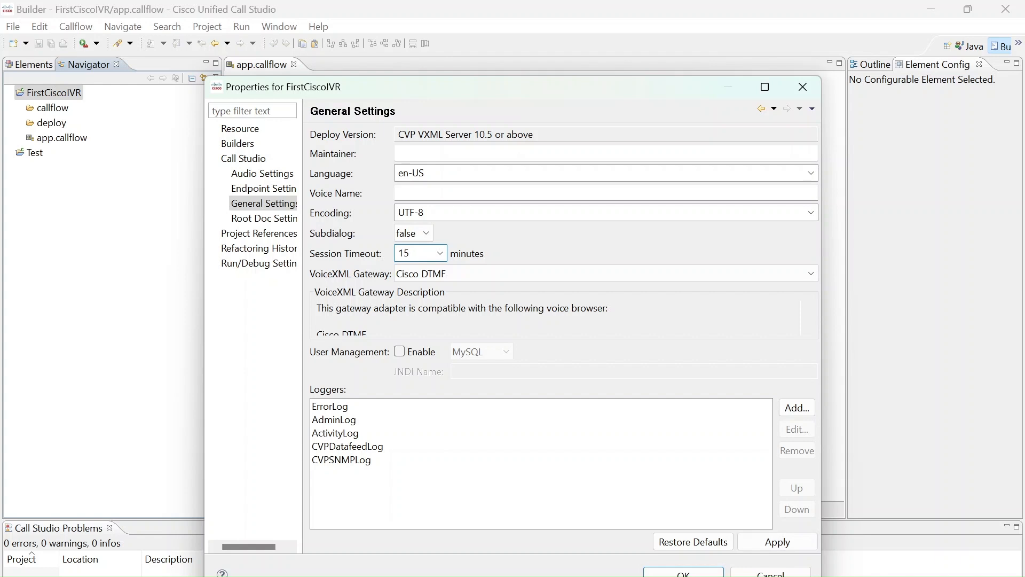
Try VoiceXML 2.1 with Speech as the VoiceXML Gateway and switch back to Cisco DTMF
left_click(758, 273)
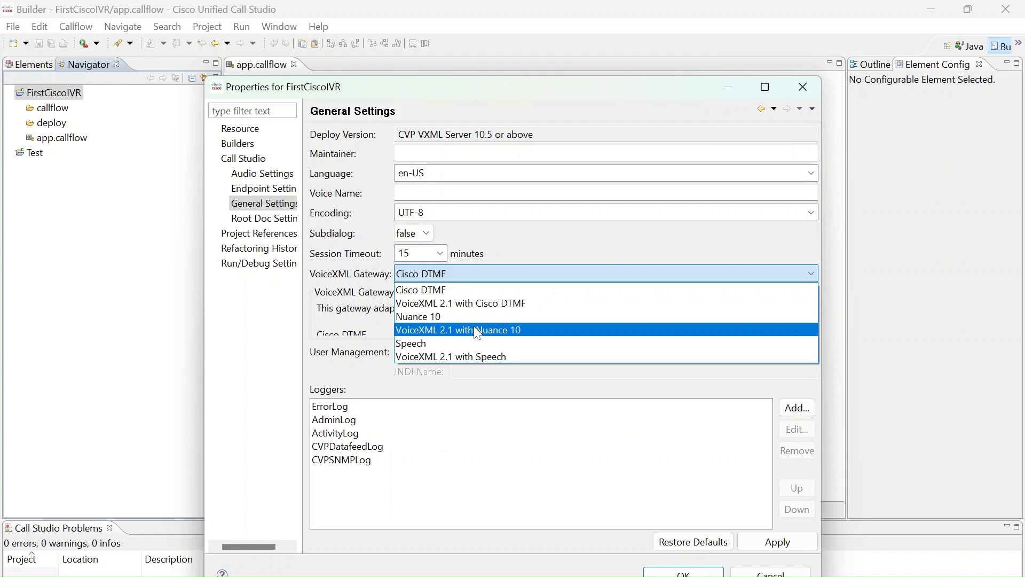
left_click(470, 354)
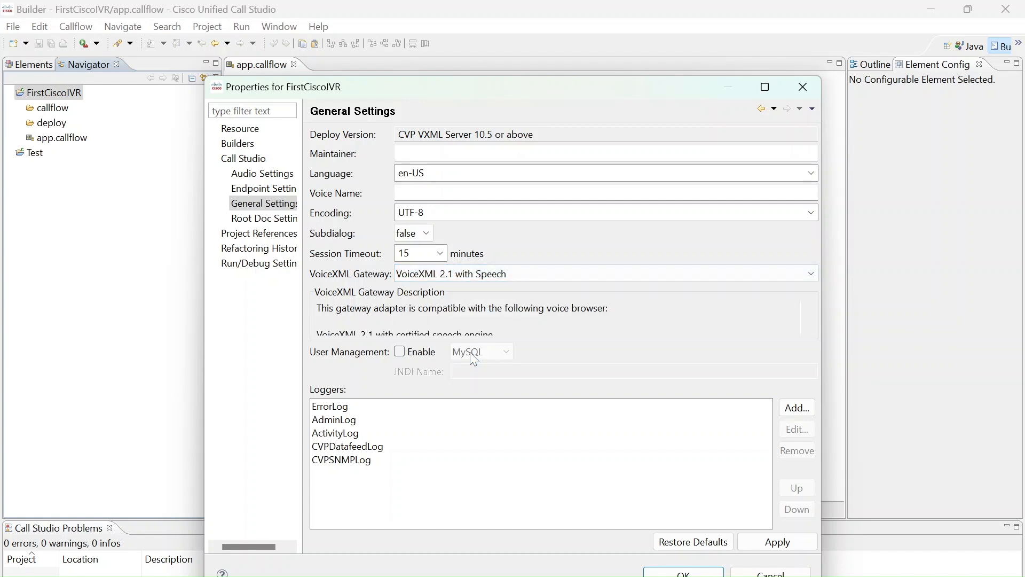
left_click(563, 275)
left_click(488, 289)
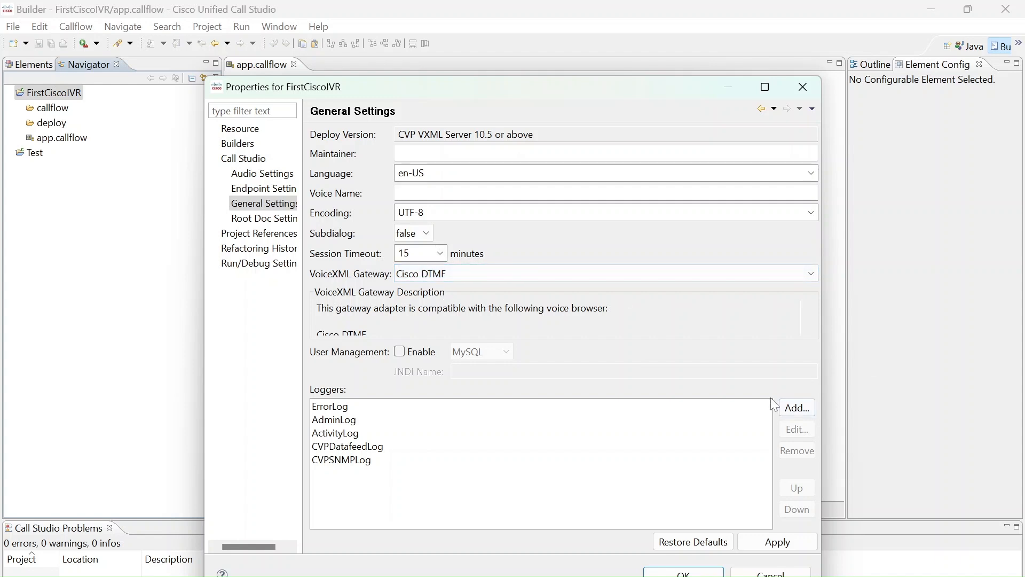
Inspect the logger instance settings of ErrorLog and close them without changes
left_click(347, 409)
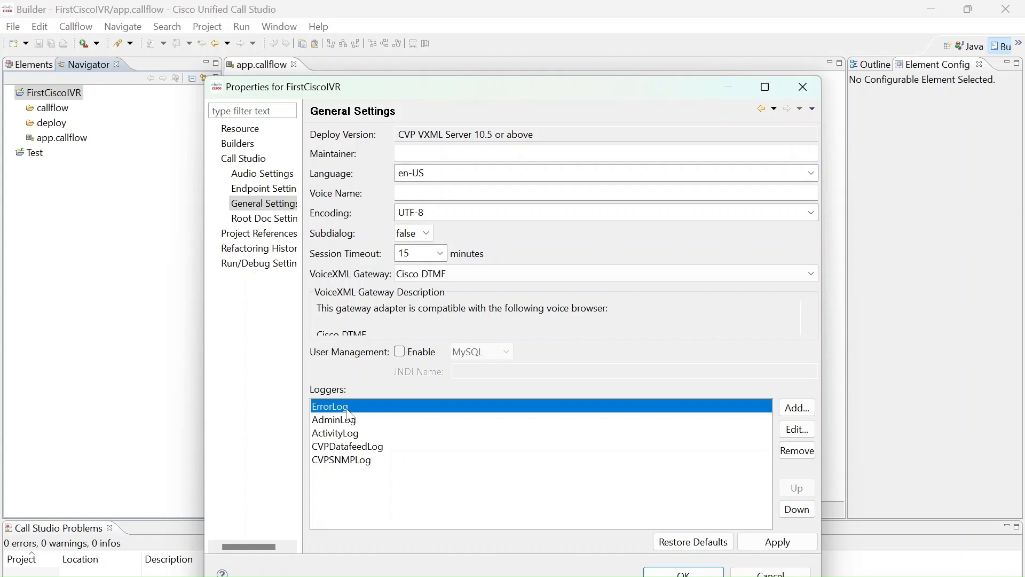
left_click(813, 431)
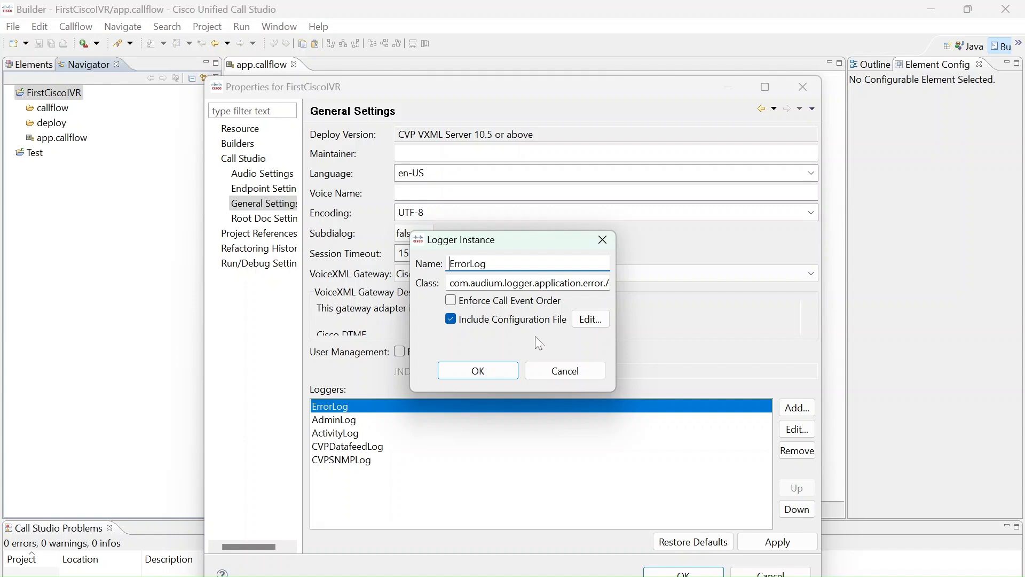
left_click(575, 375)
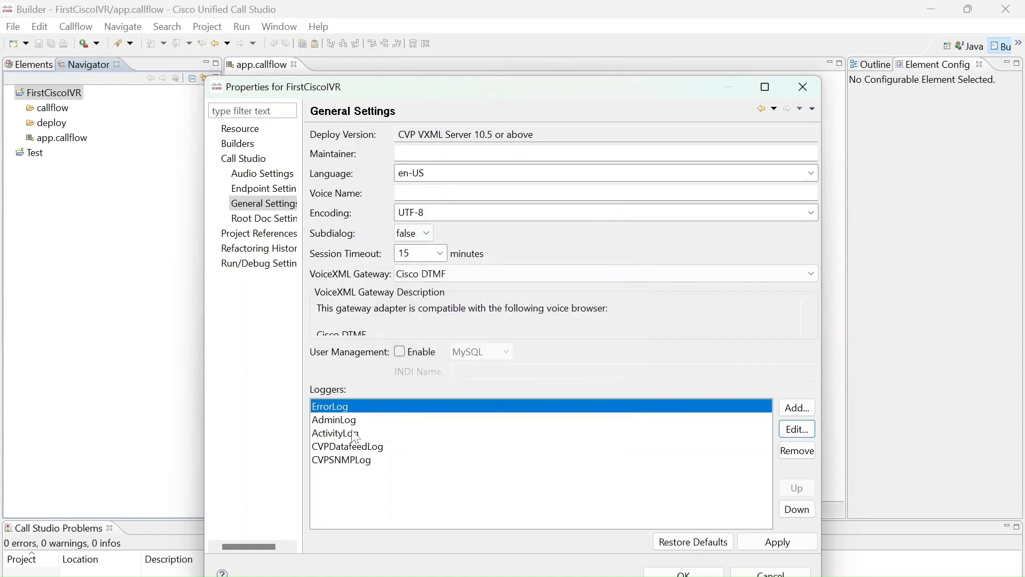
Copy the Java class from the AdminLog logger instance and close its settings without changes
left_click(363, 451)
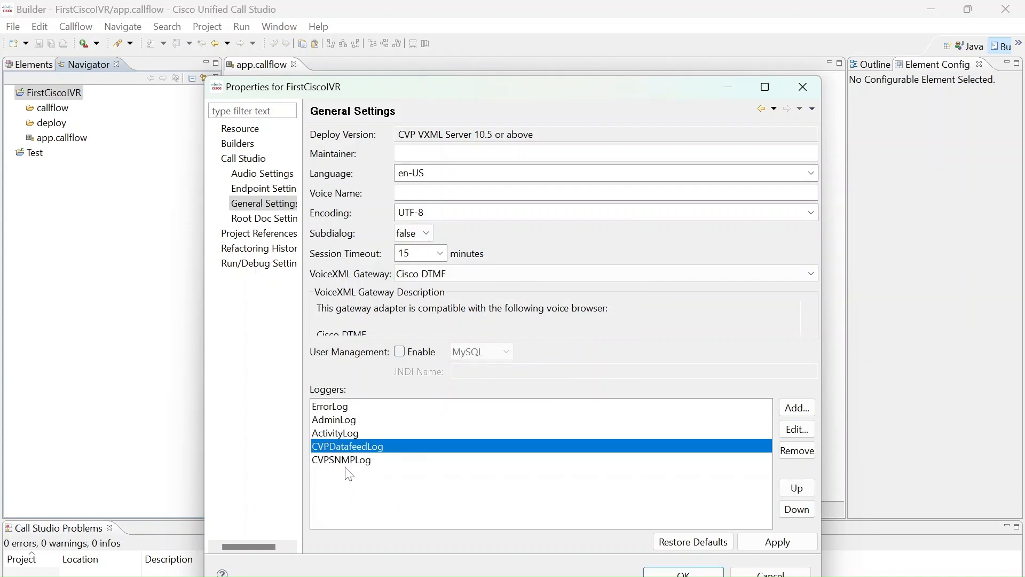
left_click(347, 466)
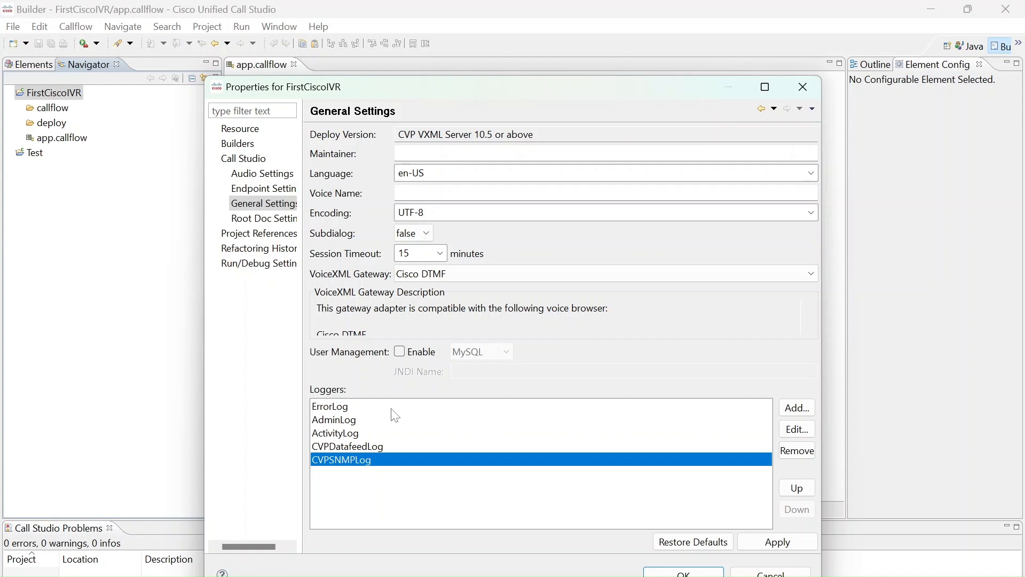
left_click(351, 434)
left_click(352, 425)
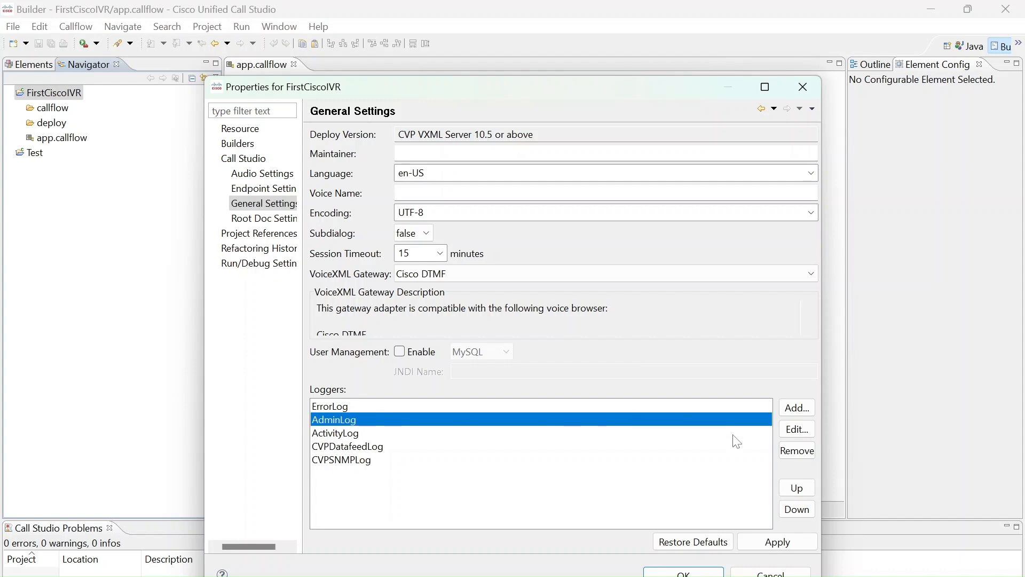
left_click(797, 429)
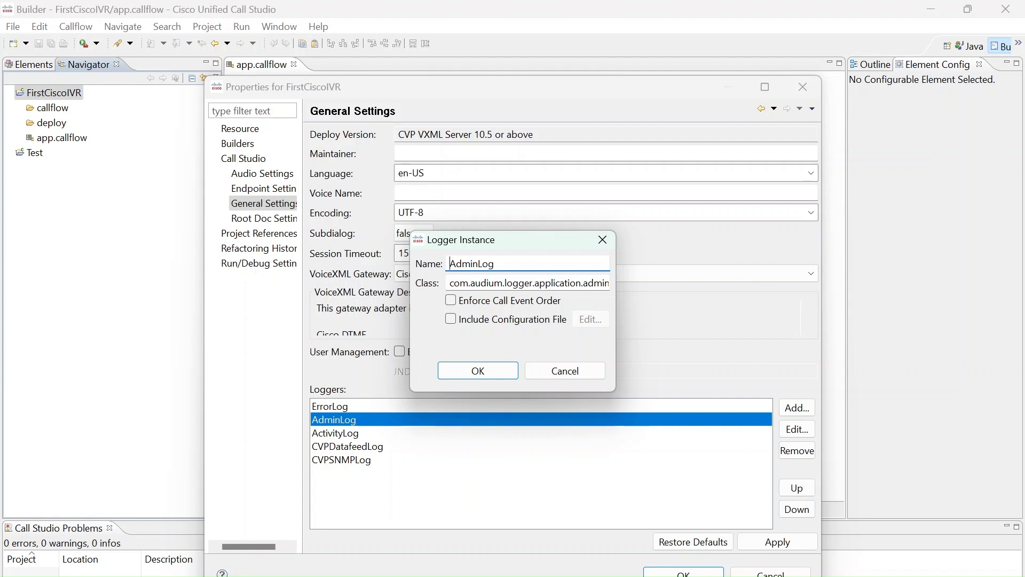
key("Tab")
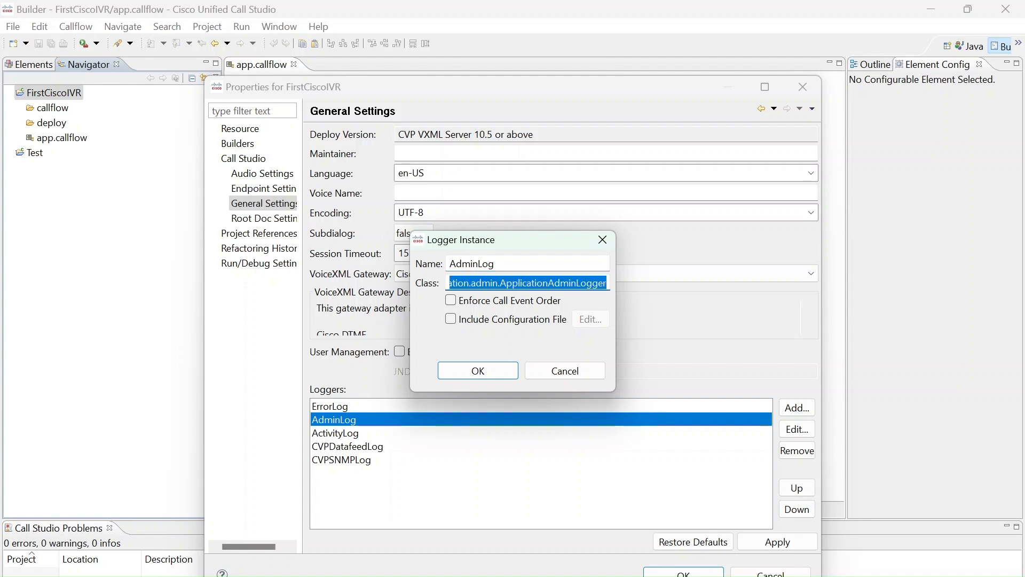
left_click(547, 371)
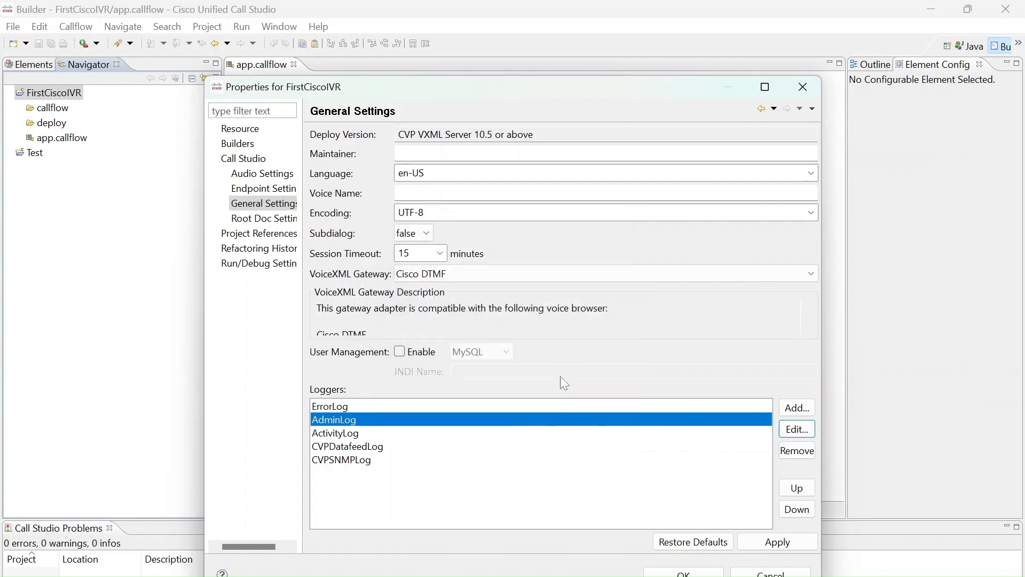
Start a new logger instance named DebugLog and paste the copied AdminLog class into it
left_click(804, 415)
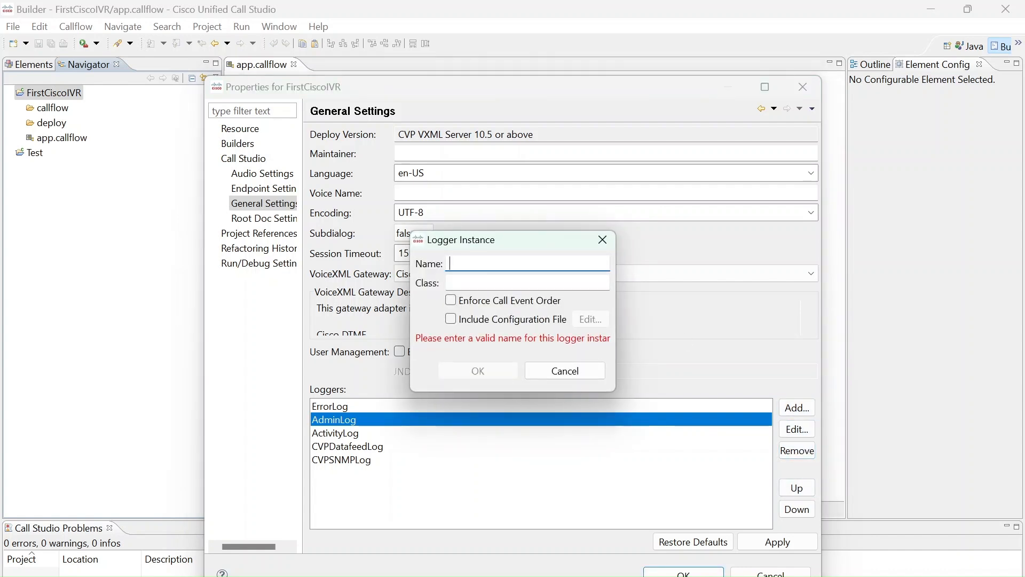
type("Be")
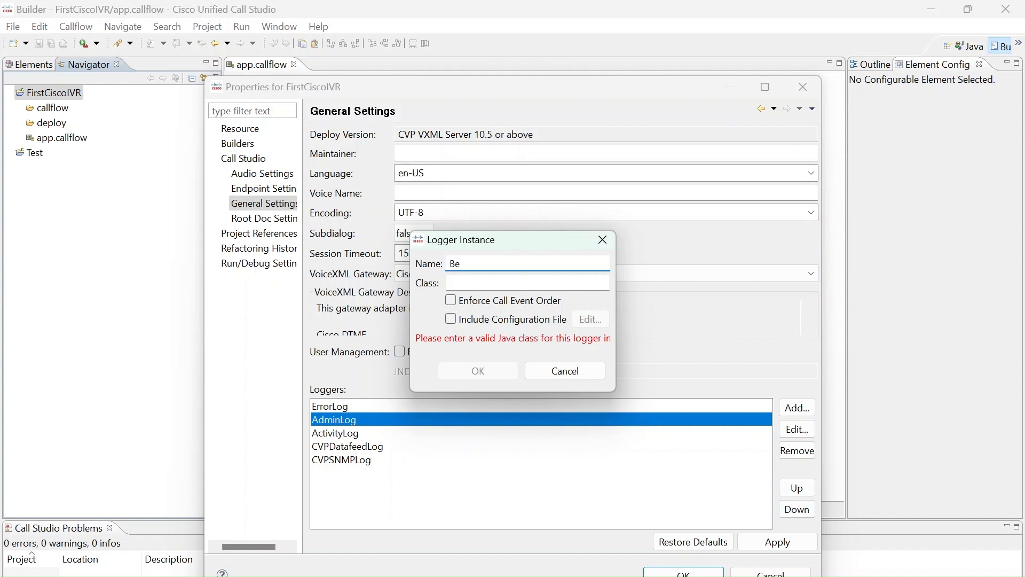
key("BackSpace")
key("BackSpace")
type("DebugLog")
left_click(450, 282)
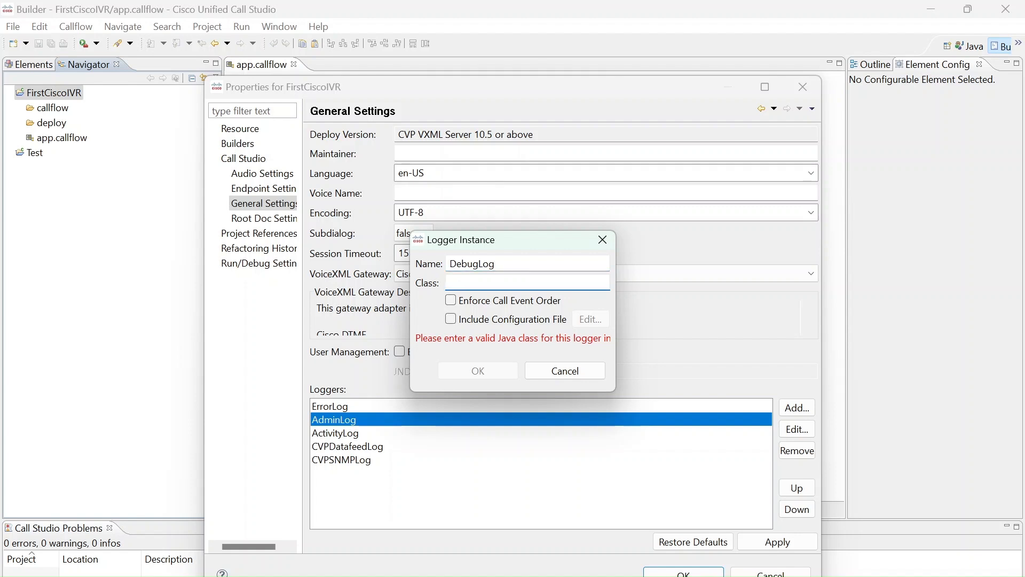
type("ation.admin.ApplicationAdminLogger")
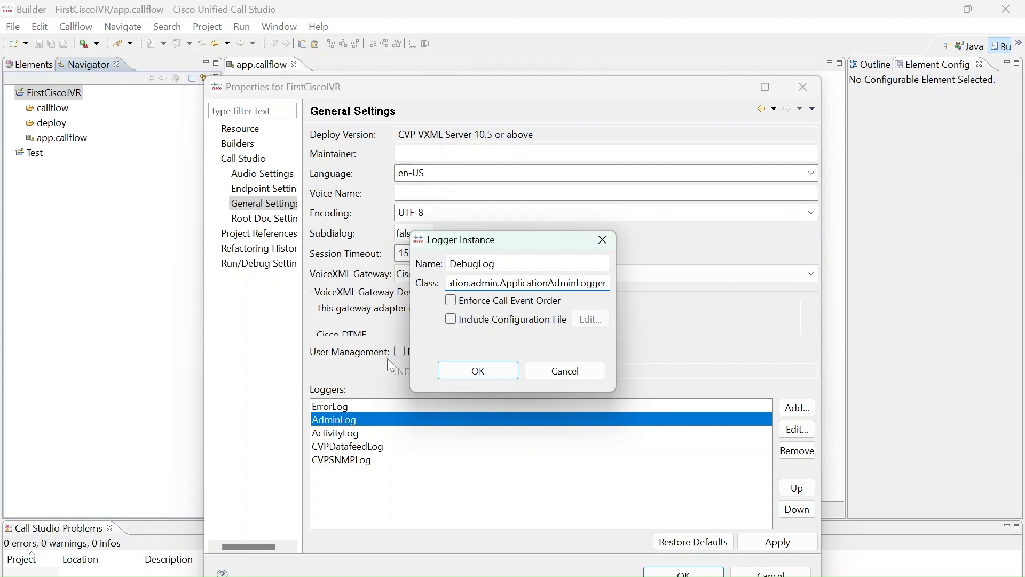
Replace the admin package segment in DebugLog's class path with debug
left_click(483, 282)
key("Left")
key("Left")
key("Left")
key("Left")
key("Left")
key("Left")
key("Left")
key("Left")
key("Left")
key("Left")
key("Left")
key("Left")
key("Left")
key("Left")
key("Left")
key("Left")
key("Left")
key("Left")
key("Left")
key("Left")
left_click(545, 282)
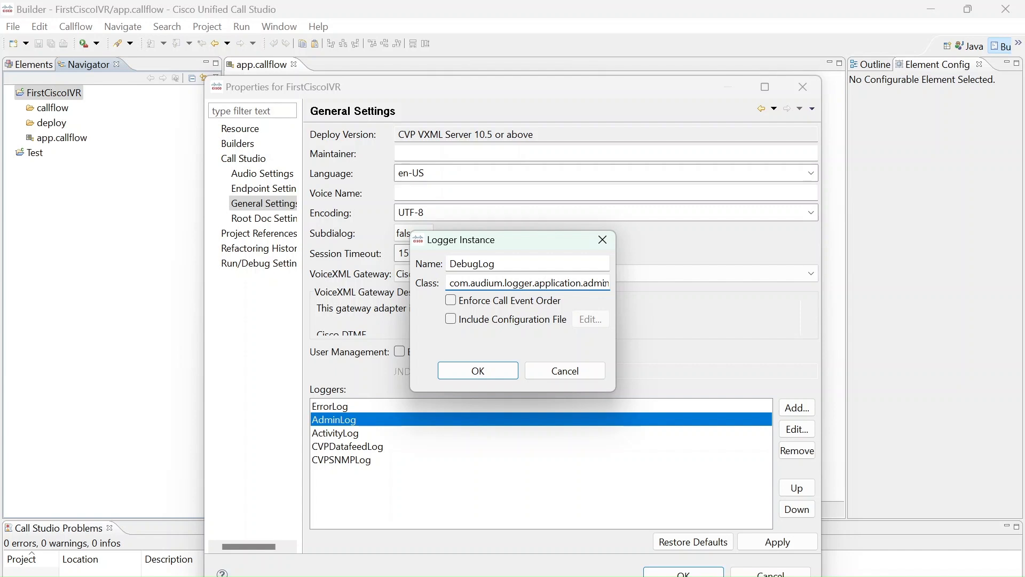
double_click(555, 282)
left_click(556, 282)
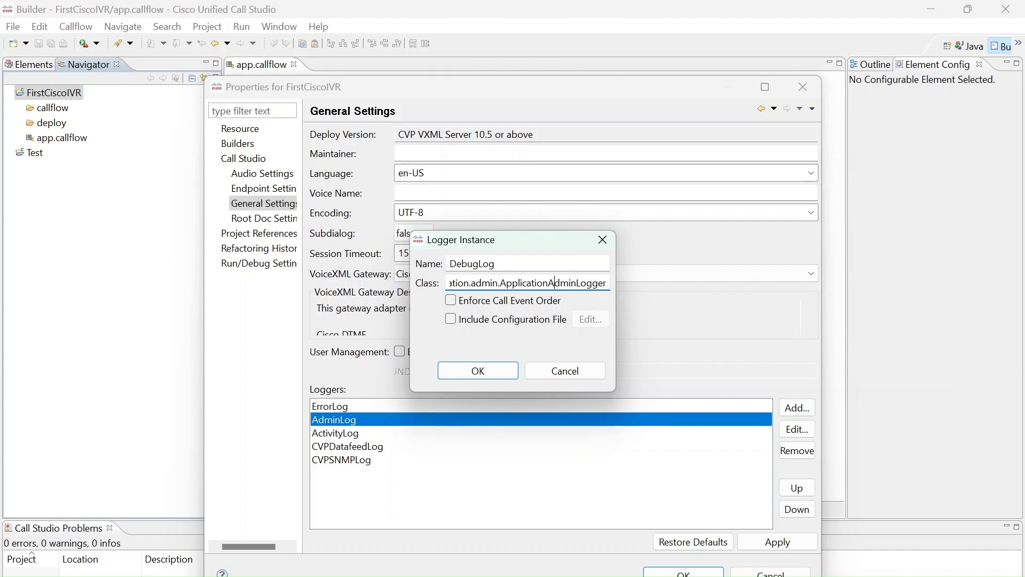
left_click(497, 283)
key("BackSpace")
key("BackSpace")
key("BackSpace")
key("BackSpace")
key("BackSpace")
type("debug")
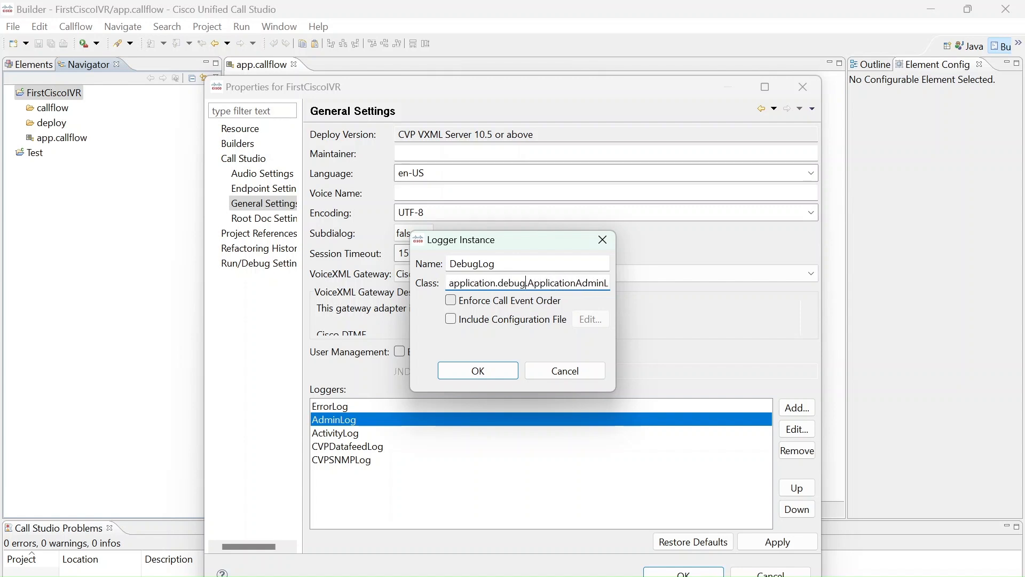
Change DebugLog's class name to ApplicationDebugLogger, then add the logger and apply the General Settings
left_click(607, 283)
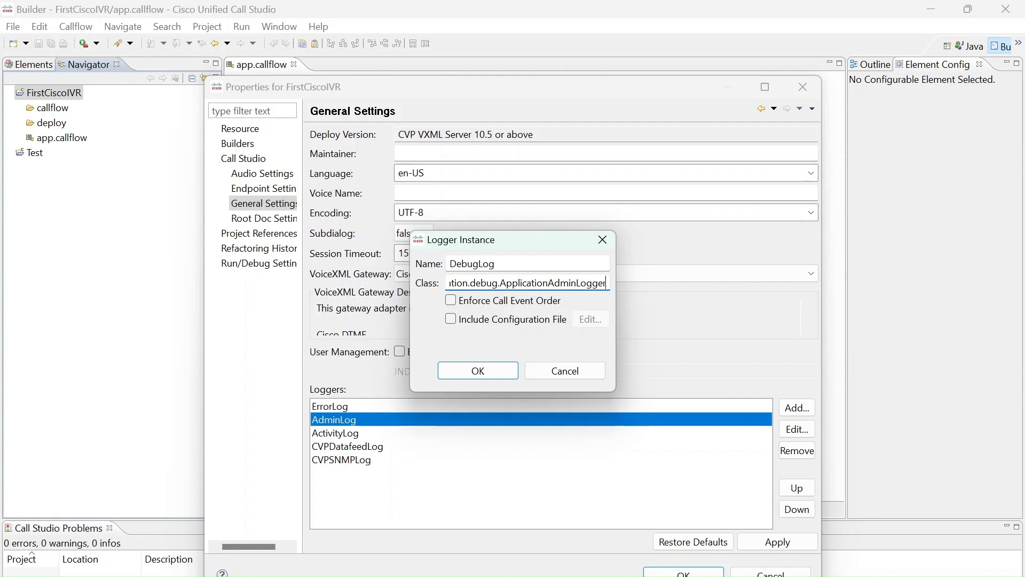
key("BackSpace")
key("BackSpace")
key("BackSpace")
key("BackSpace")
key("BackSpace")
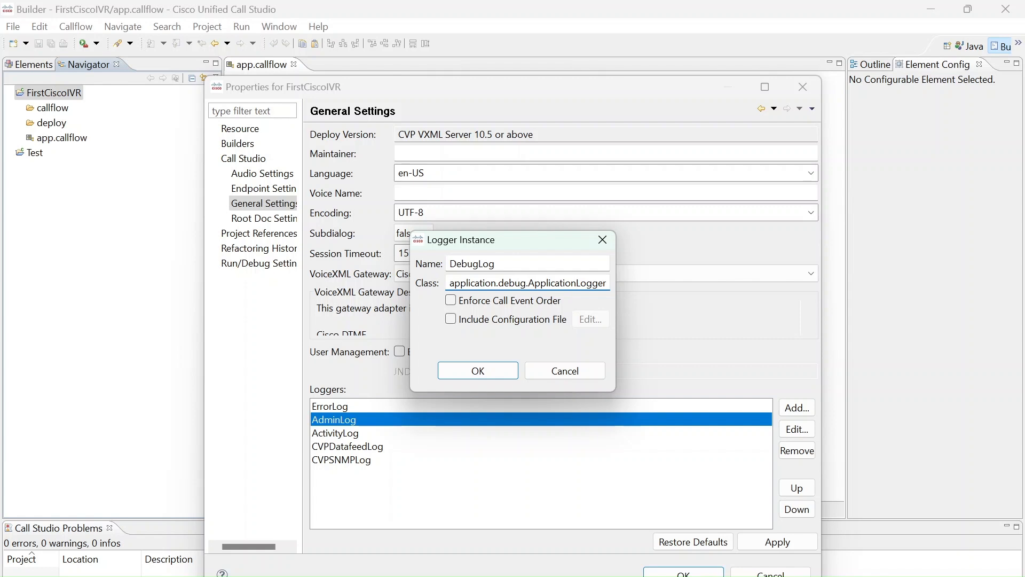
type("Debug")
left_click(500, 374)
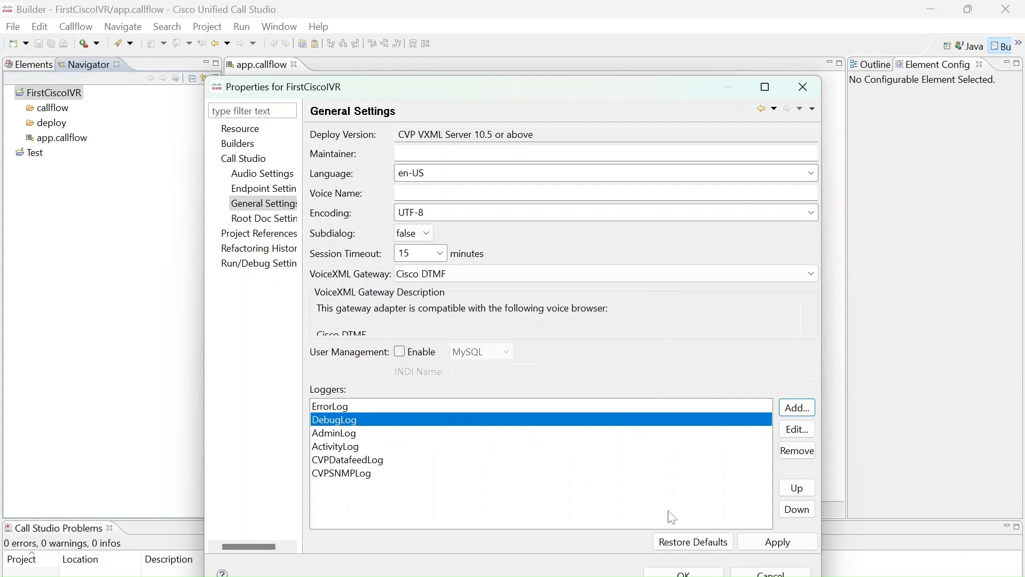
left_click(777, 546)
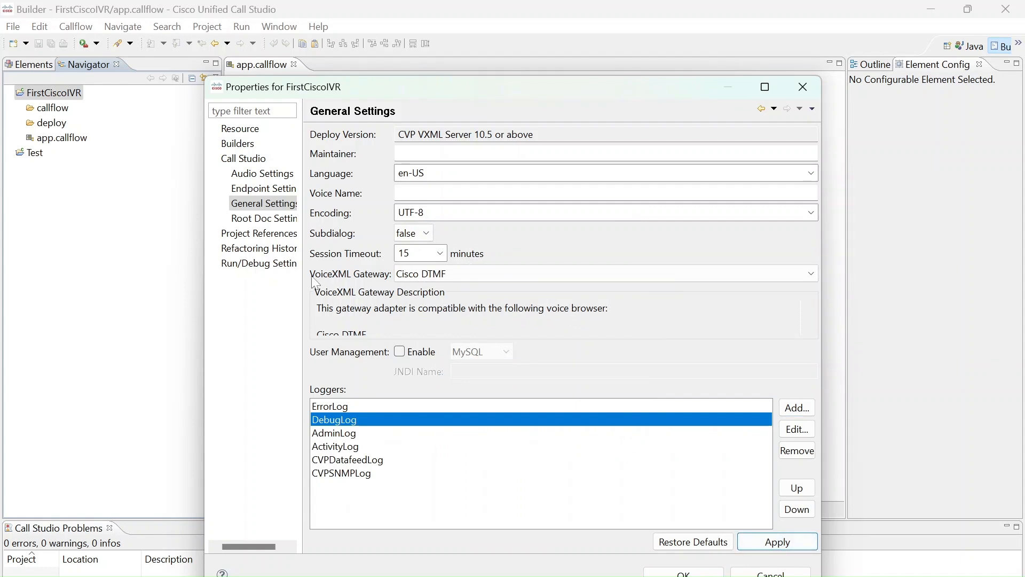
Review the Root Doc Settings, apply them as they are and close the project properties
left_click(290, 225)
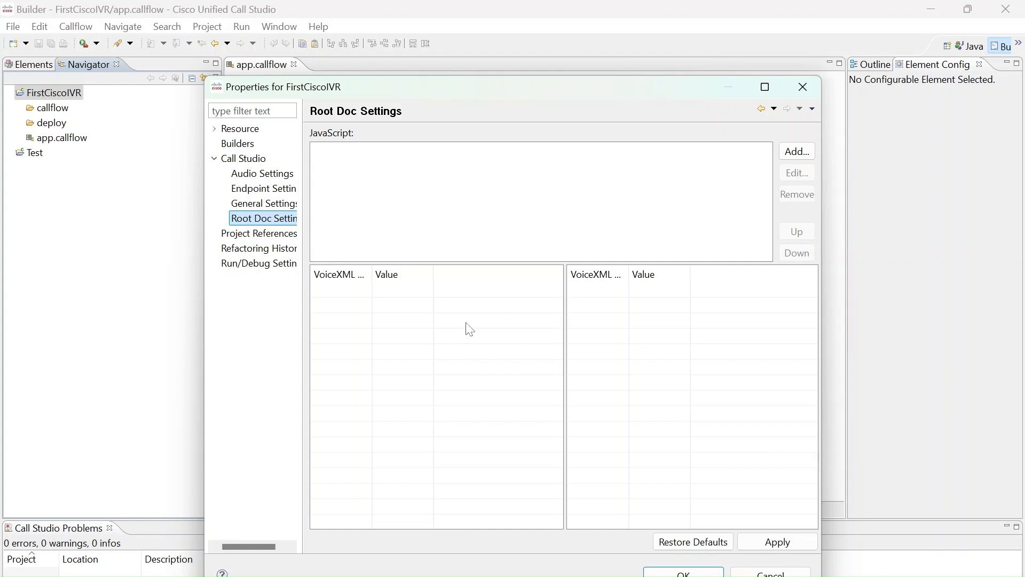
left_click(785, 542)
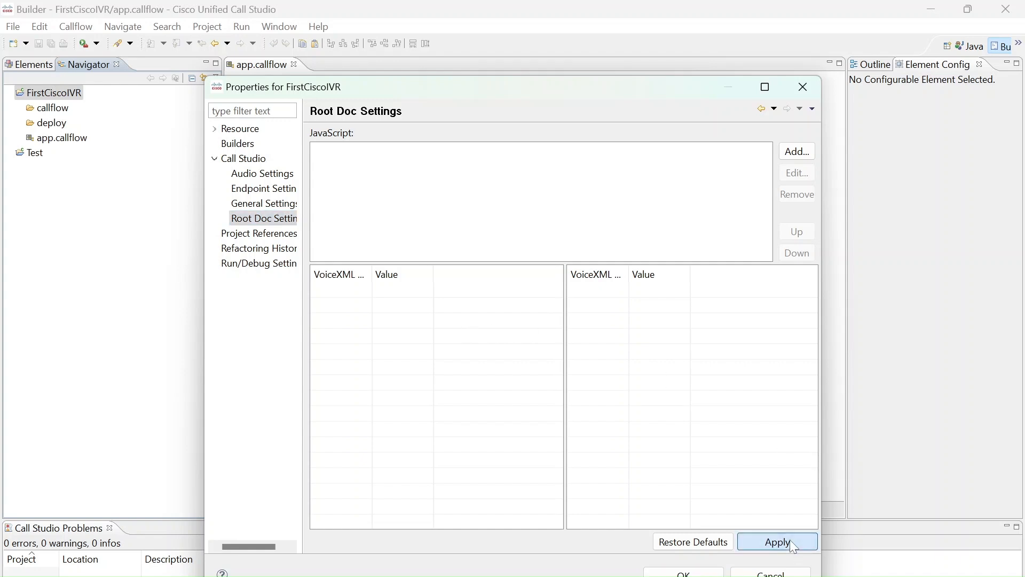
left_click(709, 573)
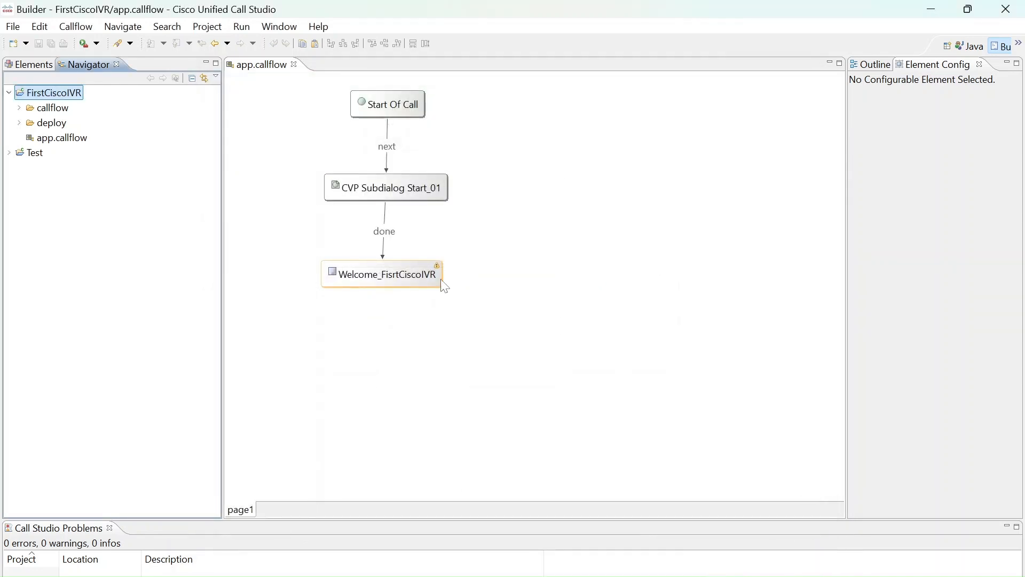
Widen the configuration of the Welcome_FisrtCiscoIVR element and open audio item 1 of its Initial audio group
left_click(440, 284)
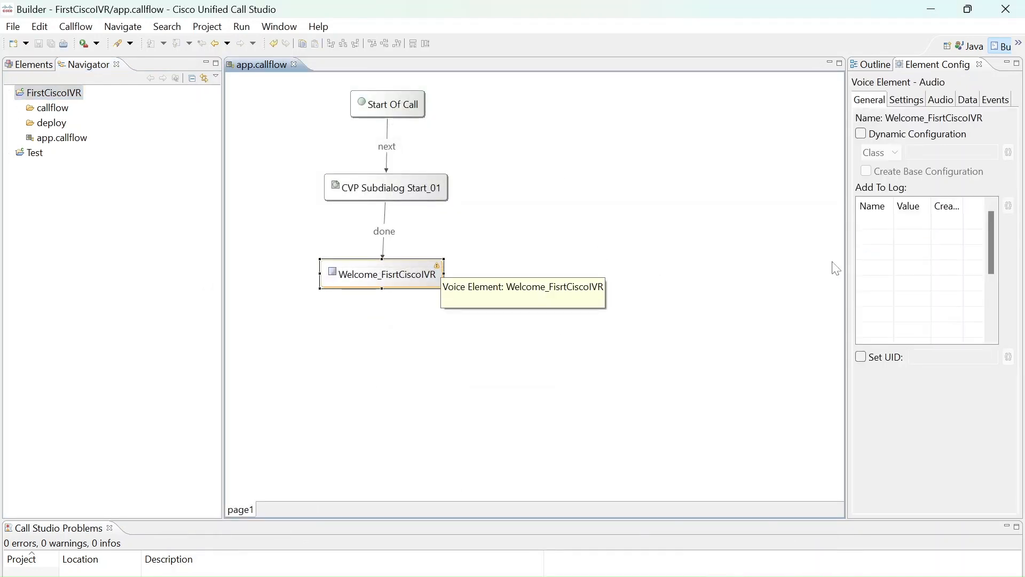
left_click_drag(846, 261, 657, 261)
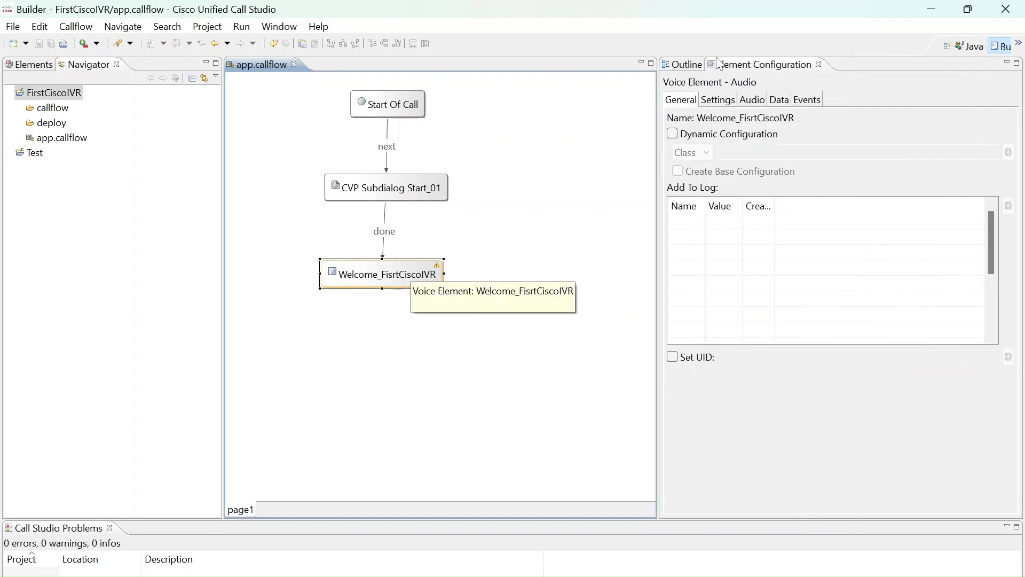
left_click(720, 103)
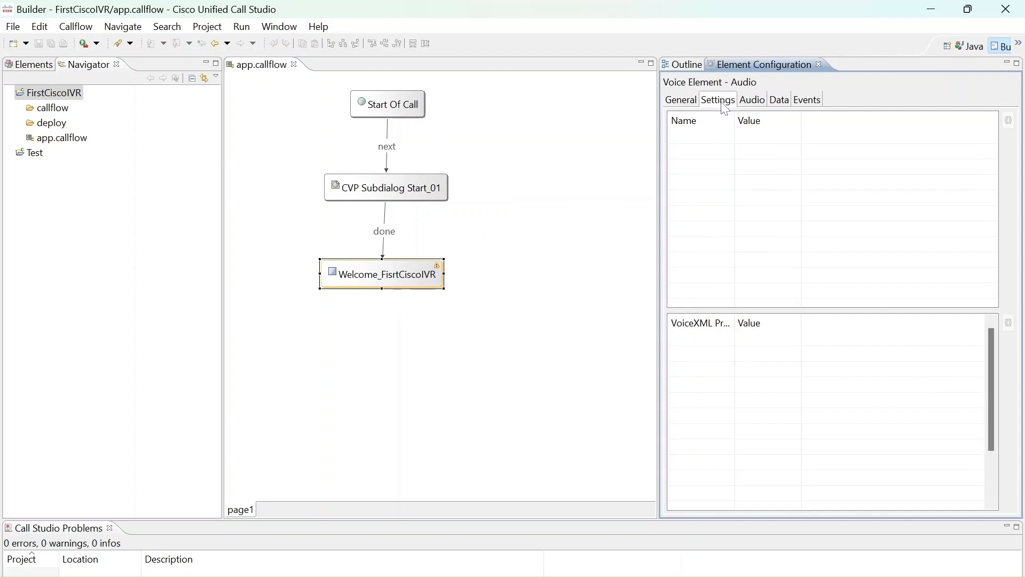
left_click(757, 105)
left_click(695, 116)
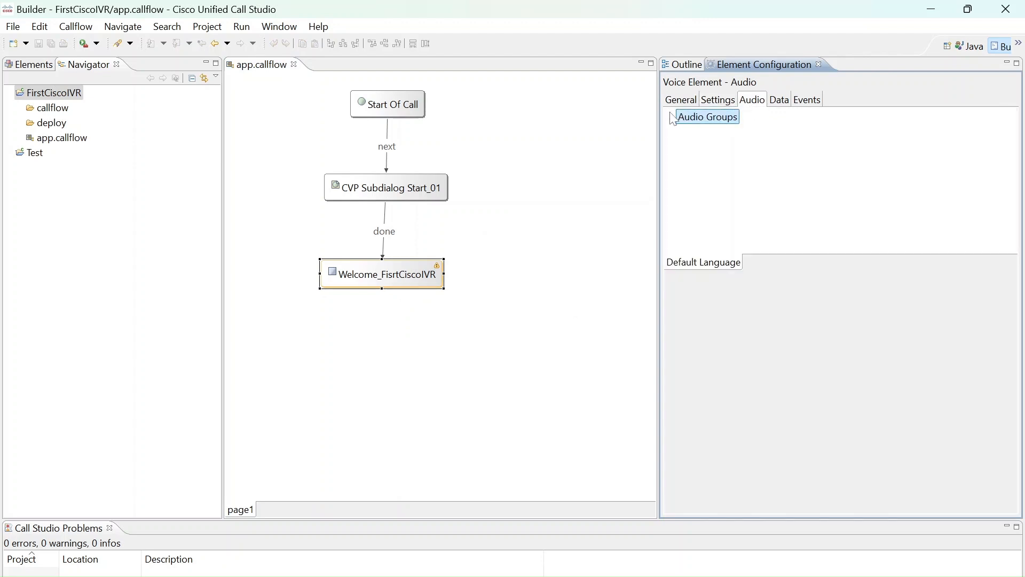
left_click(672, 117)
left_click(681, 132)
left_click(710, 148)
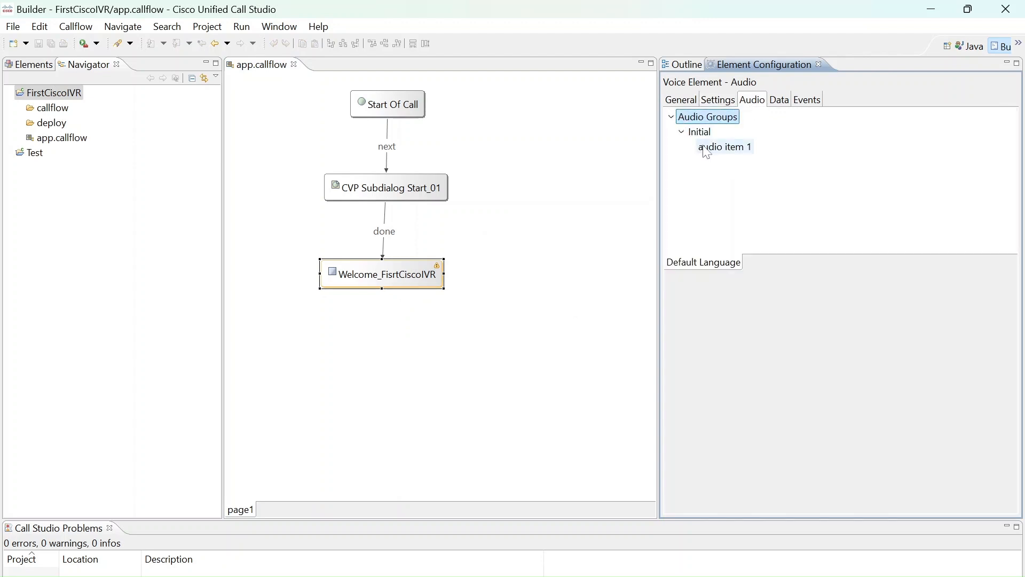
Set the URI of audio item 1 to welcome.wav with Use Default Audio Path enabled
left_click(710, 323)
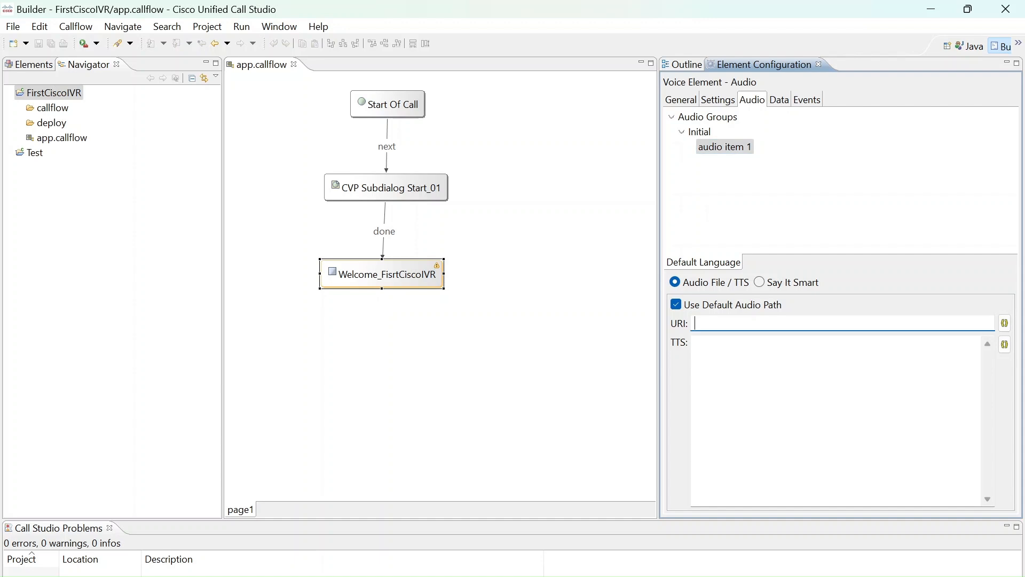
left_click(680, 307)
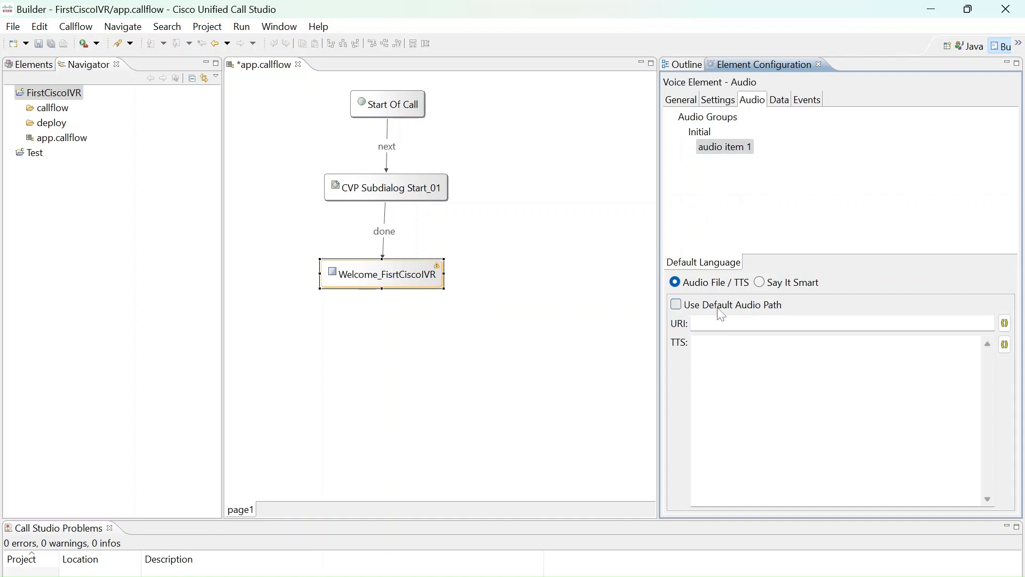
left_click(721, 324)
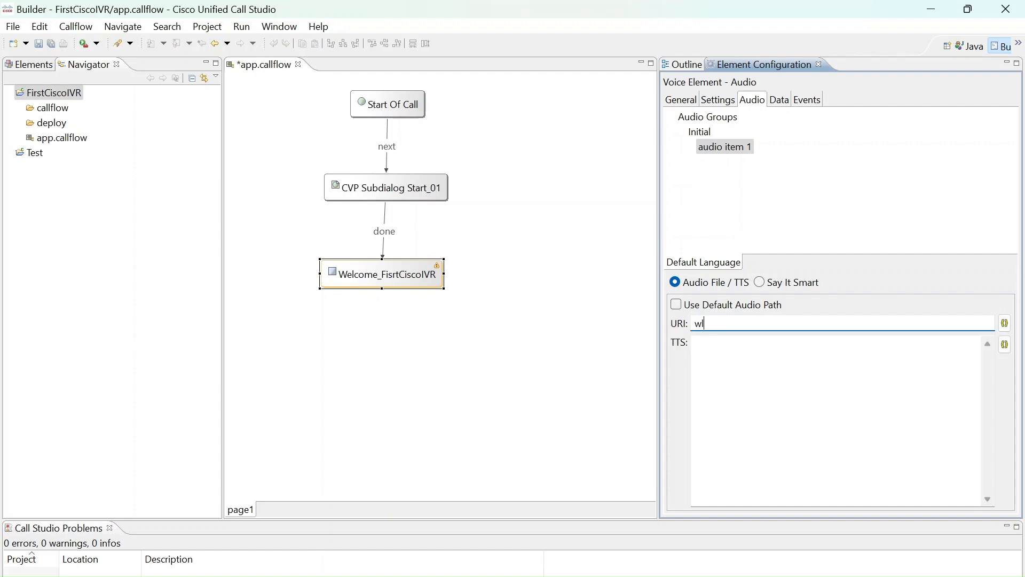
type("welcome.wav")
key("shift+Left")
key("shift+Left")
key("shift+Left")
key("shift+Left")
key("shift+Left")
key("shift+Left")
key("shift+Left")
key("shift+Left")
key("shift+Left")
key("shift+Left")
key("shift+Left")
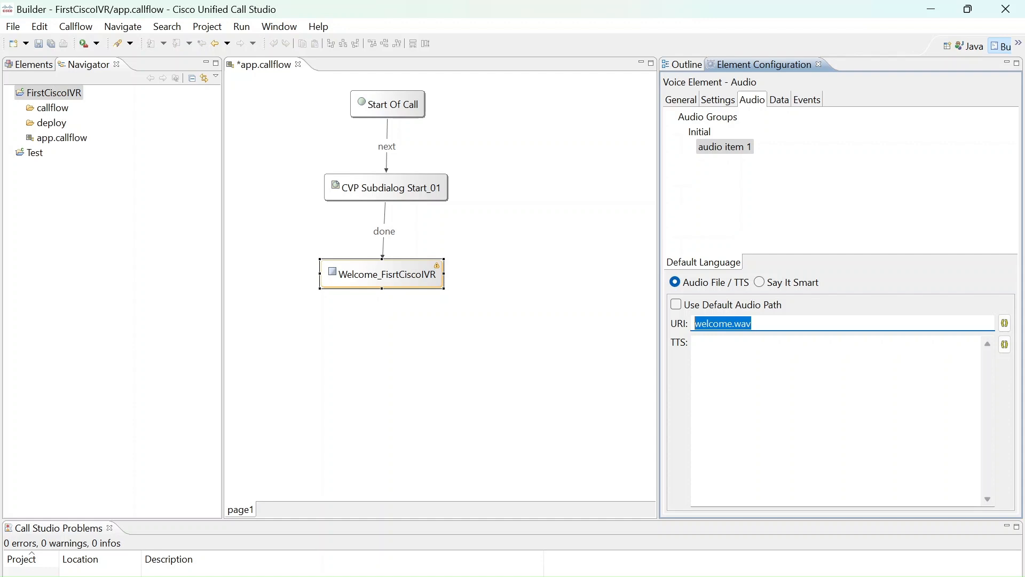
key("End")
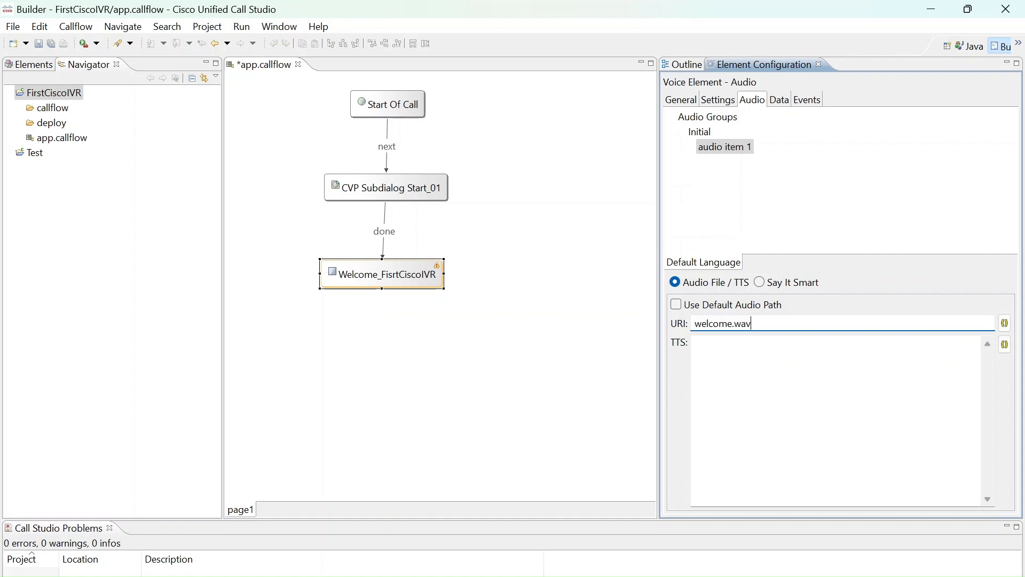
left_click(677, 305)
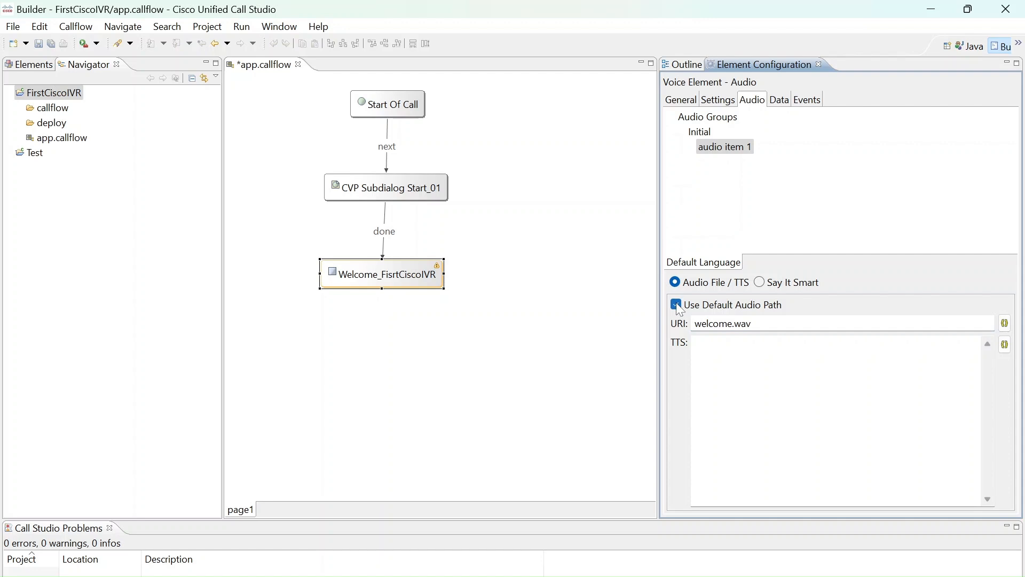
Check the Default Audio Path URI in the Audio Settings of FirstCiscoIVR's properties, apply the settings as they are and close the properties
right_click(71, 97)
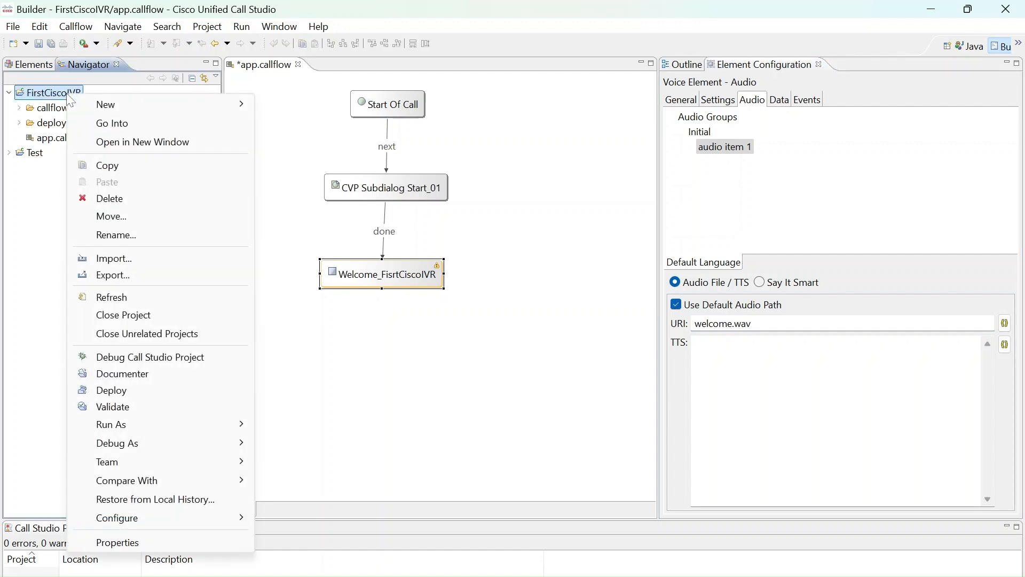
left_click(118, 542)
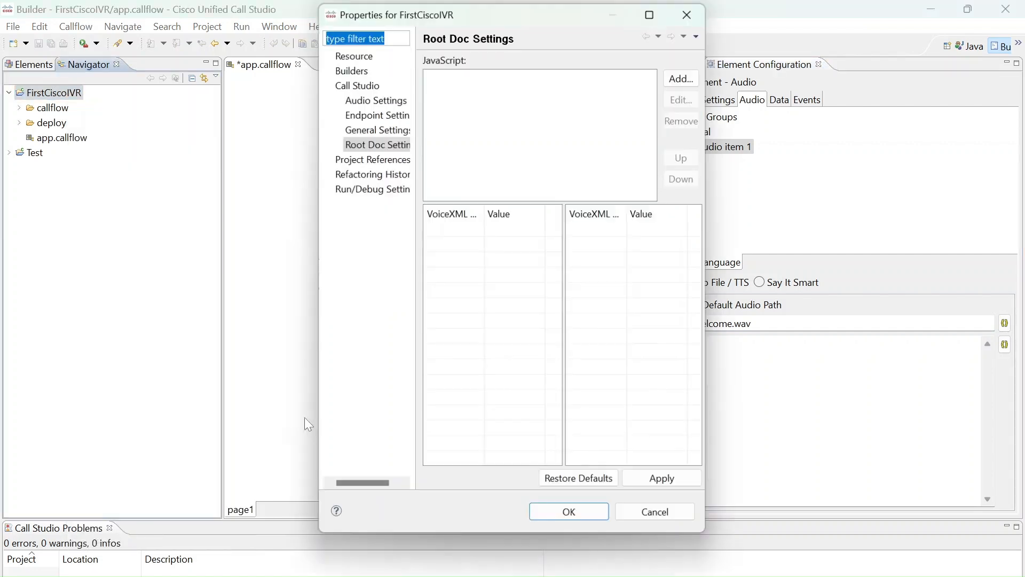
left_click(389, 115)
left_click(393, 103)
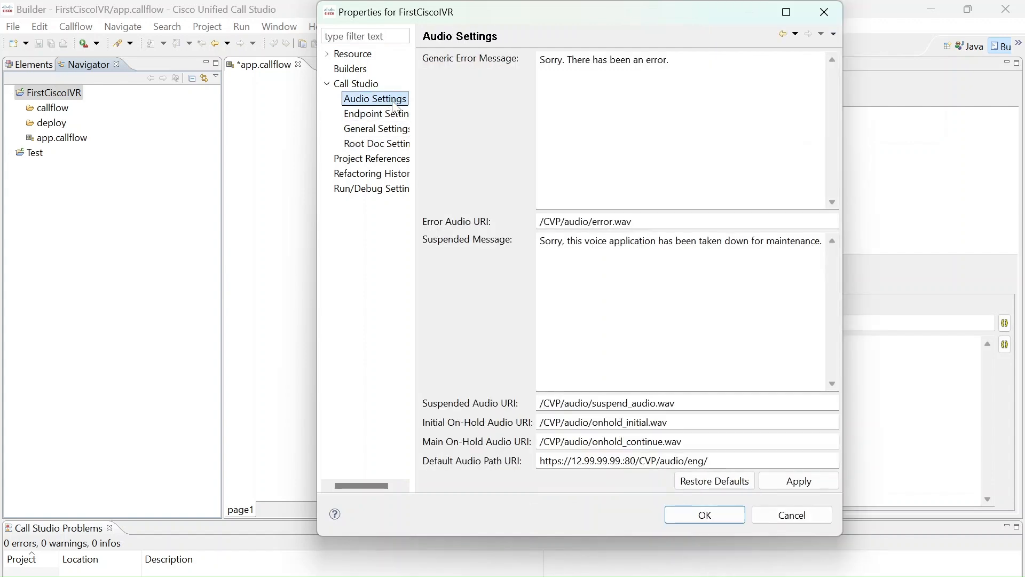
left_click(708, 460)
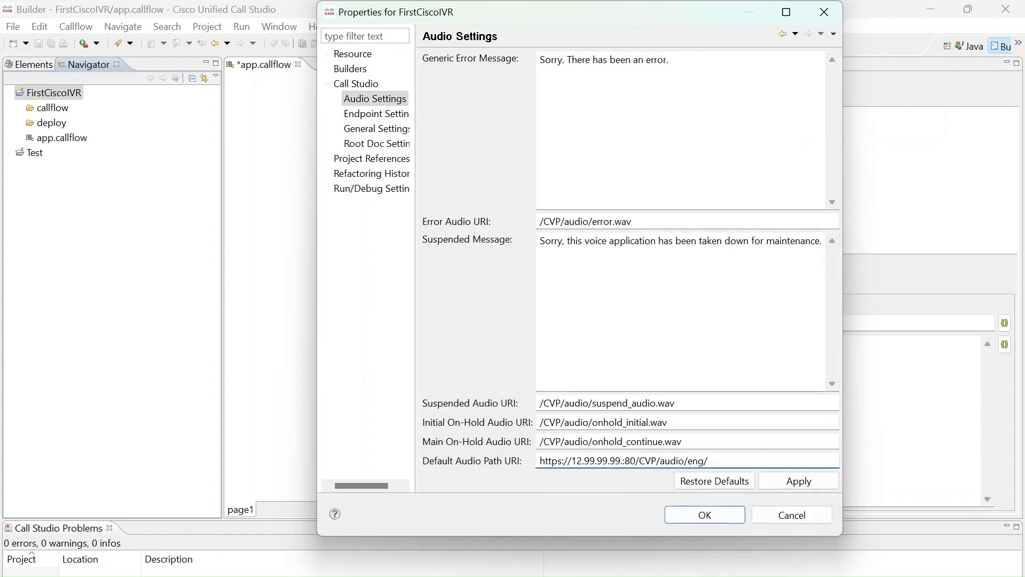
left_click(811, 482)
left_click(805, 518)
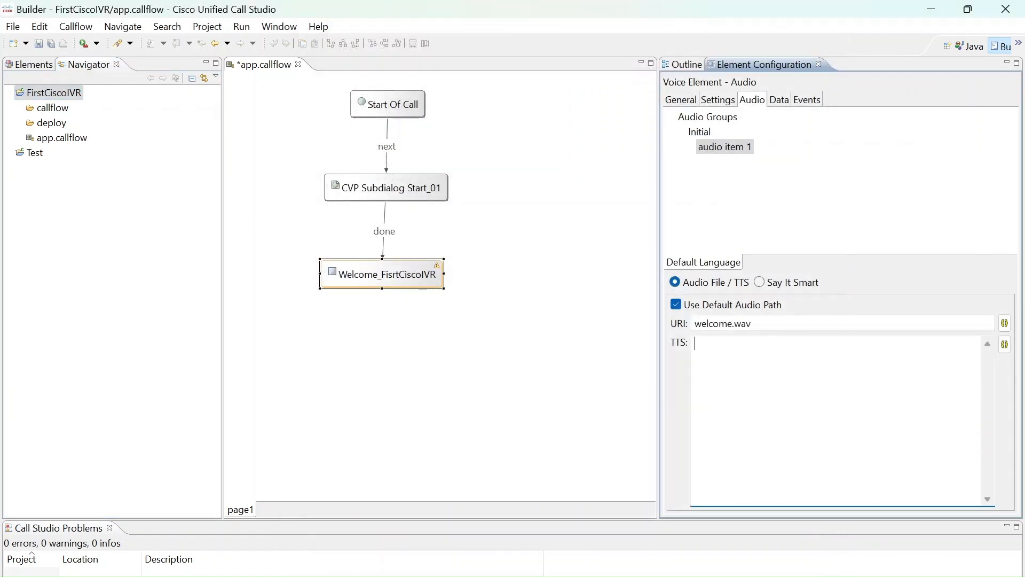
Enter "Welcome to the Cisco first IVR" as the TTS text of audio item 1 and save the callflow
type("Welcom")
type("e to the Cisco first ")
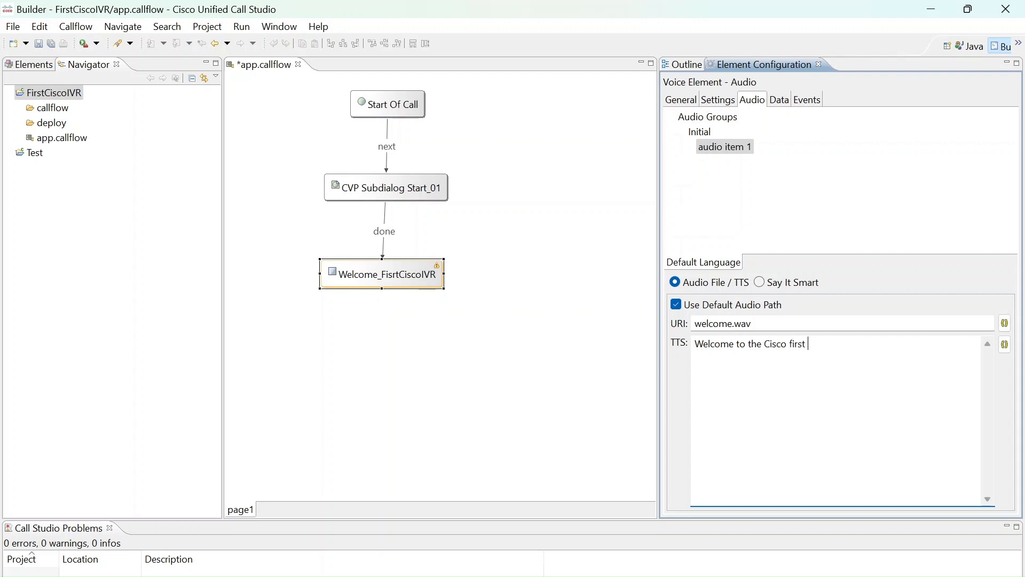
type("IVR")
key("ctrl+s")
Shift the CVP Subdialog Start_01 element slightly up and to the right, and save the callflow
left_click(16, 27)
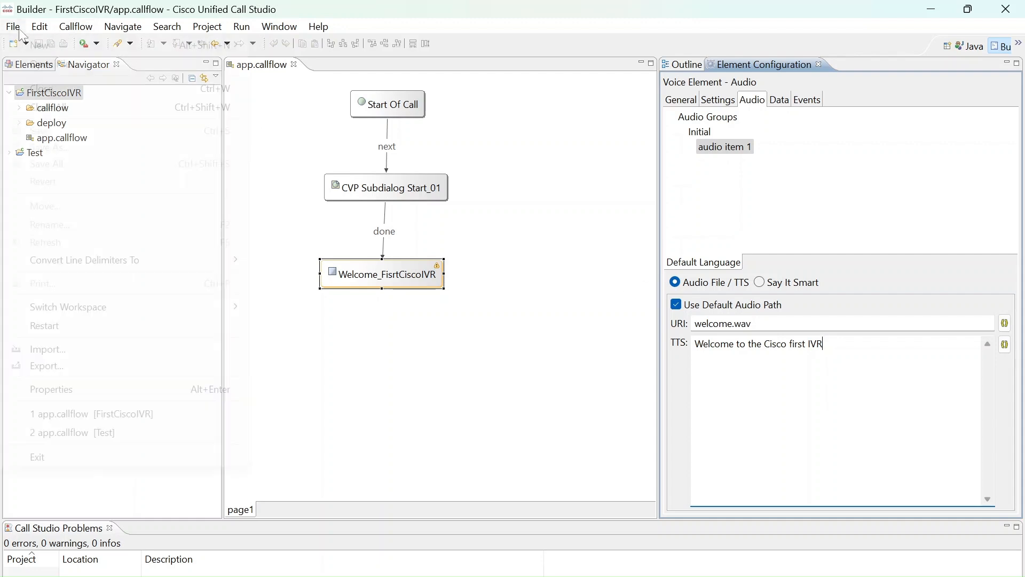
mouse_move(45, 29)
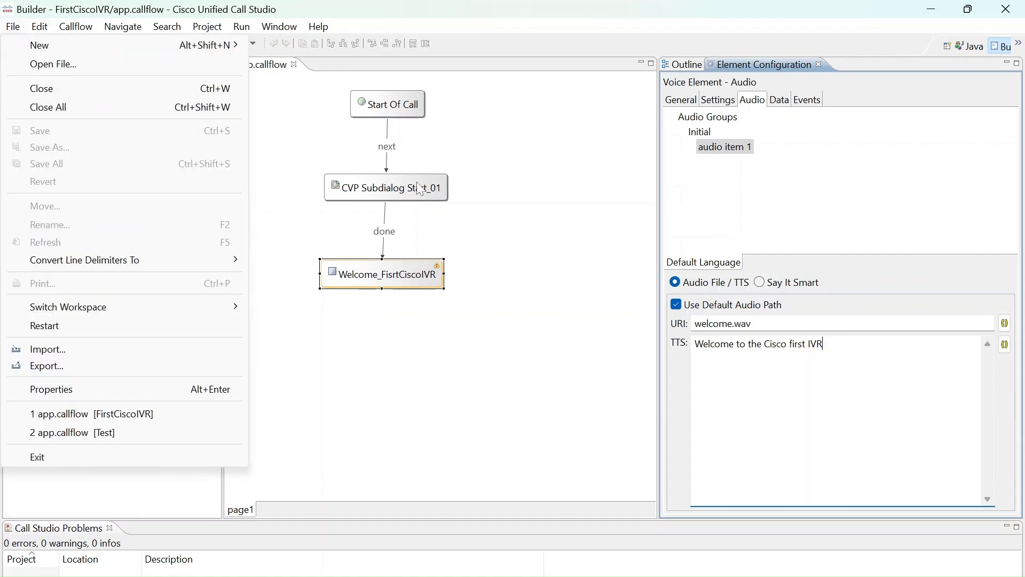
left_click(427, 198)
left_click_drag(429, 192, 464, 181)
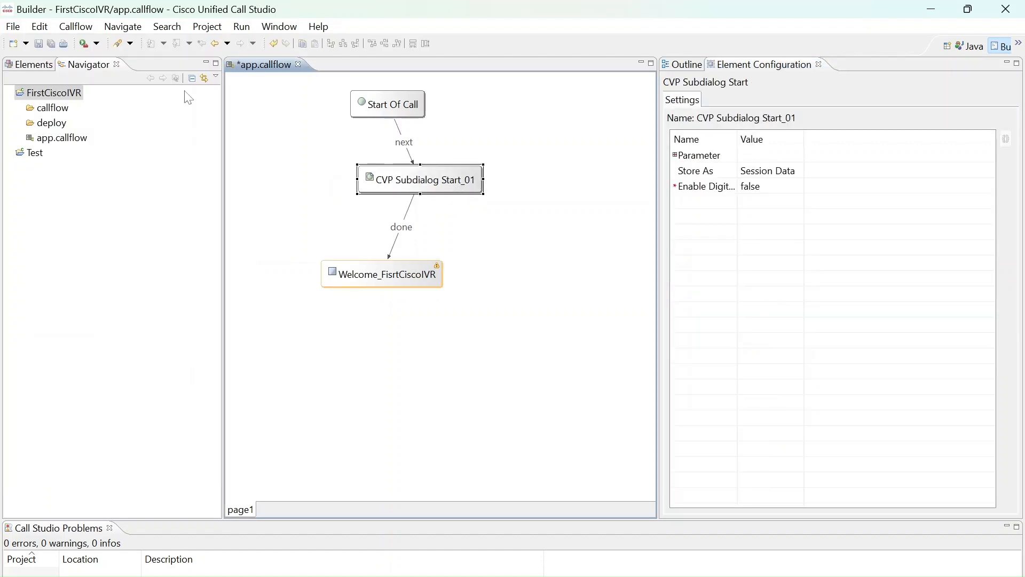
left_click(12, 28)
left_click(13, 29)
left_click(13, 29)
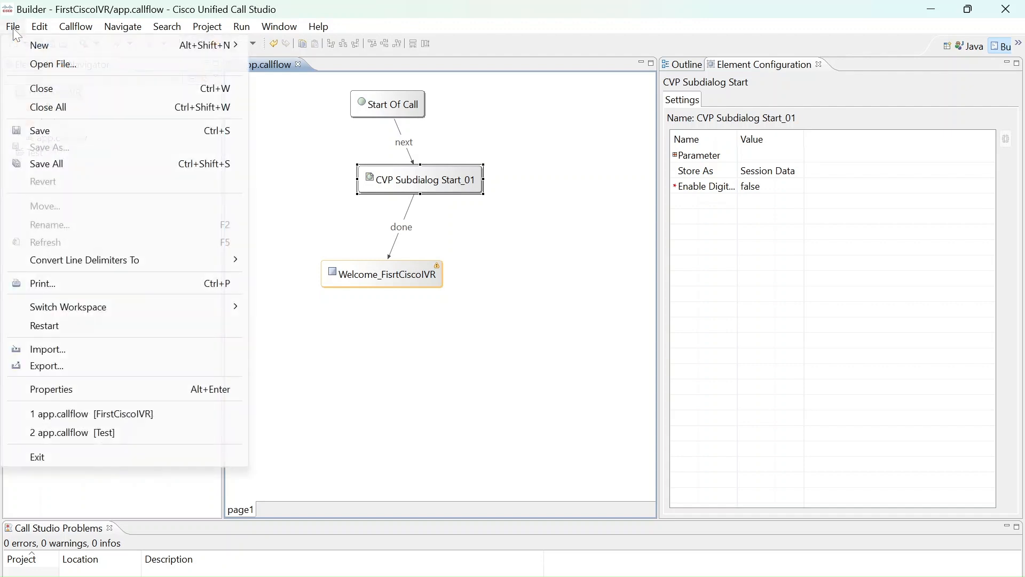
left_click(42, 130)
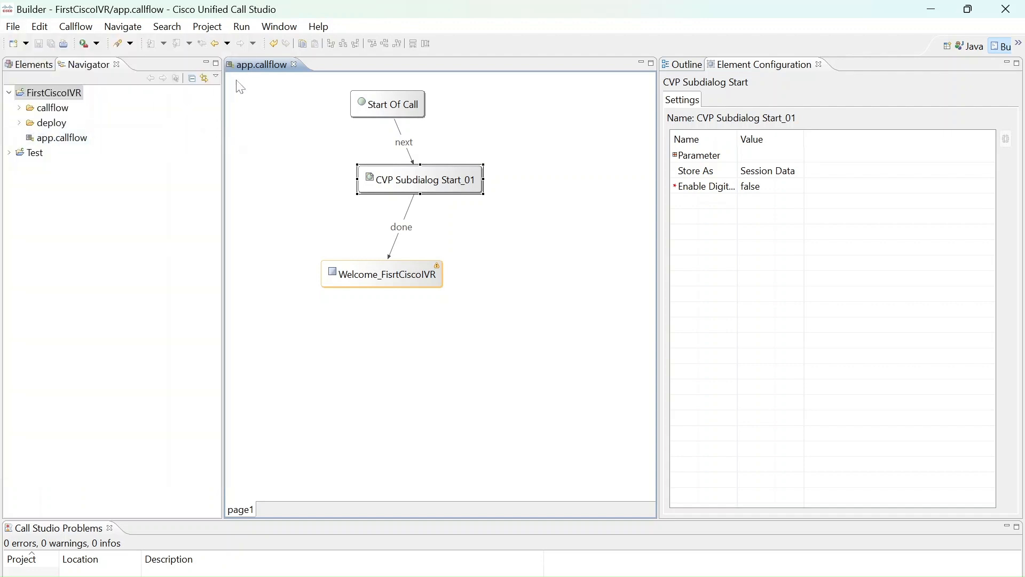
Look through the Settings, General and Data configuration of the Welcome_FisrtCiscoIVR element
left_click(428, 277)
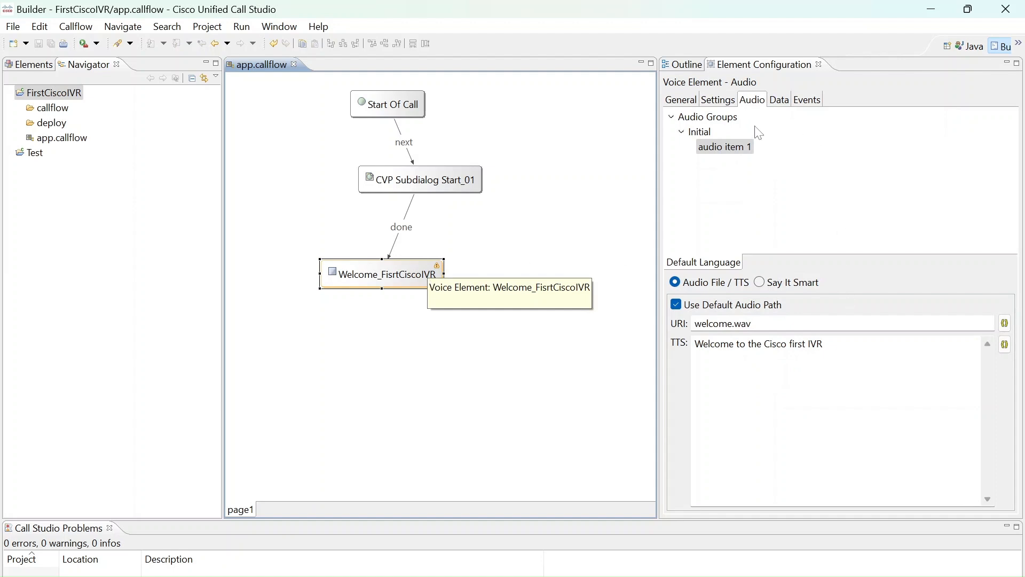
left_click(719, 100)
left_click(681, 100)
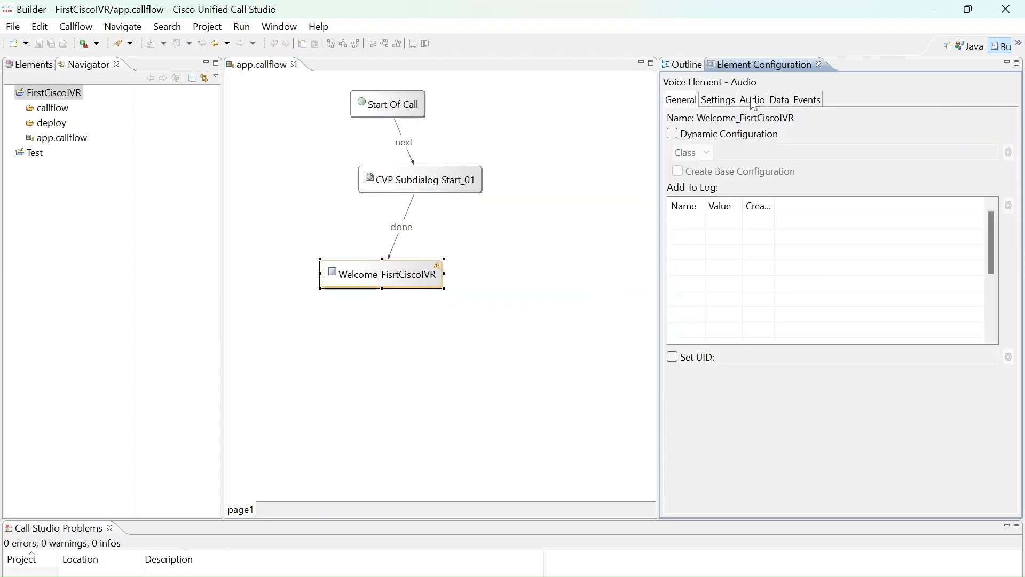
left_click(779, 102)
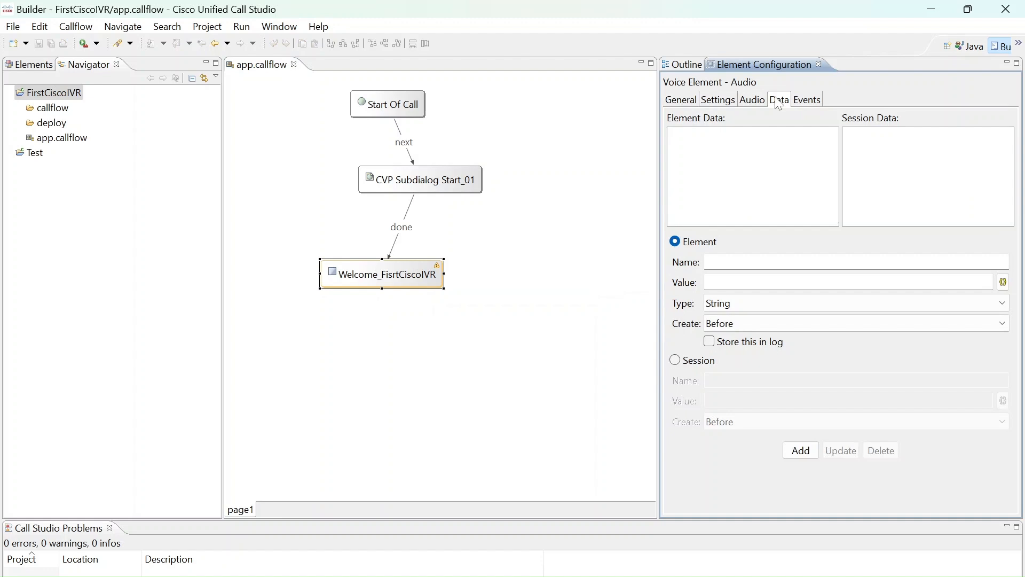
Realign CVP Subdialog Start_01 above Welcome_FisrtCiscoIVR, save the callflow and display the Welcome element's audio configuration
left_click_drag(383, 196, 348, 206)
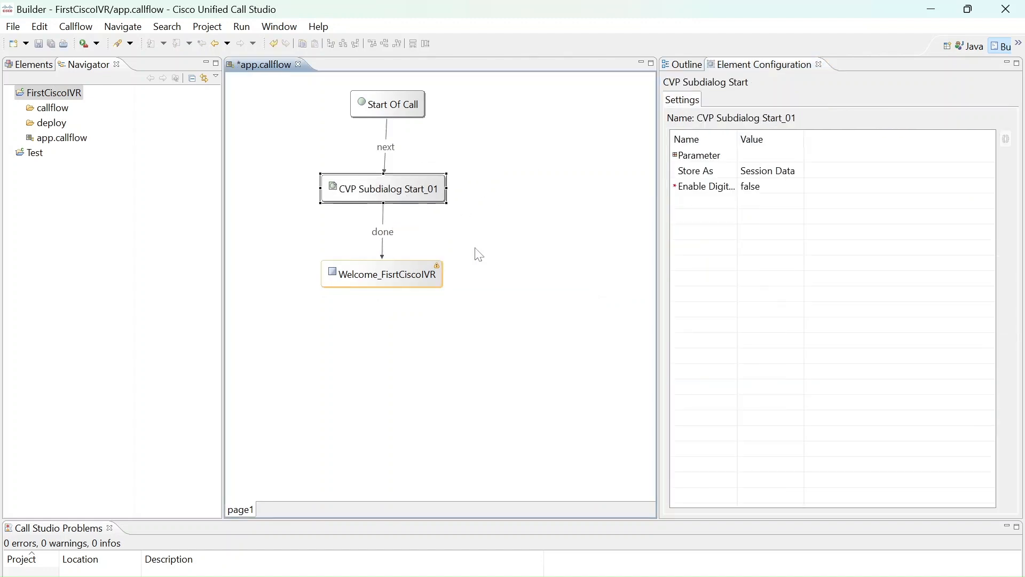
key("ctrl+s")
left_click(434, 275)
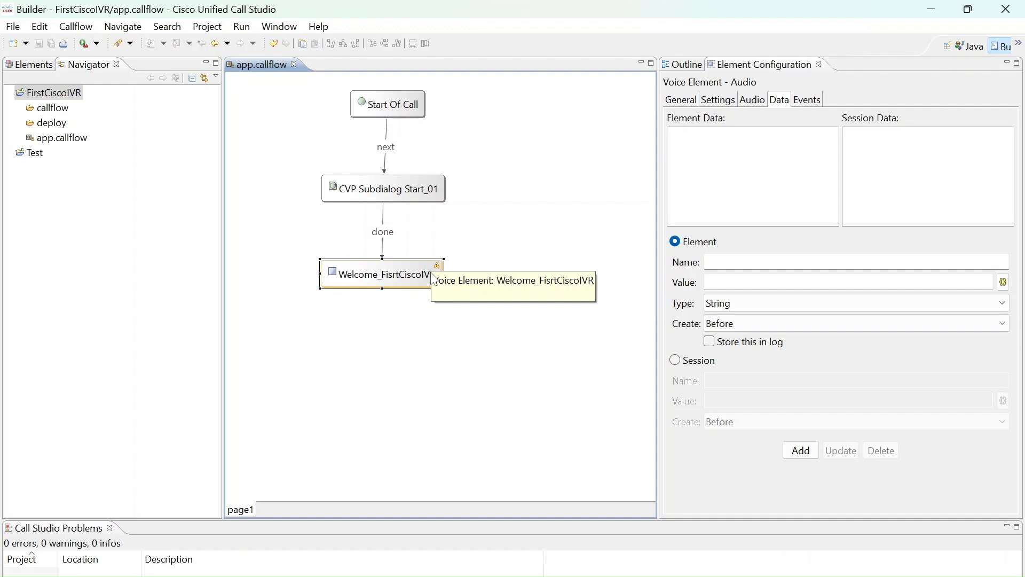
left_click(753, 102)
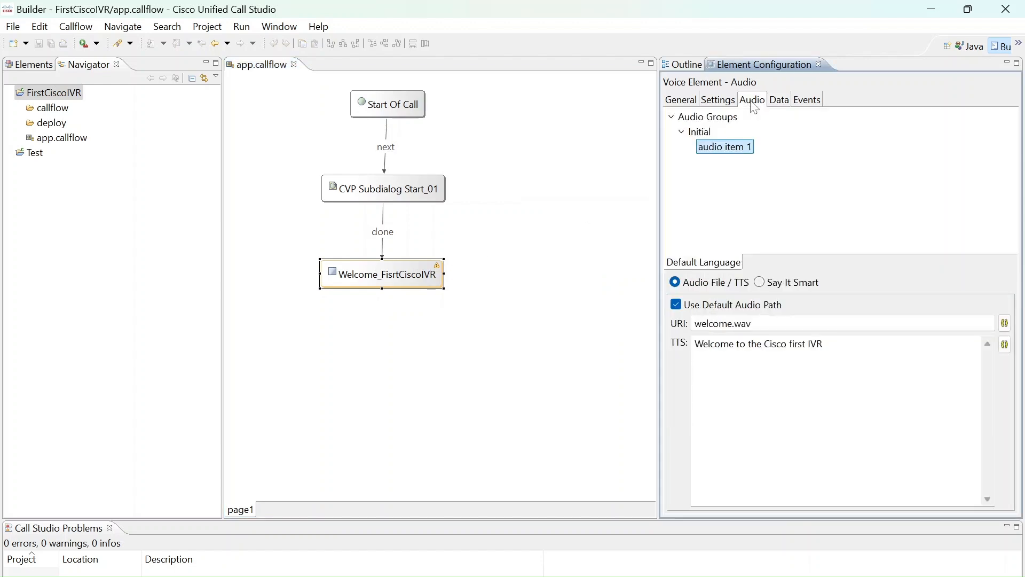
Add a Cisco CVP Subdialog Return element below Welcome_FisrtCiscoIVR in the callflow
left_click(33, 65)
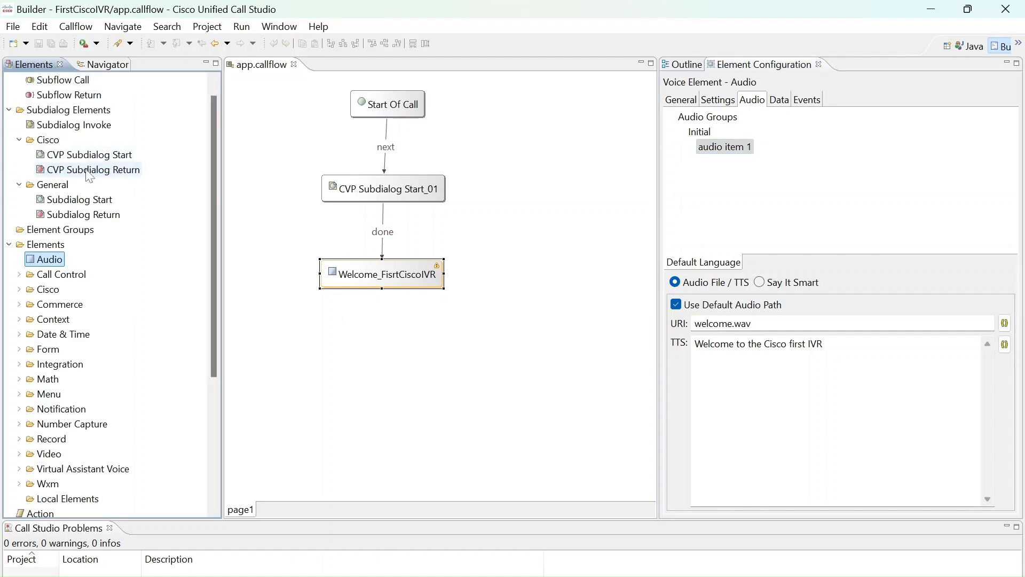
left_click_drag(90, 176, 340, 370)
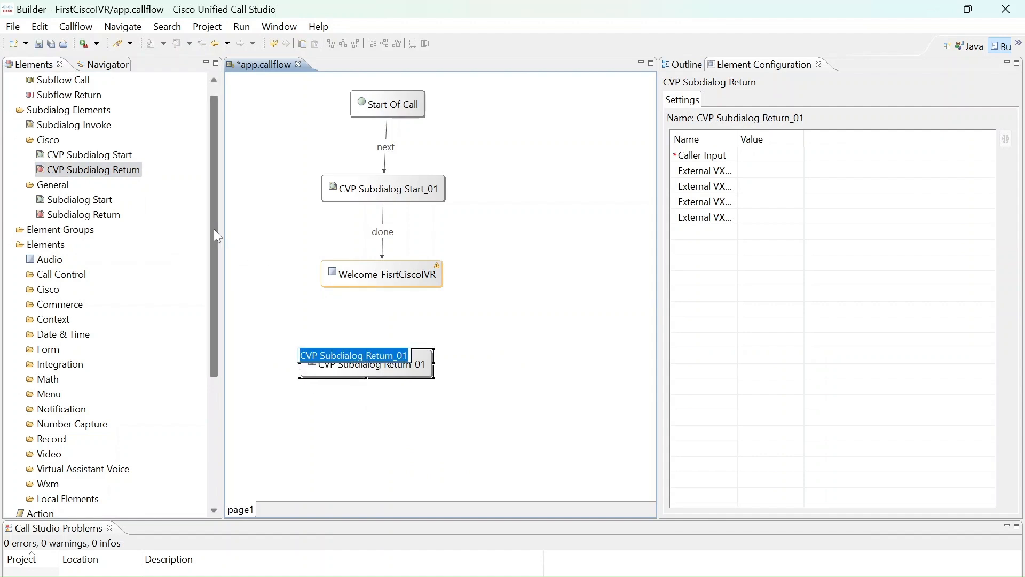
Add a Hang Up element beside CVP Subdialog Return_01 and adjust its position slightly
scroll(214, 229, "down", 5)
left_click_drag(43, 499, 494, 371)
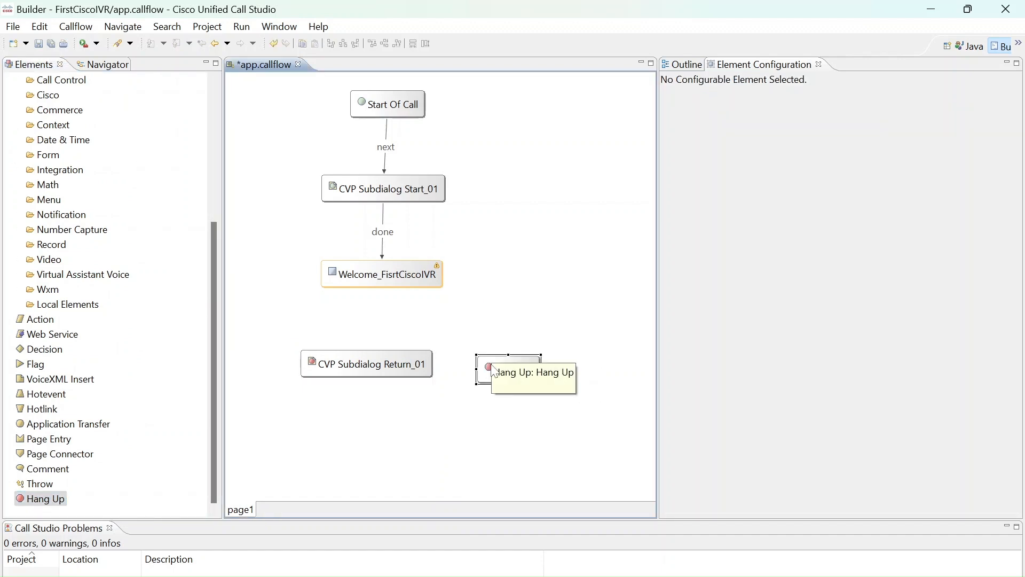
left_click(393, 368)
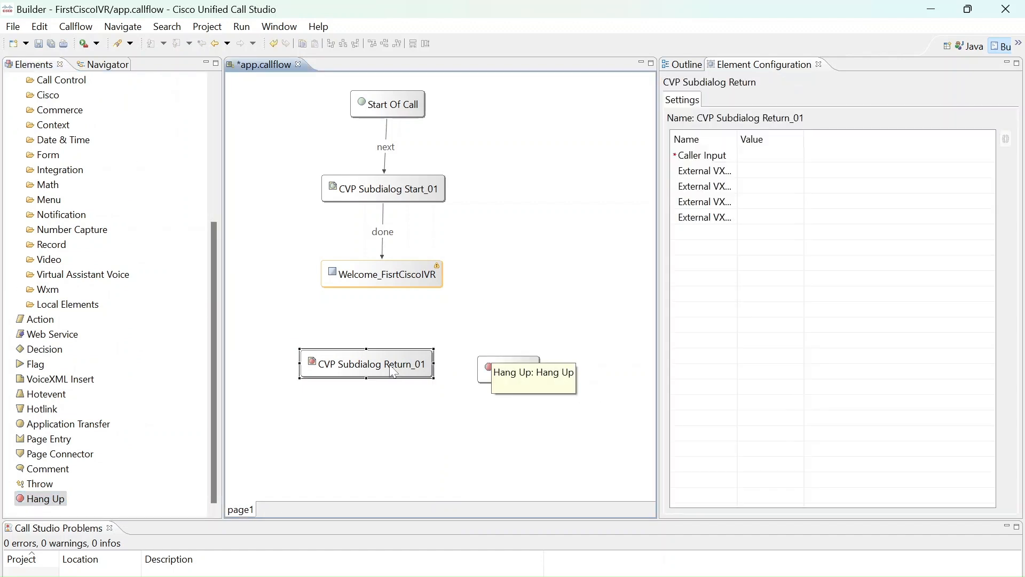
left_click(524, 365)
left_click_drag(523, 363, 516, 348)
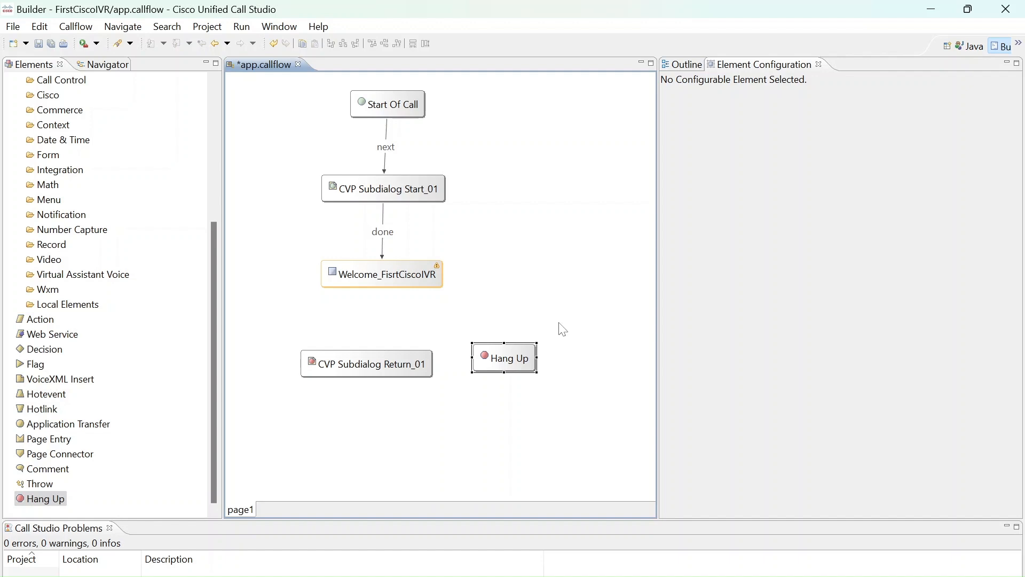
left_click(402, 374)
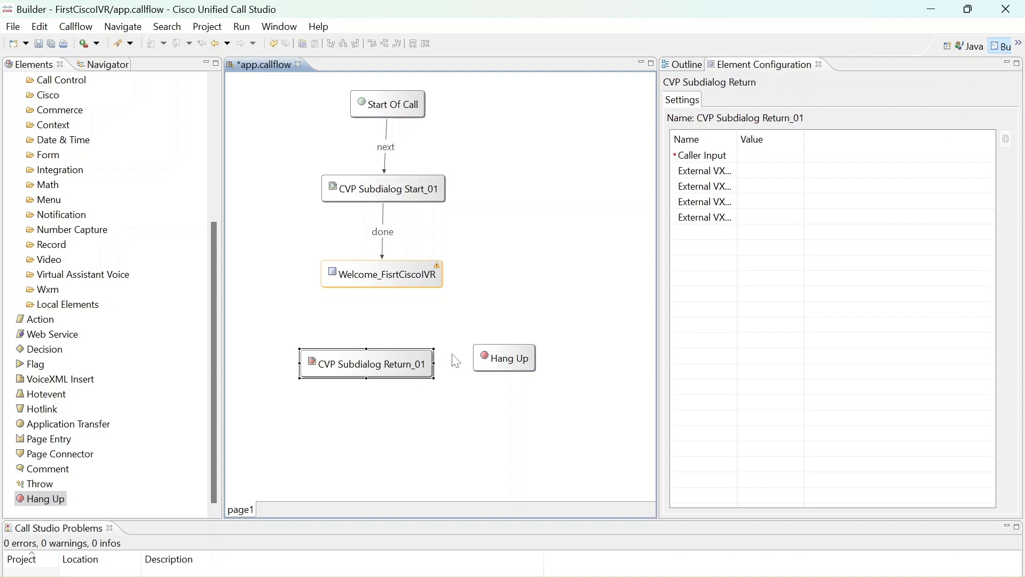
Connect the done exit state of Welcome_FisrtCiscoIVR to CVP Subdialog Return_01
left_click(437, 279)
right_click(438, 281)
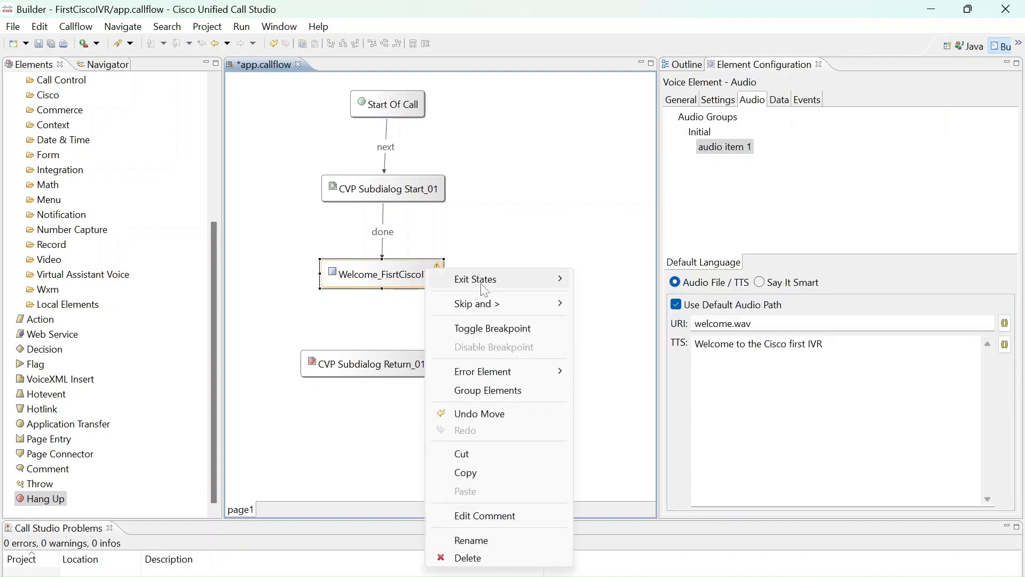
mouse_move(488, 279)
left_click(594, 277)
left_click(427, 377)
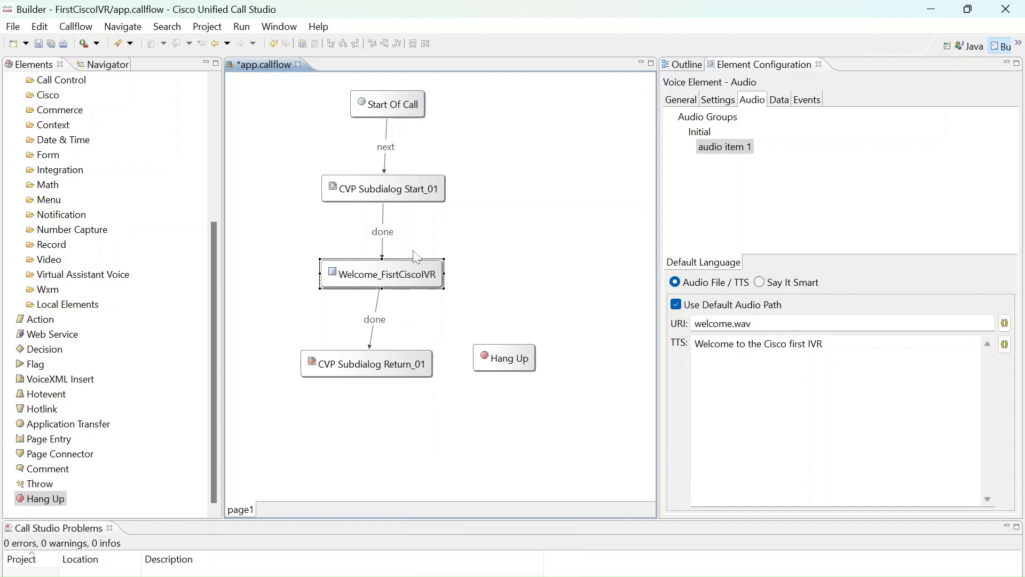
left_click(378, 370)
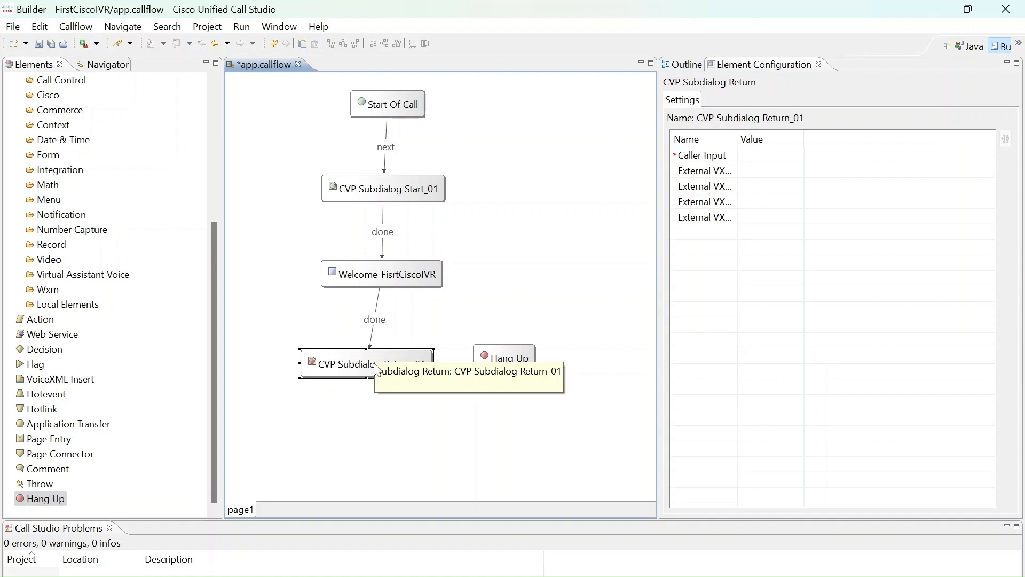
Delete the Hang Up element from the callflow and save it
left_click(513, 359)
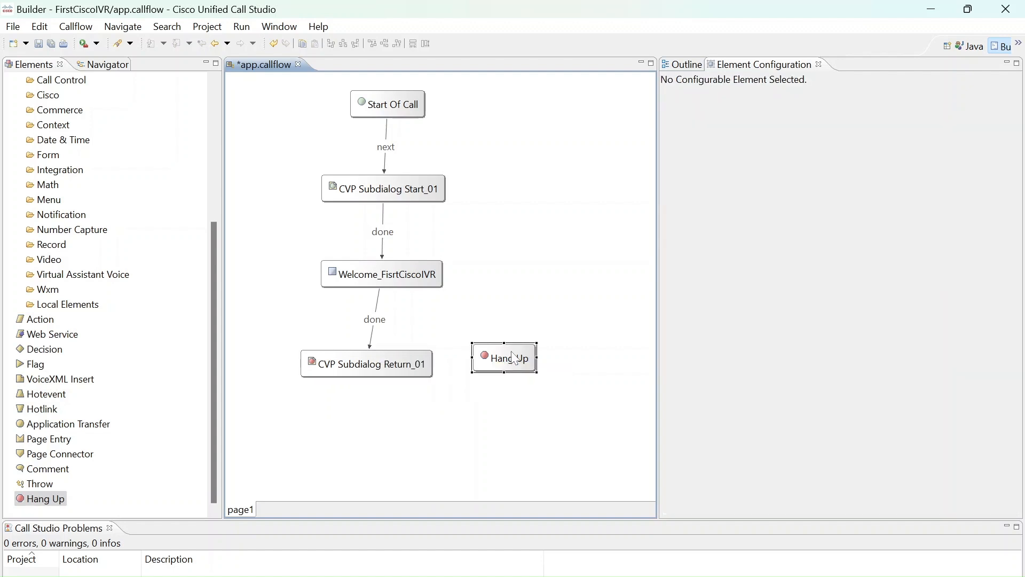
key("Delete")
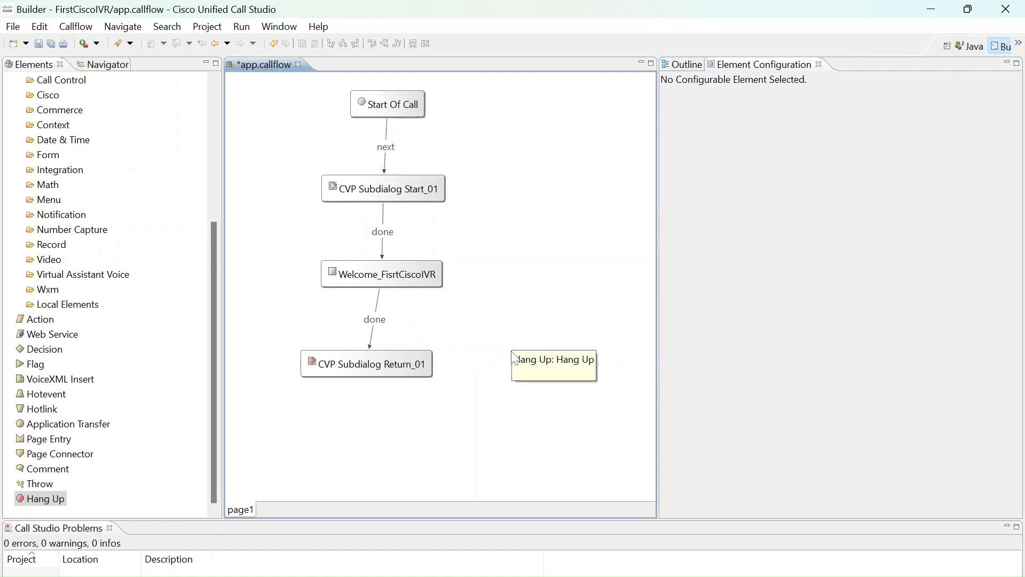
key("ctrl+s")
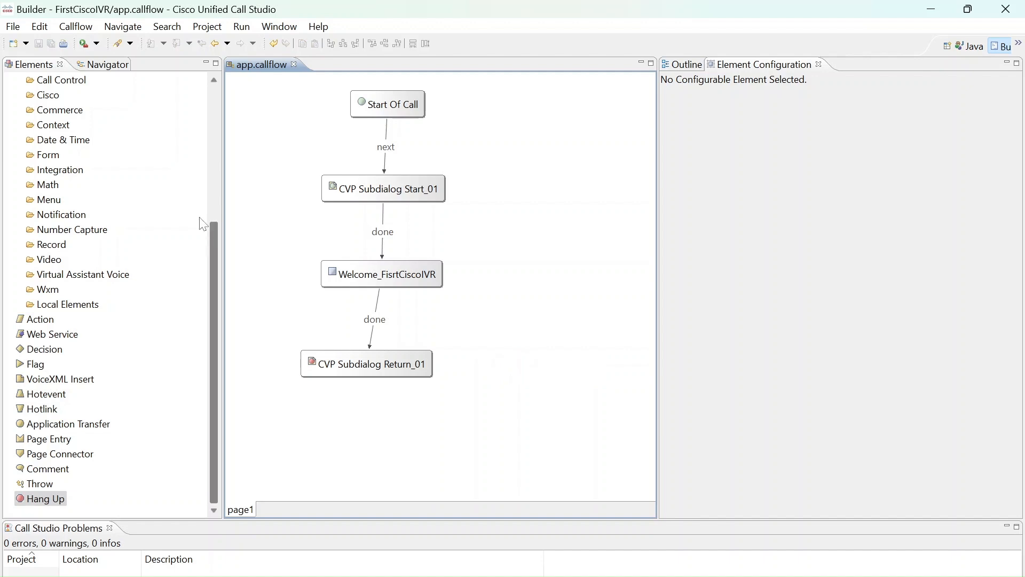
Validate the FirstCiscoIVR project, dismiss the validation message and enlarge the Call Studio Problems view to read the details
left_click(104, 64)
left_click(40, 64)
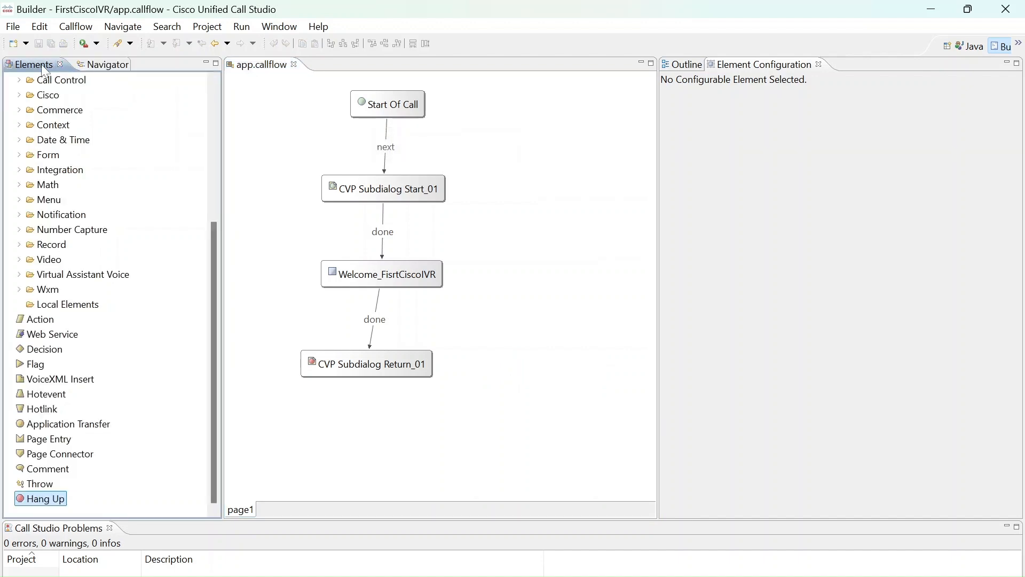
left_click(101, 66)
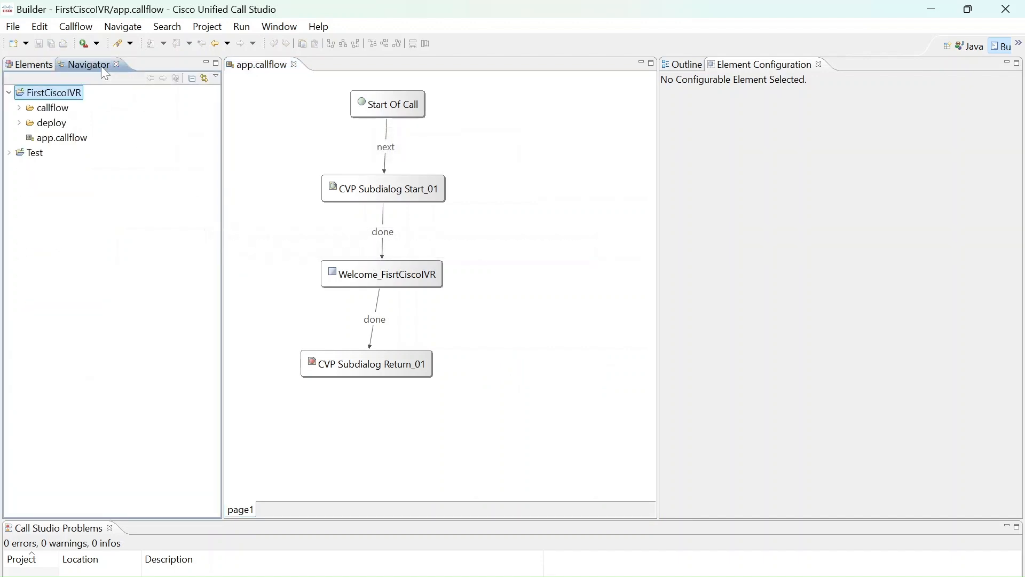
left_click(78, 93)
right_click(78, 94)
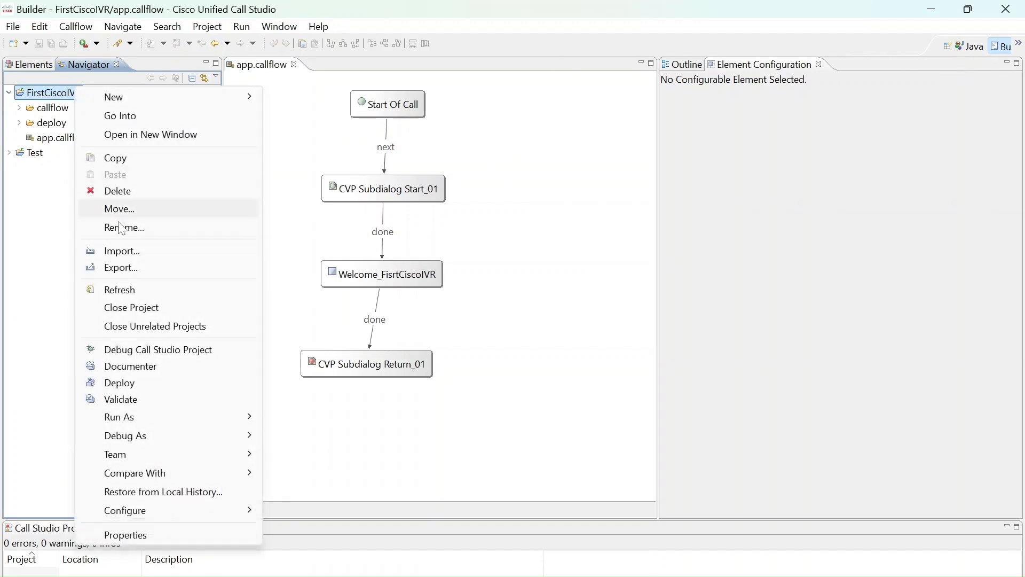
left_click(127, 400)
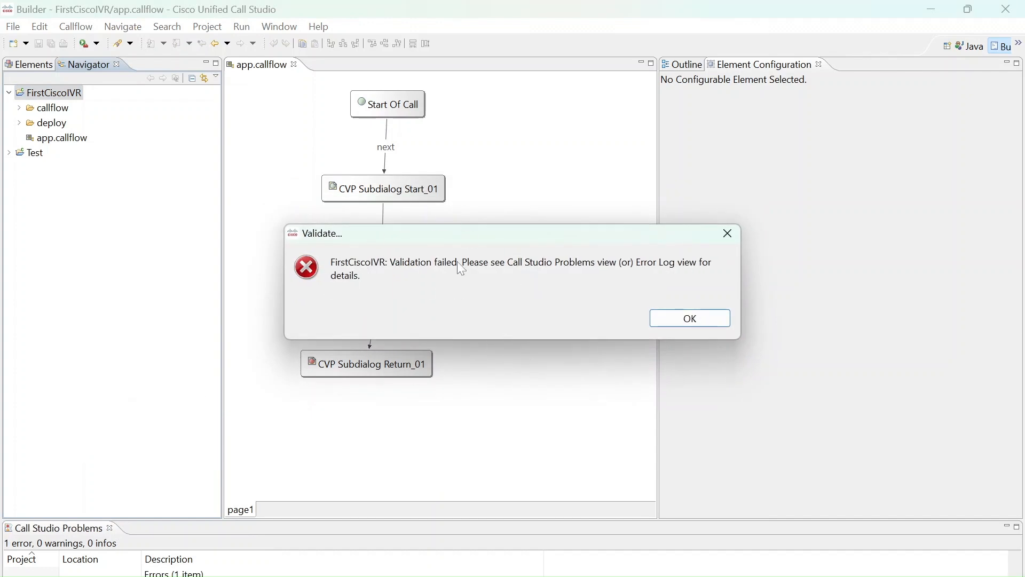
left_click(719, 322)
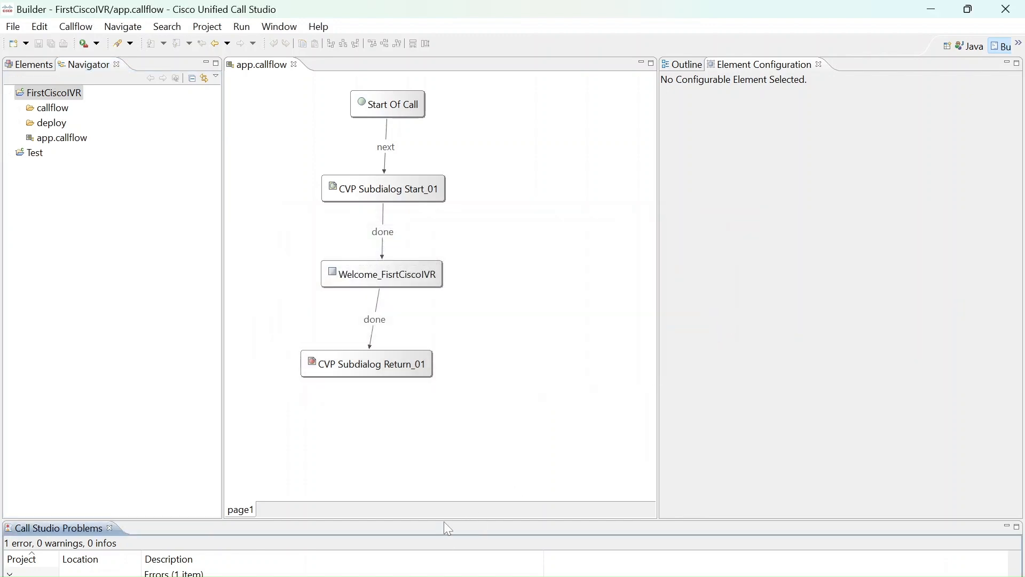
left_click_drag(445, 519, 496, 402)
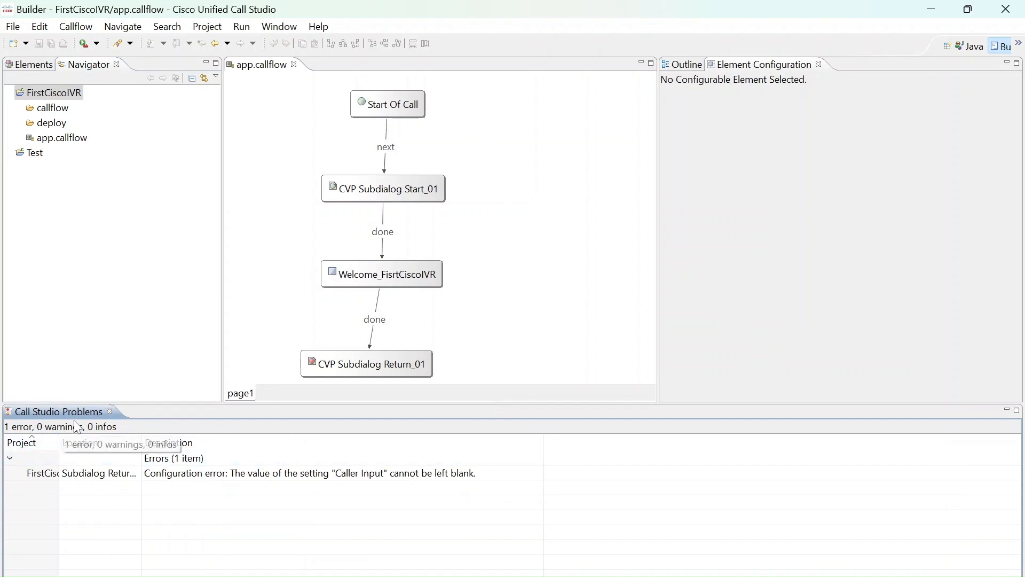
Resolve the reported configuration error by setting the Caller Input value of CVP Subdialog Return_01 to D
left_click(256, 477)
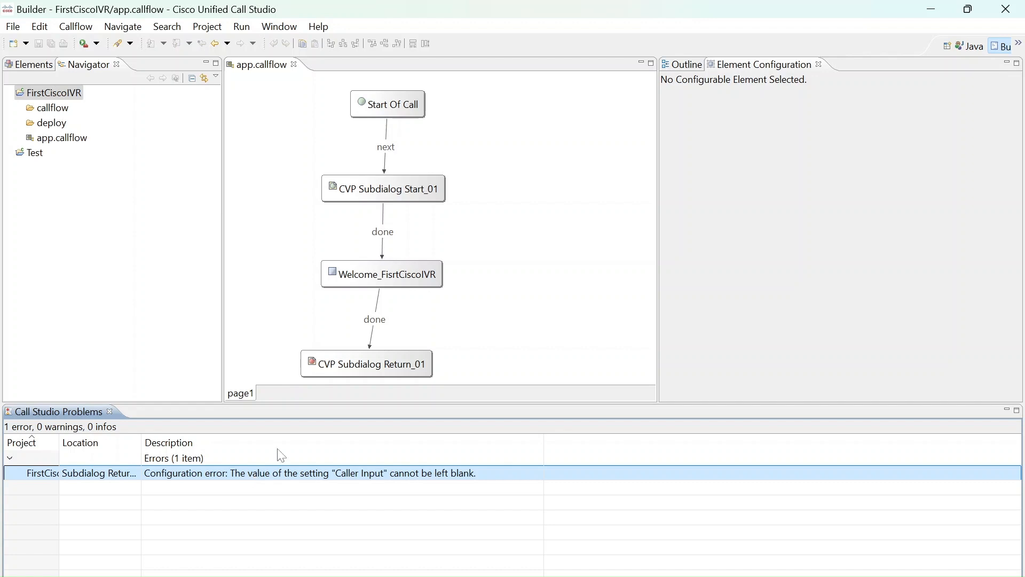
left_click(384, 363)
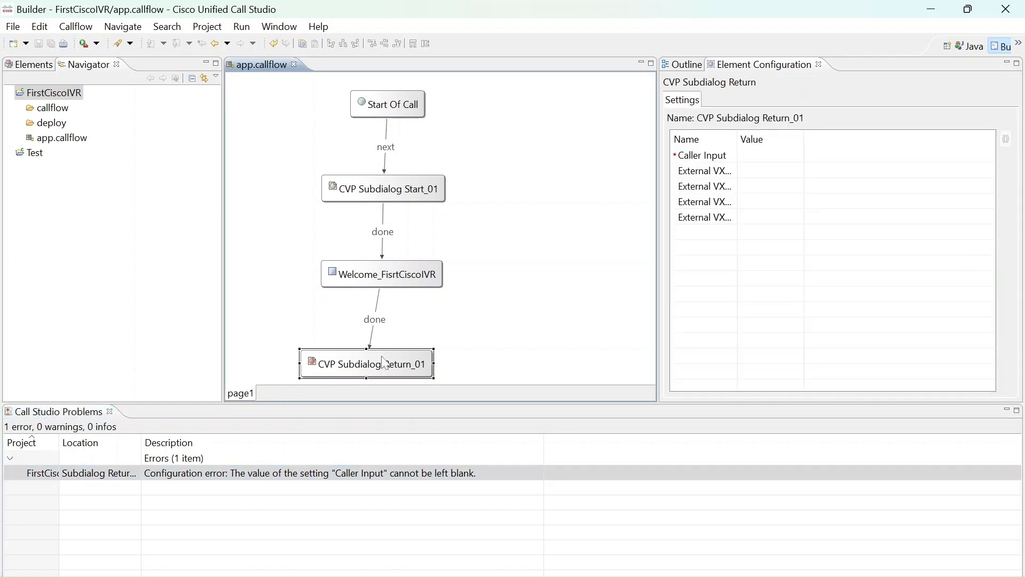
left_click(763, 159)
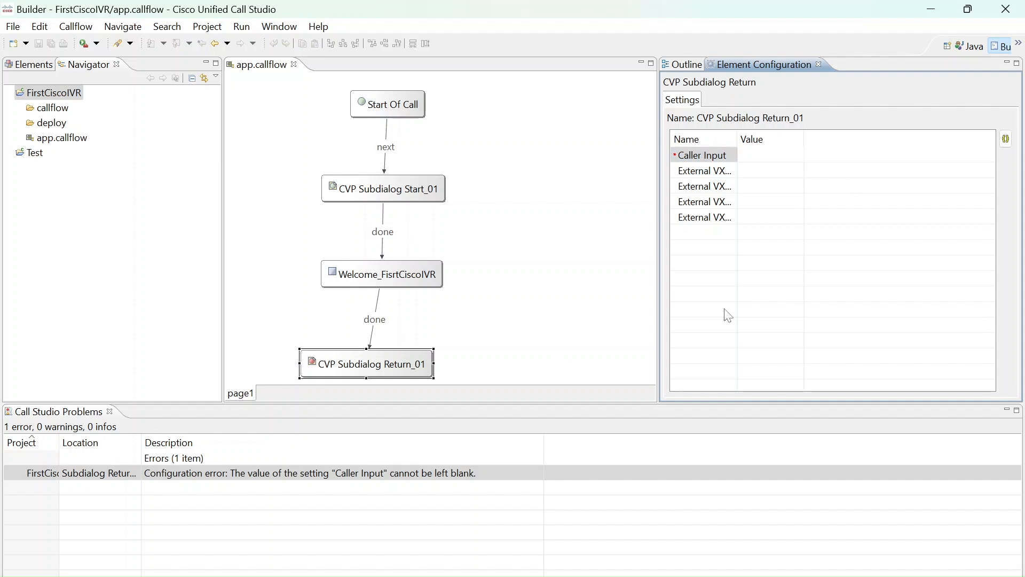
type("Disconnect")
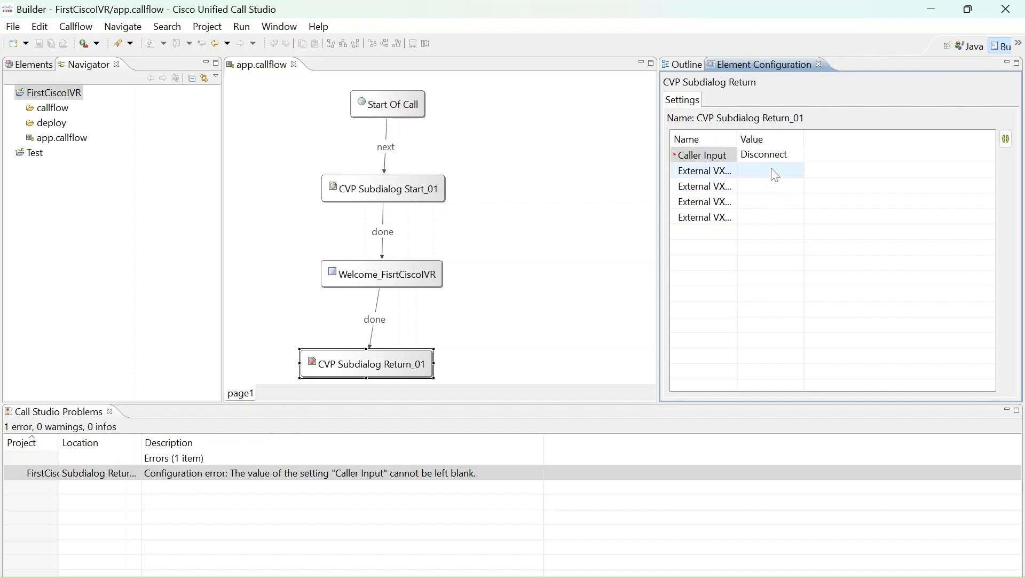
key("BackSpace")
key("BackSpace")
key("BackSpace")
key("BackSpace")
key("BackSpace")
key("BackSpace")
key("BackSpace")
key("BackSpace")
key("BackSpace")
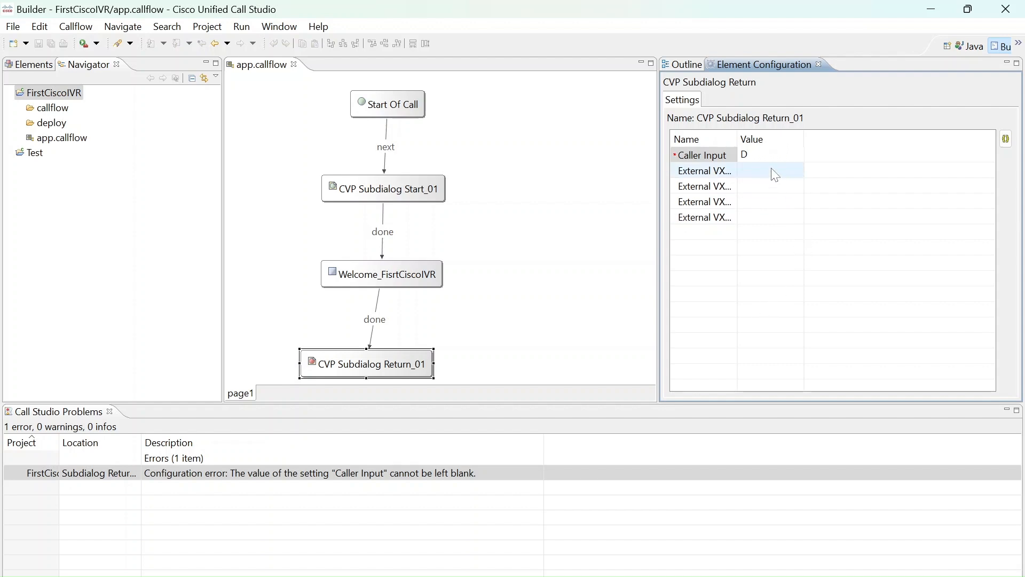
left_click(769, 217)
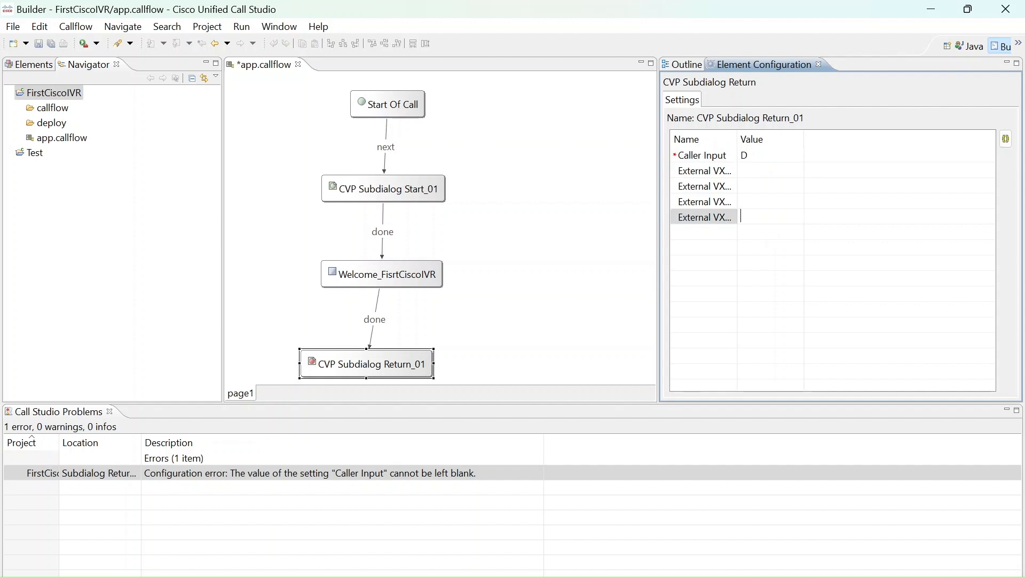
Widen the Name and Value columns of the CVP Subdialog Return_01 settings and keep D as the Caller Input value
double_click(738, 138)
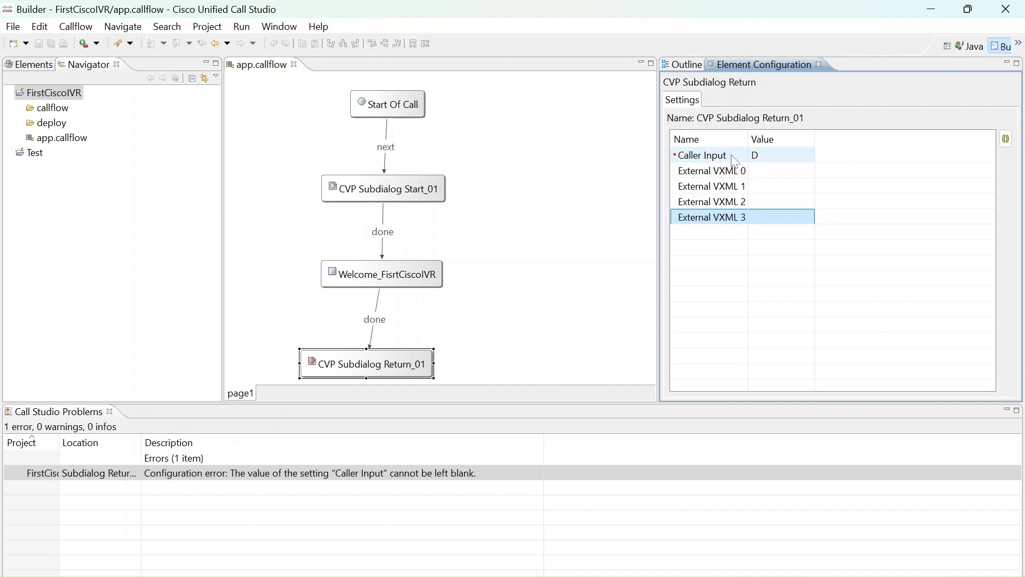
left_click(780, 159)
double_click(815, 138)
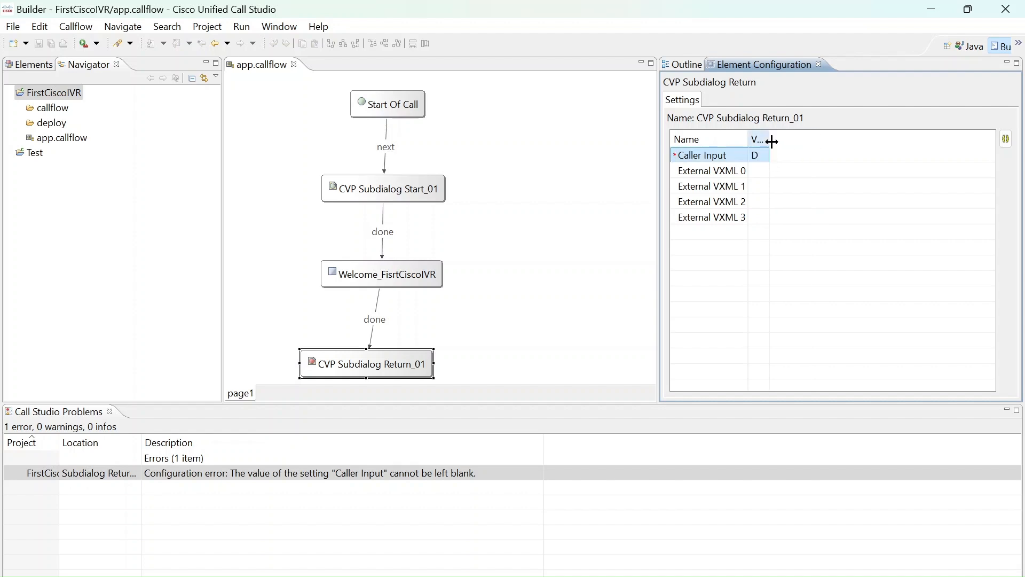
left_click_drag(772, 142, 931, 149)
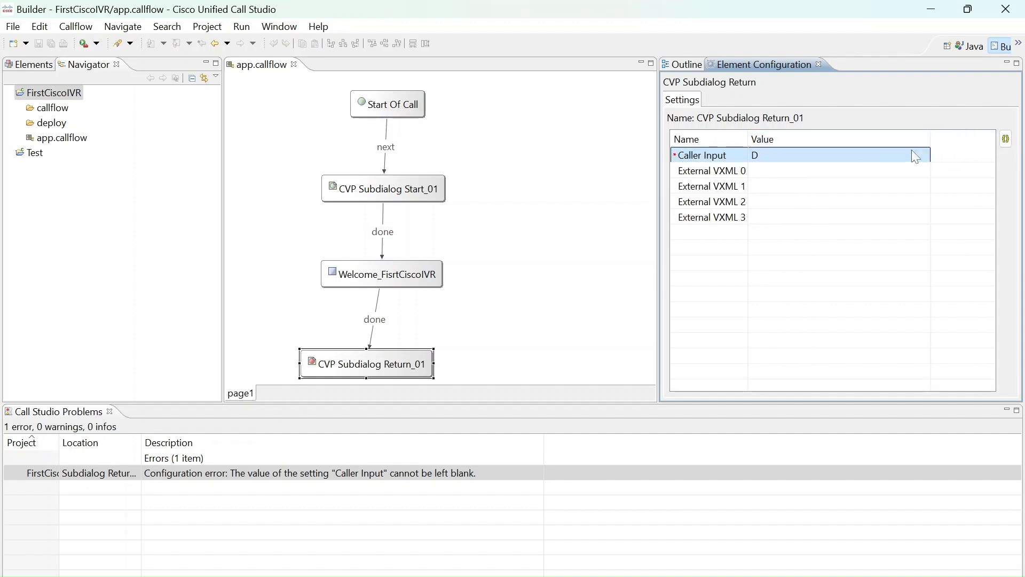
left_click(916, 157)
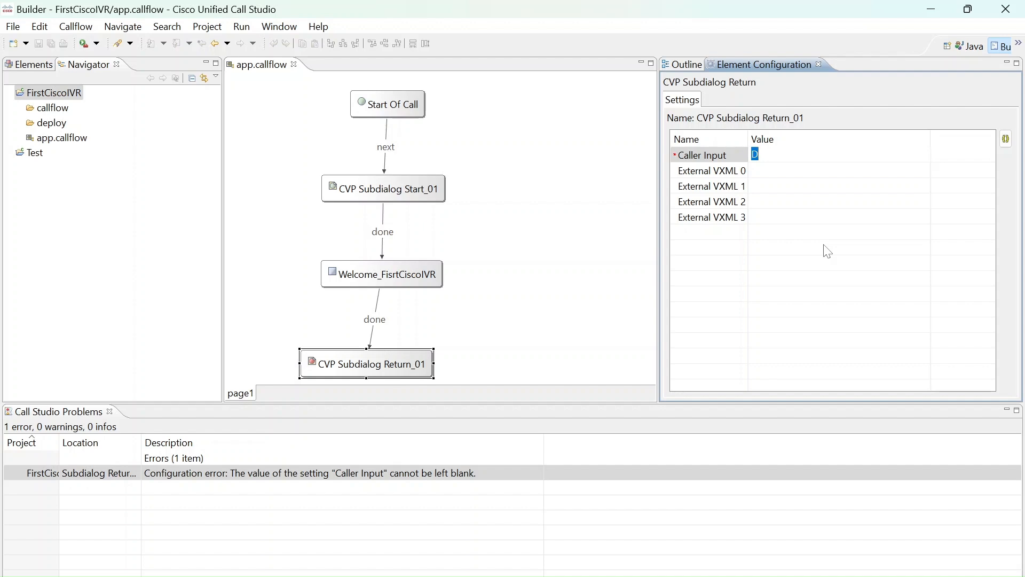
key("Return")
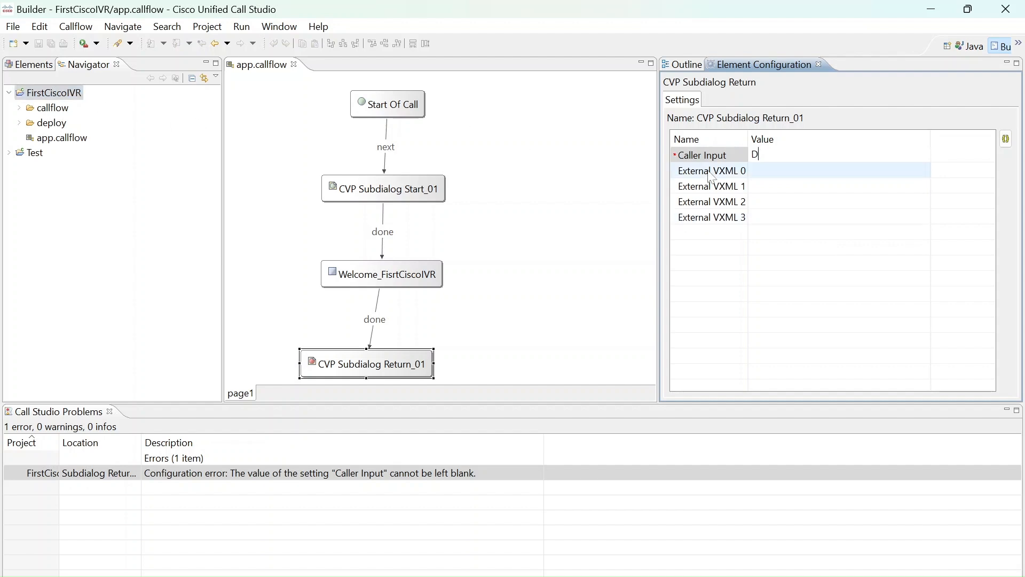
Validate the FirstCiscoIVR project again
left_click(79, 94)
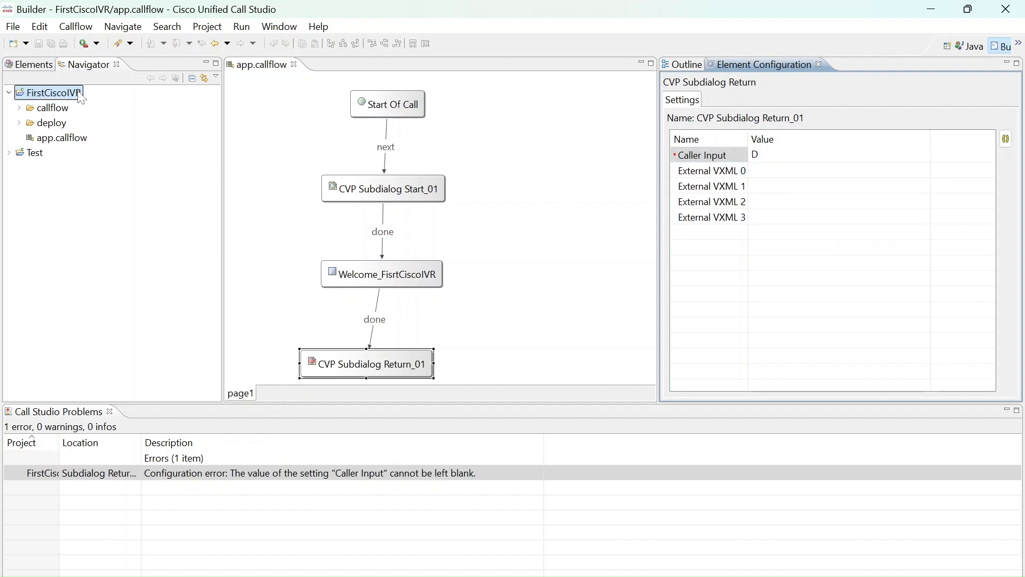
right_click(80, 96)
left_click(152, 403)
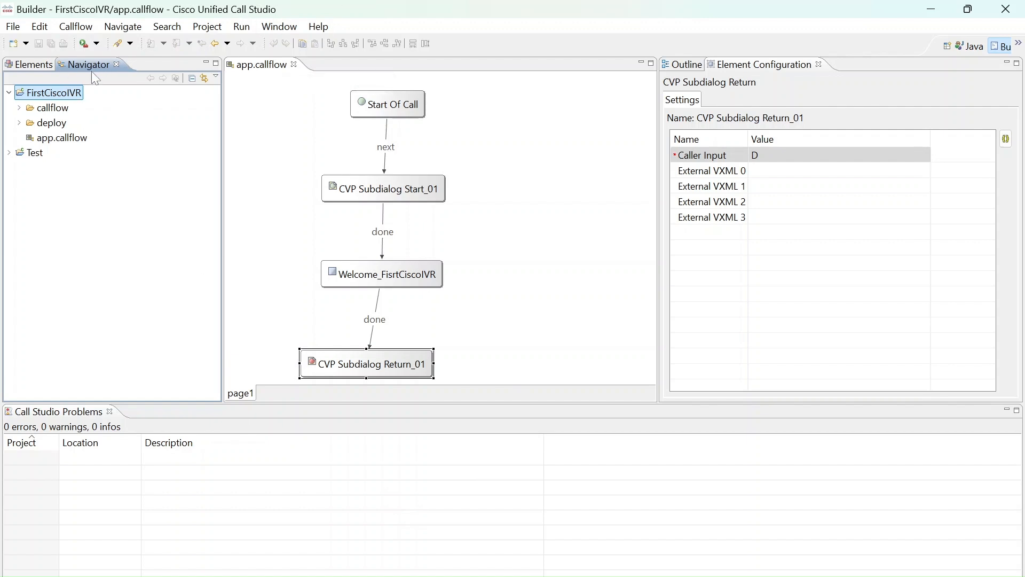
Start debugging FirstCiscoIVR as a Call Studio project and allow network access for eclipse and OpenJDK Platform binary
right_click(73, 101)
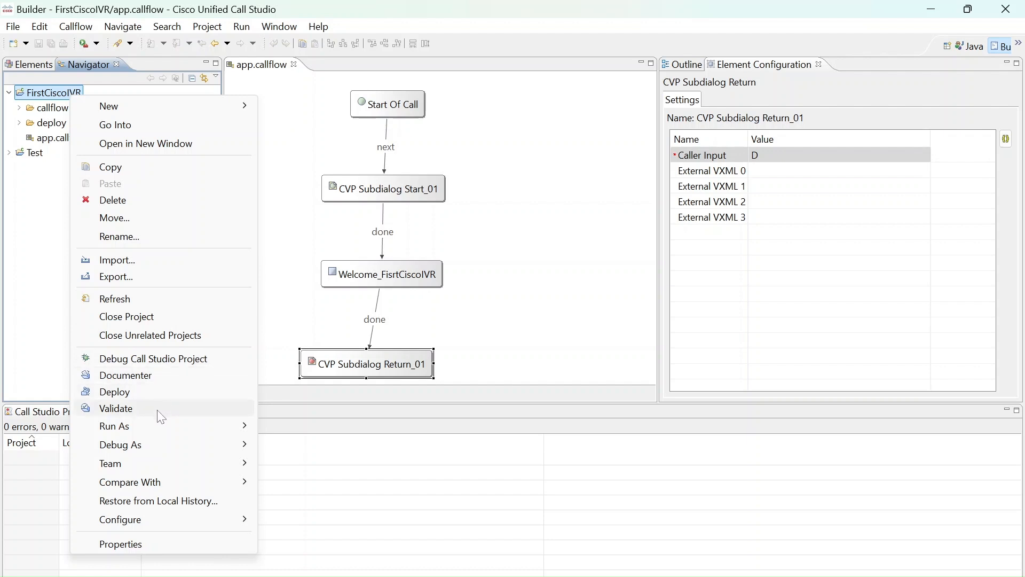
left_click(151, 360)
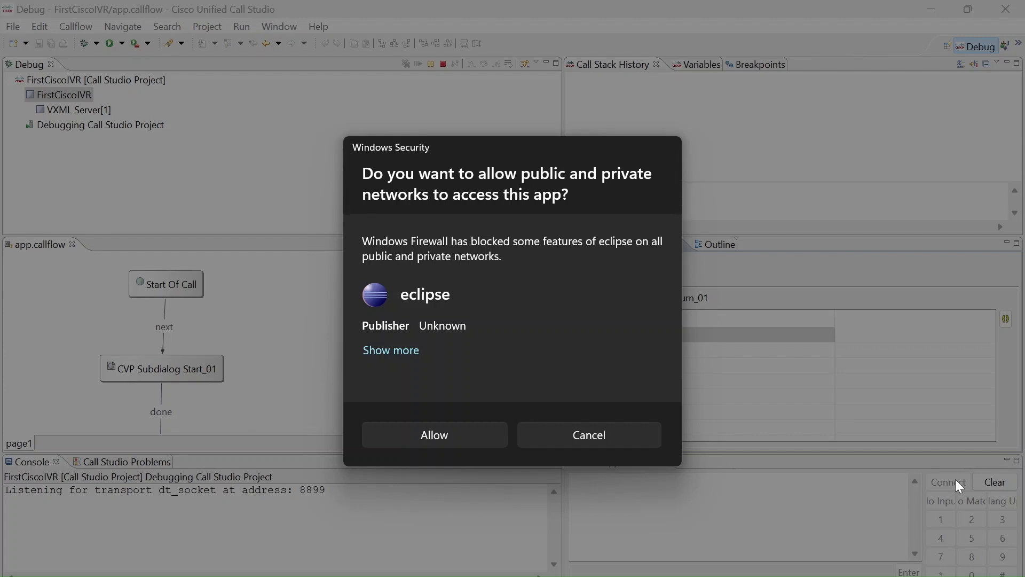
left_click(496, 431)
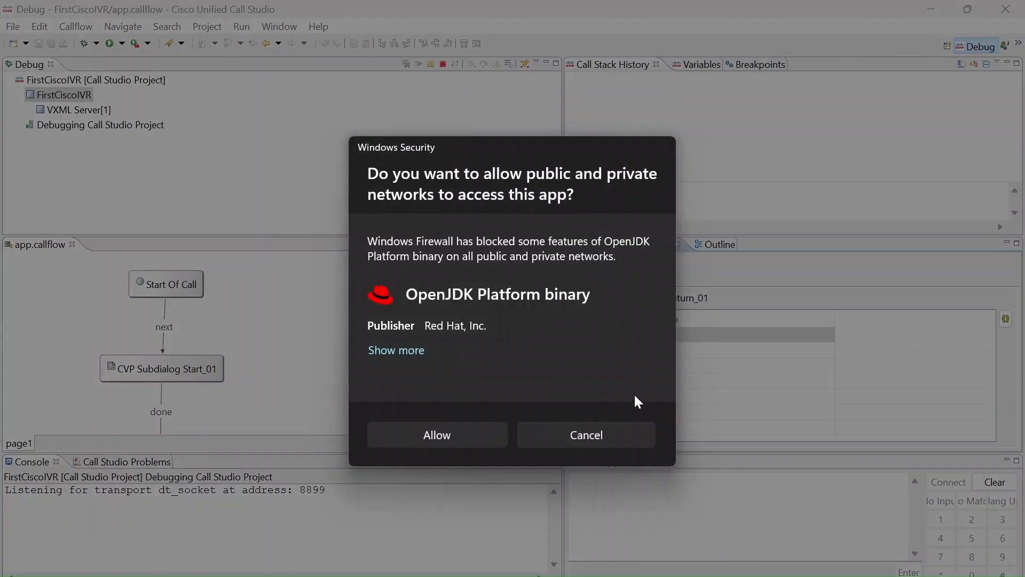
left_click(472, 427)
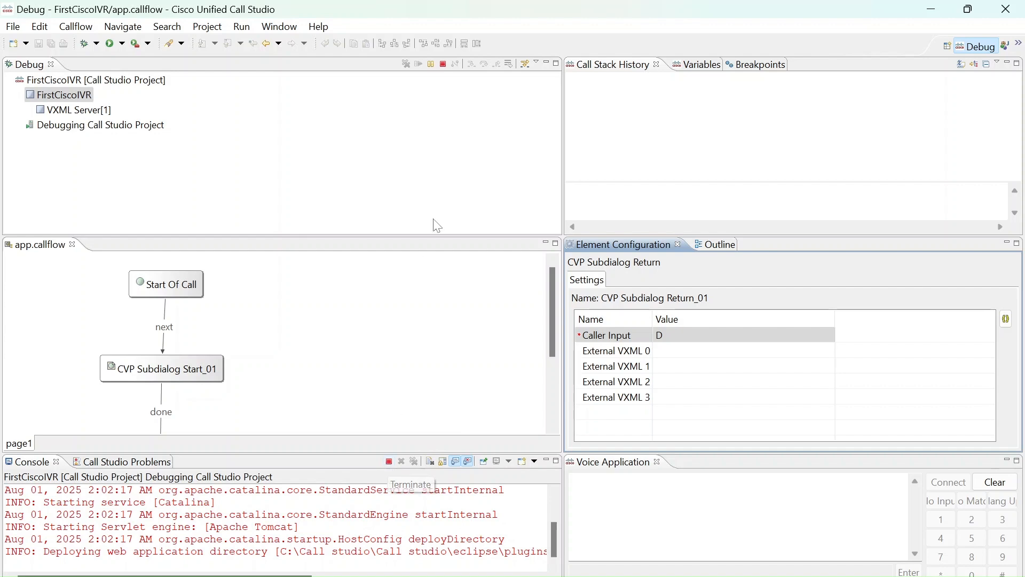
Try to terminate the FirstCiscoIVR debug session, dismissing each problem dialog
left_click(443, 65)
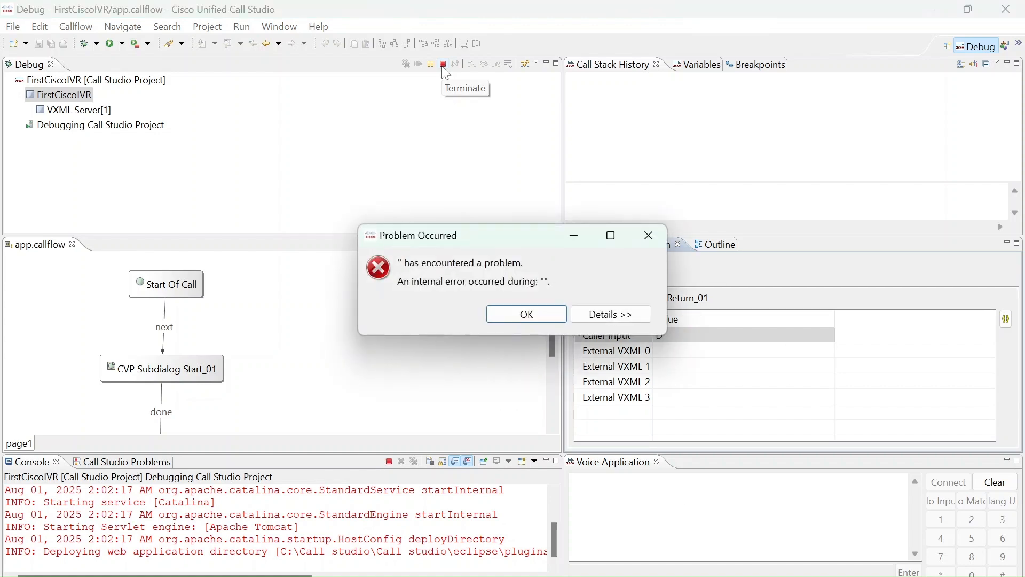
left_click(540, 315)
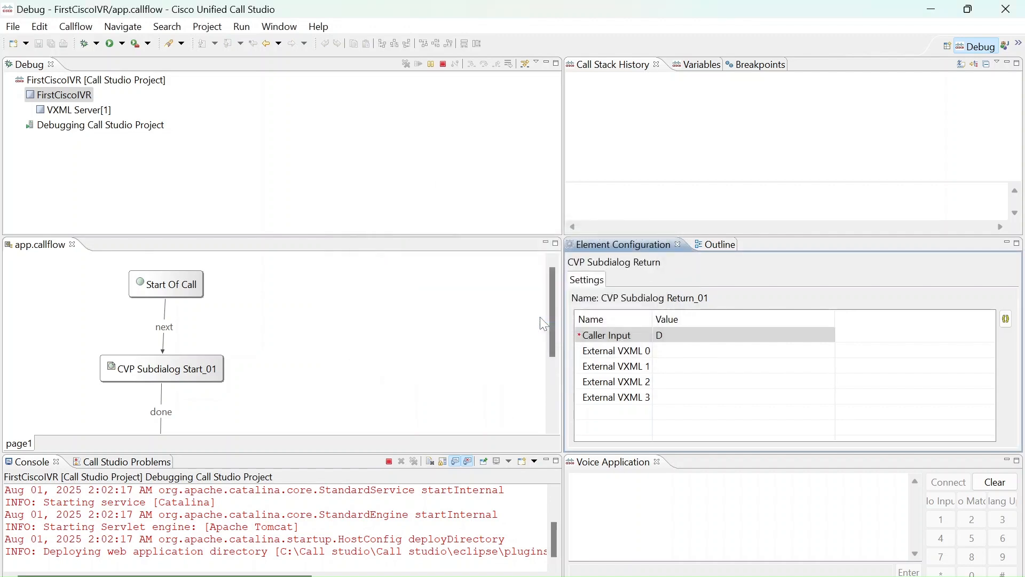
left_click(389, 462)
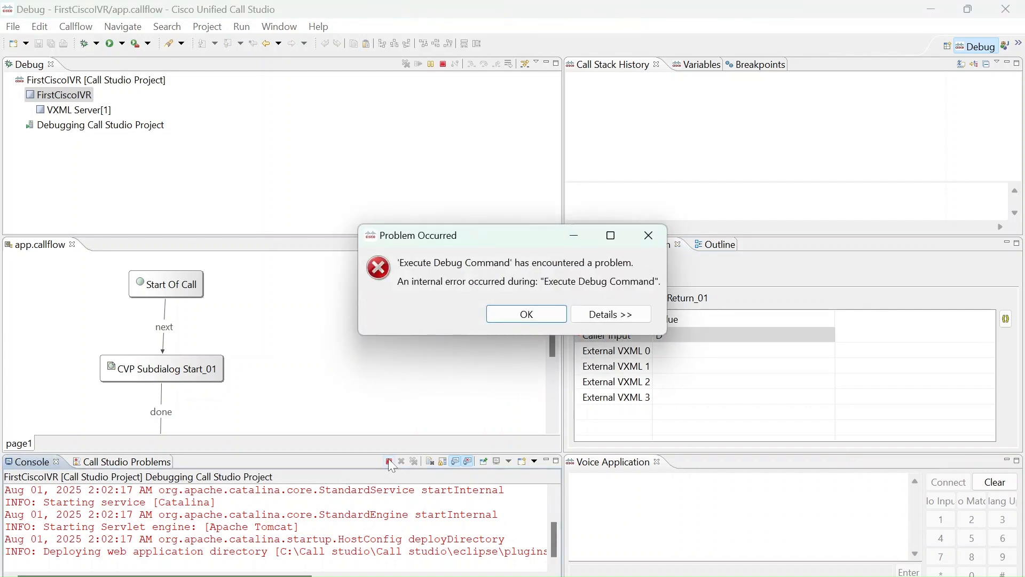
left_click(541, 315)
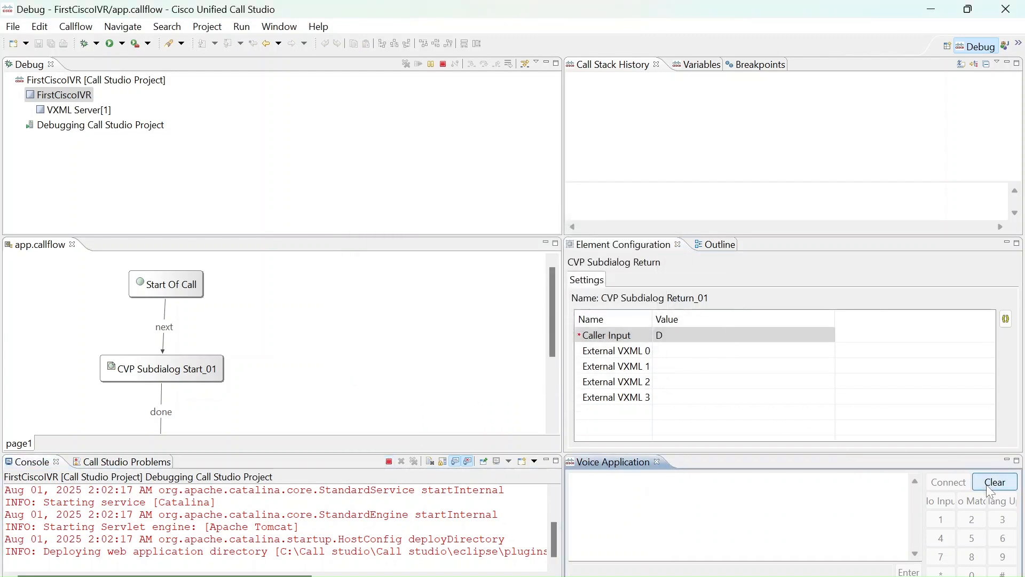
left_click(389, 462)
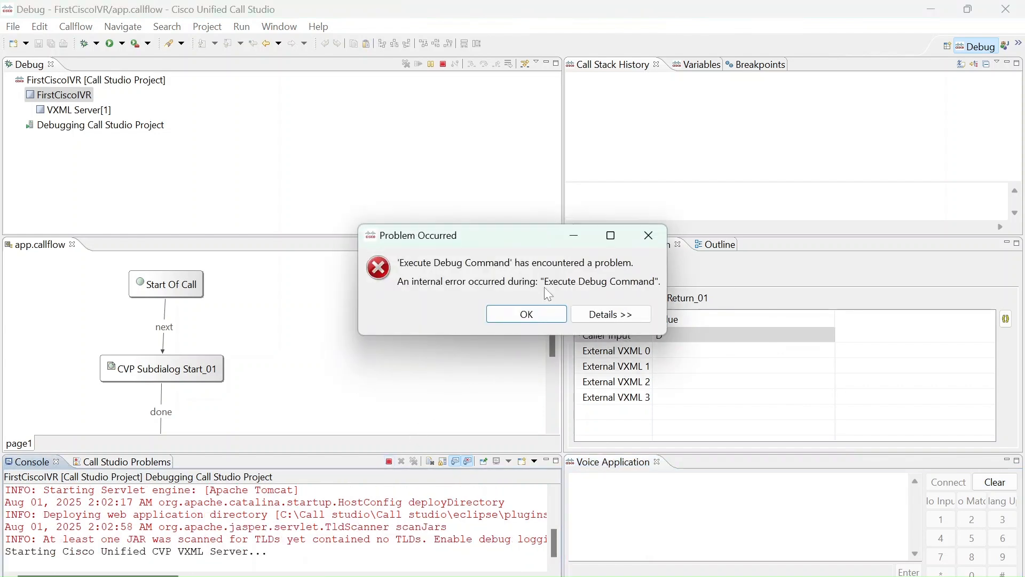
left_click(543, 314)
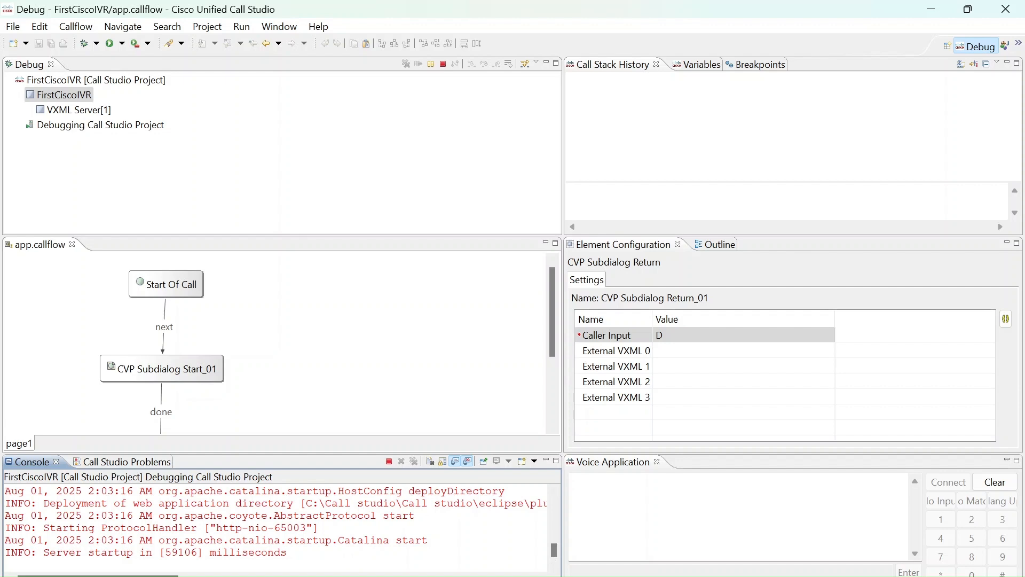
Try to connect a test call in the Voice Application view and select the entries of the FirstCiscoIVR debug session
left_click(961, 486)
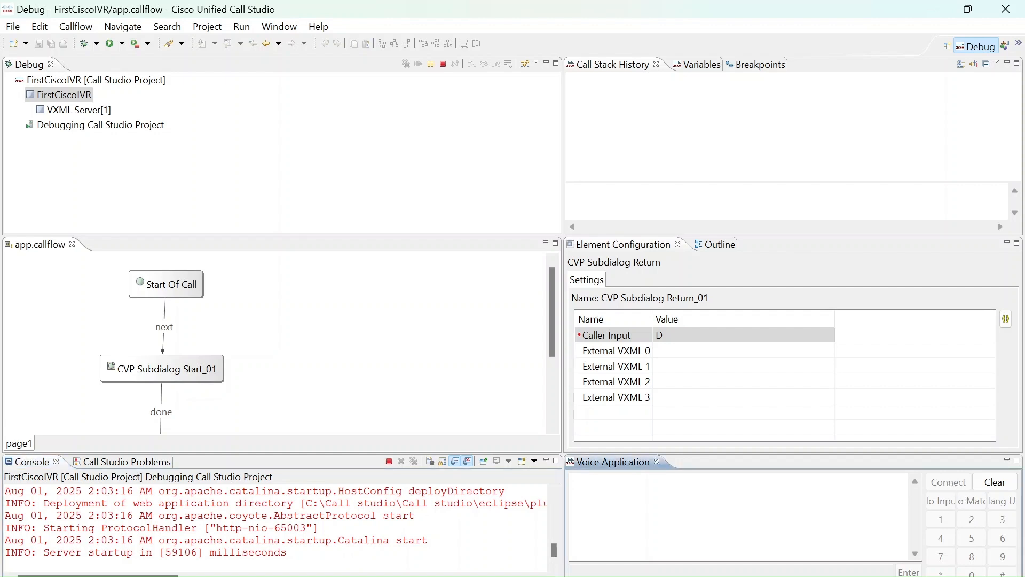
left_click(573, 481)
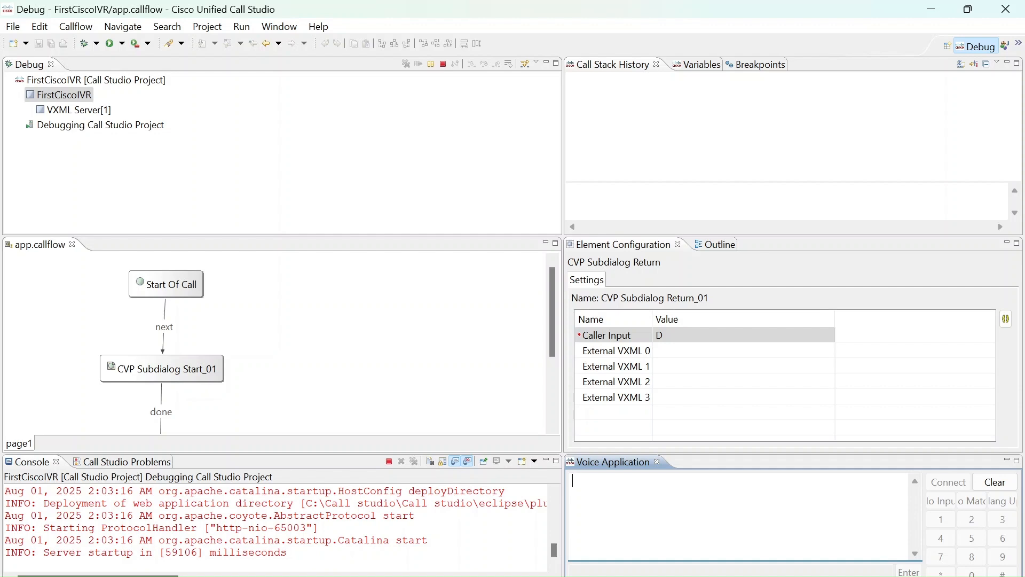
left_click(97, 114)
left_click(98, 126)
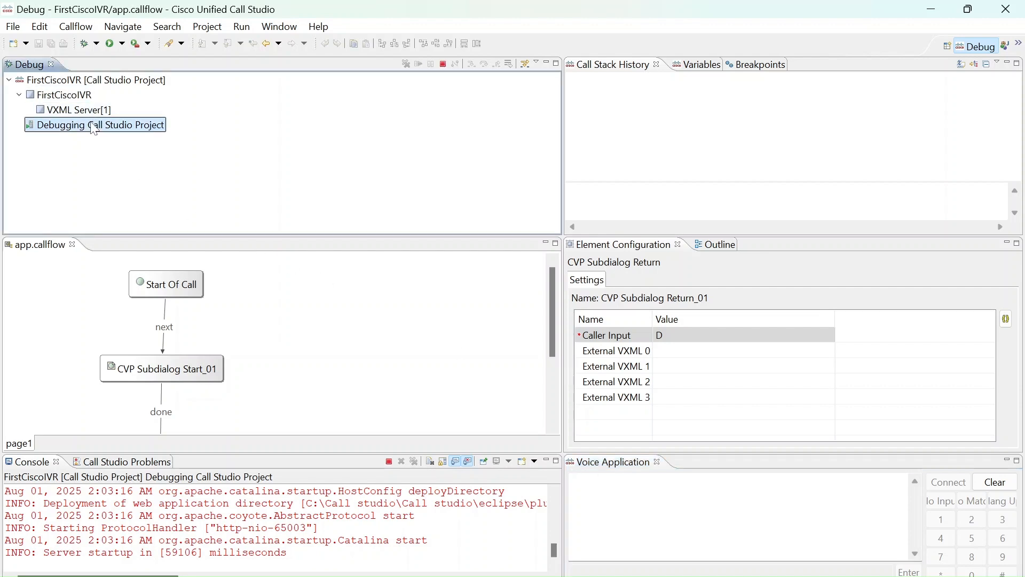
left_click(75, 99)
Restart Call Studio and minimise the open File Explorer windows to reveal the desktop
left_click(13, 27)
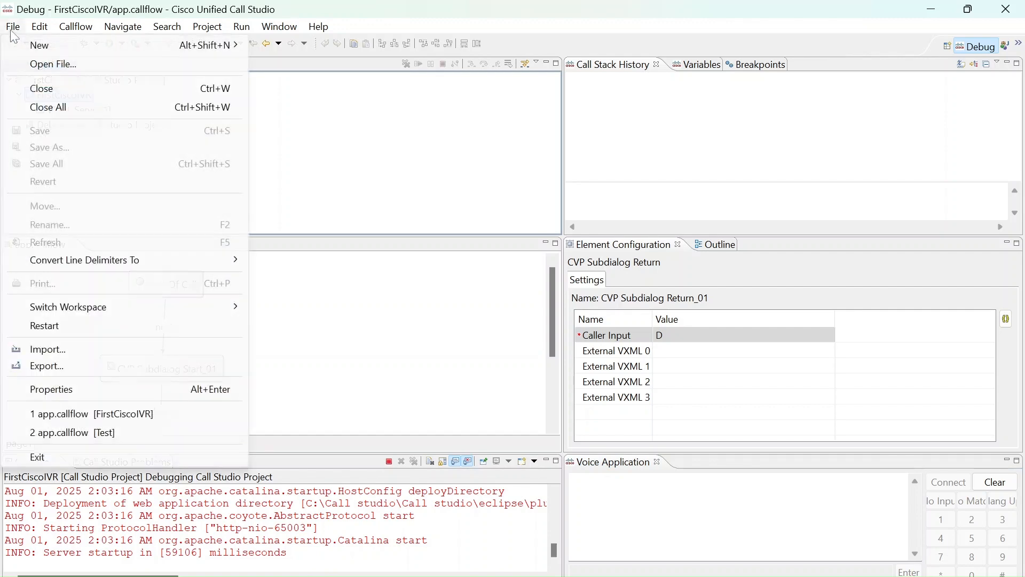
left_click(72, 327)
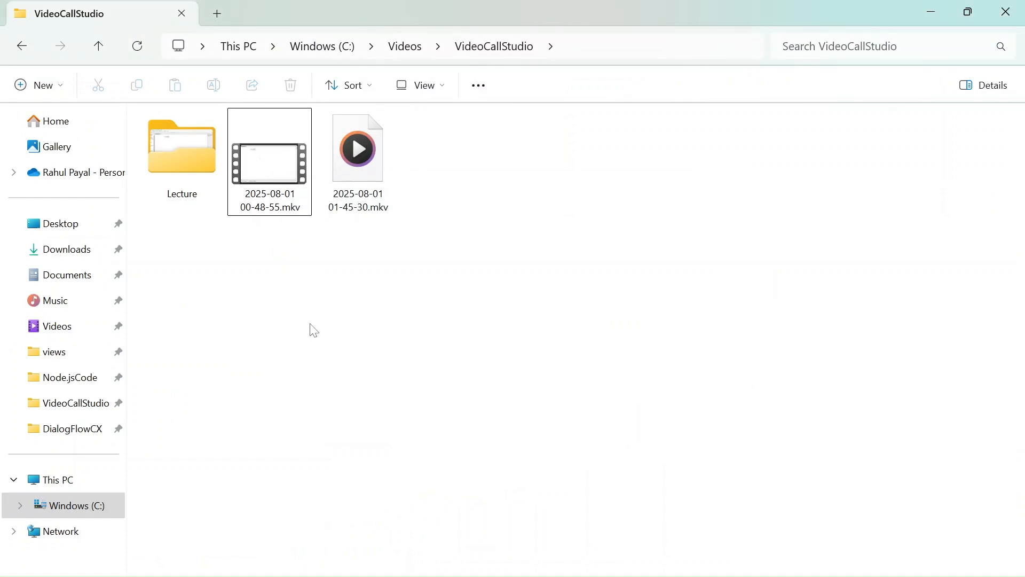
left_click(933, 11)
left_click(933, 10)
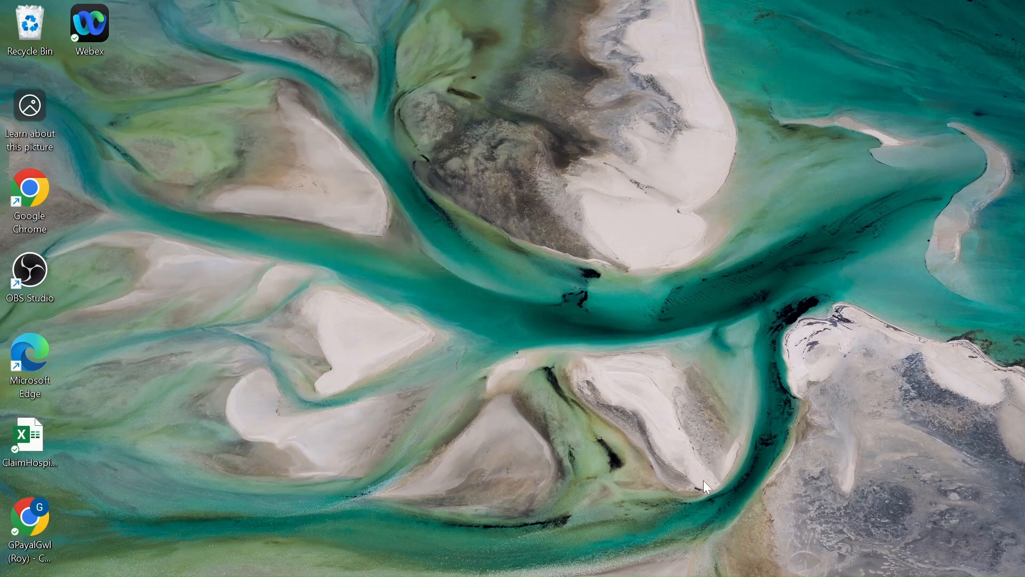
mouse_move(688, 576)
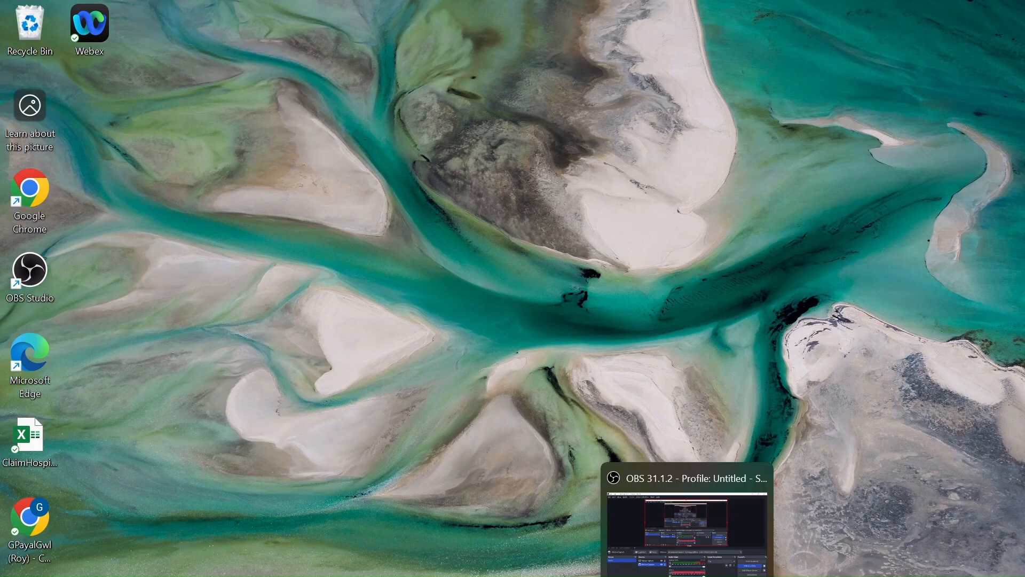
left_click(687, 534)
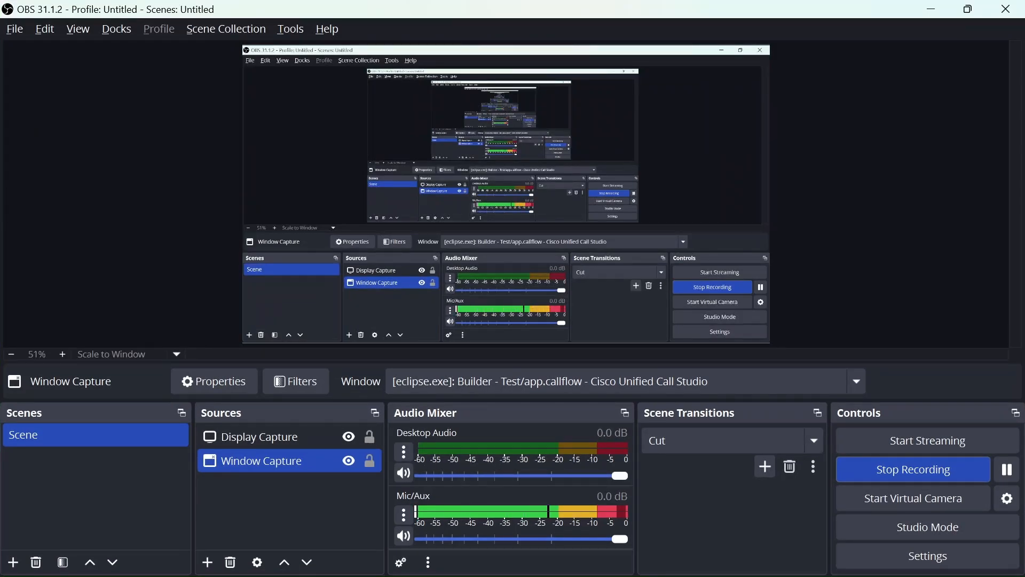
key("super+d")
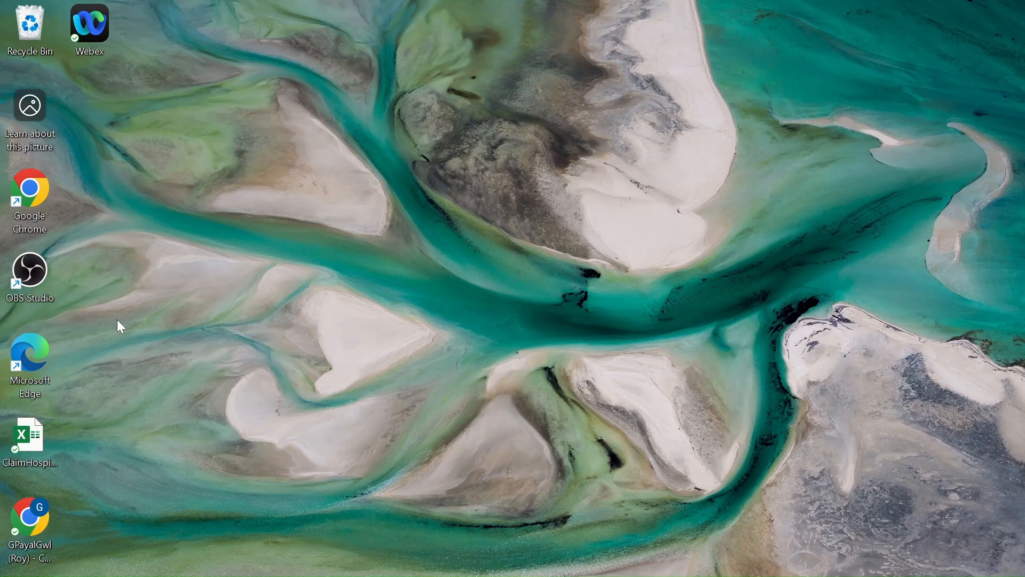
Switch to the eclipse folder in File Explorer and launch eclipse.exe to start Call Studio
mouse_move(440, 576)
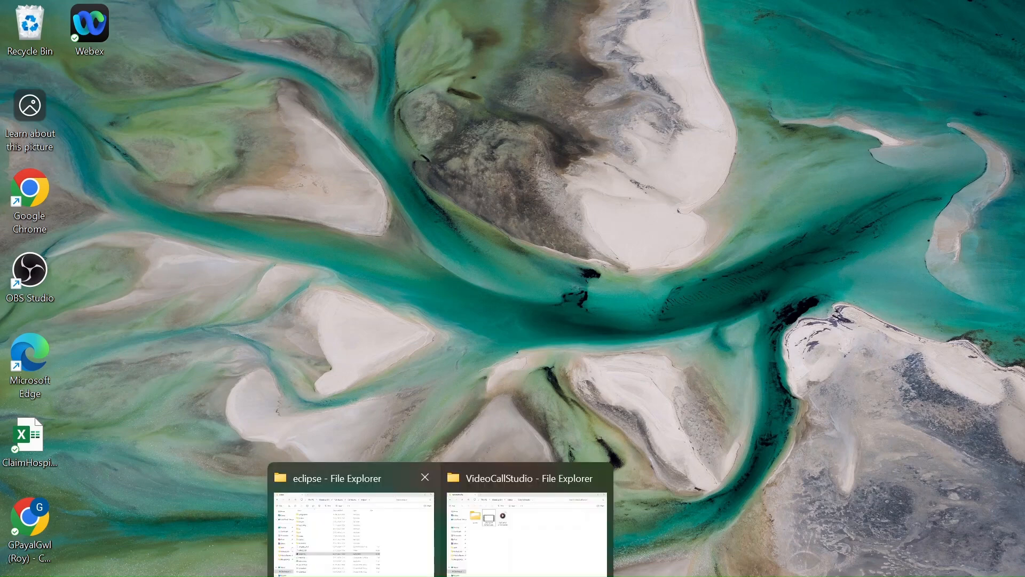
left_click(402, 570)
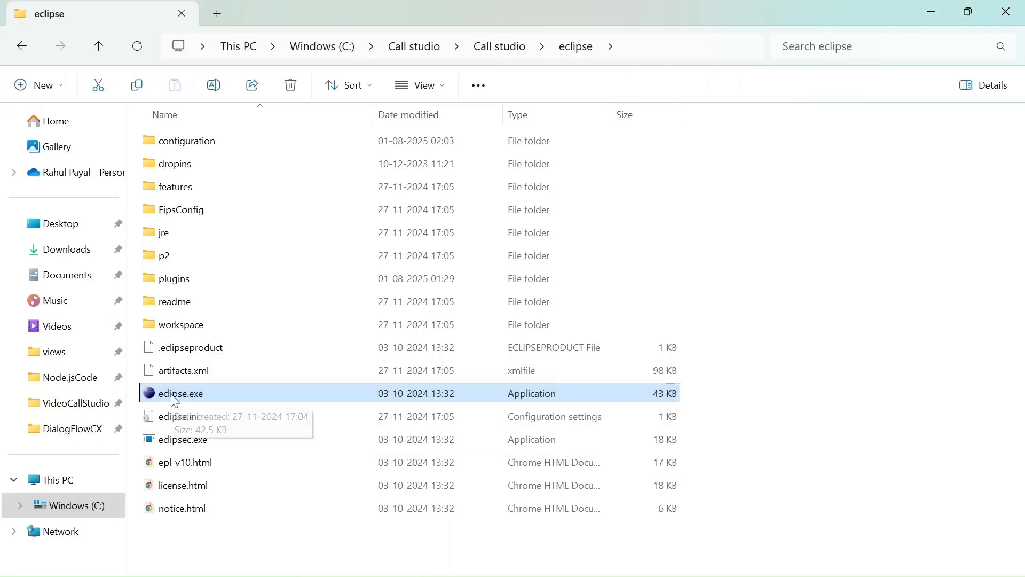
double_click(175, 395)
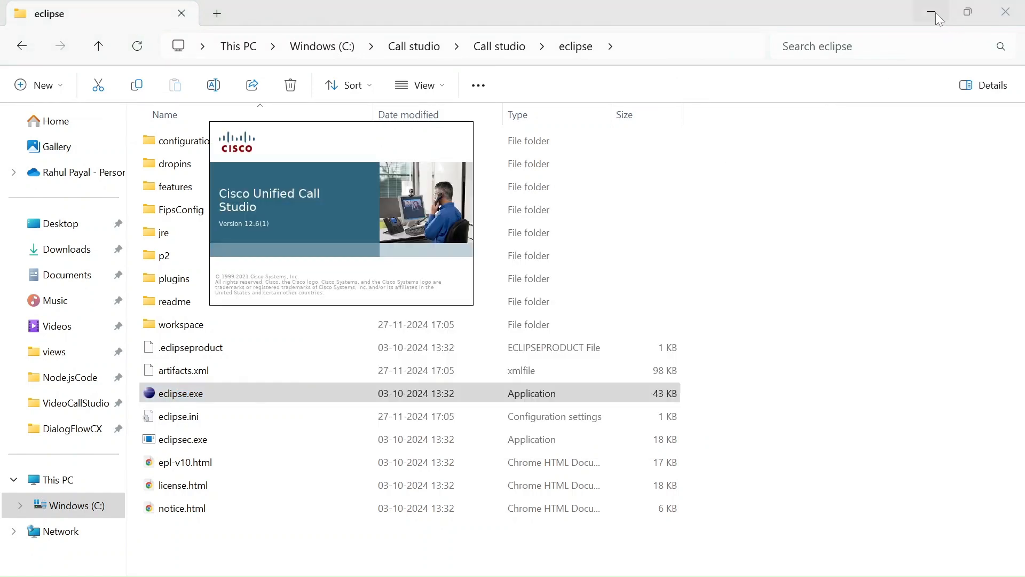
Minimise the eclipse folder window and switch Call Studio from the Debug to the Builder perspective
left_click(931, 12)
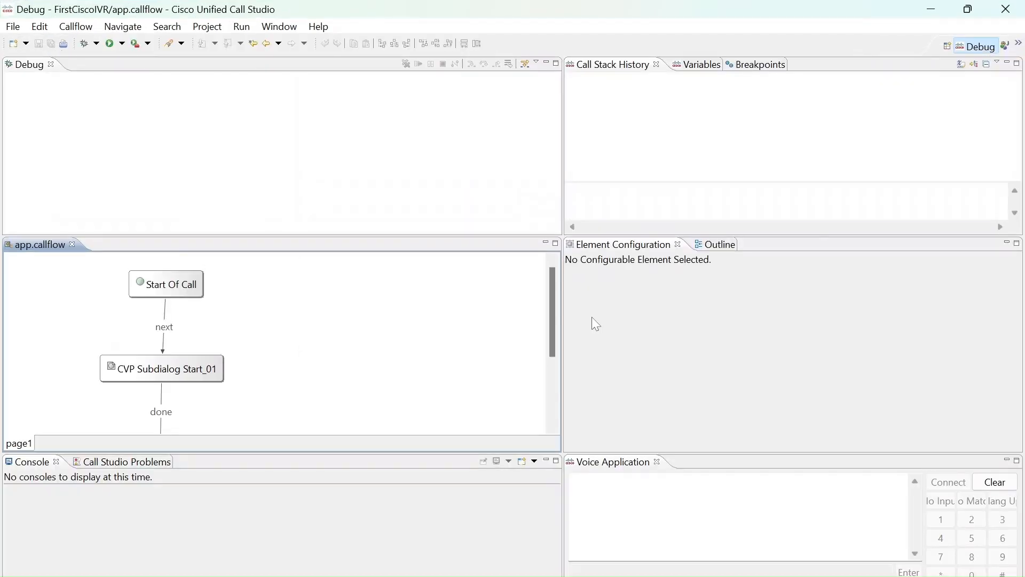
left_click(947, 47)
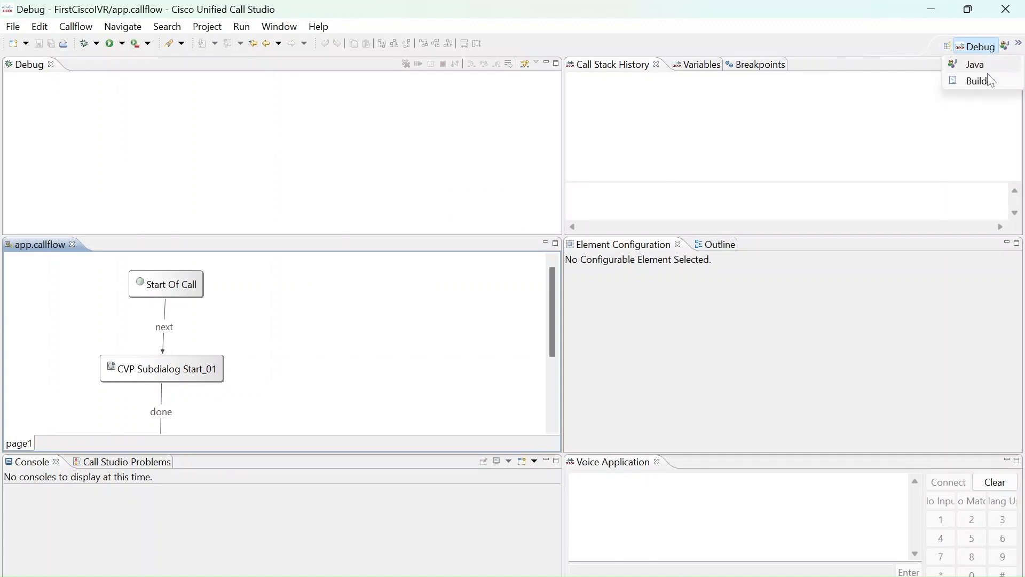
left_click(981, 80)
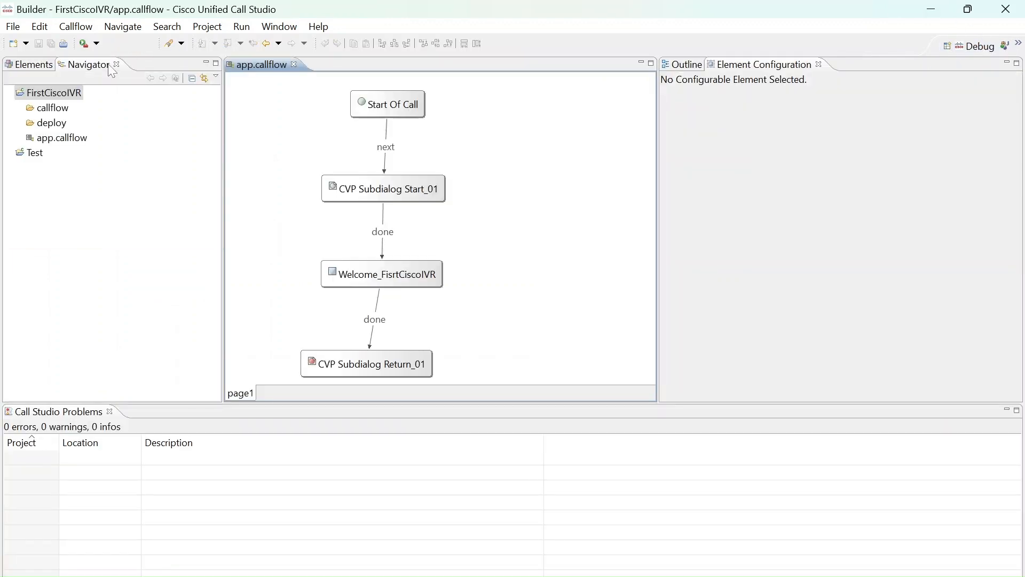
Start debugging FirstCiscoIVR as a Call Studio project from the project tree
left_click(12, 27)
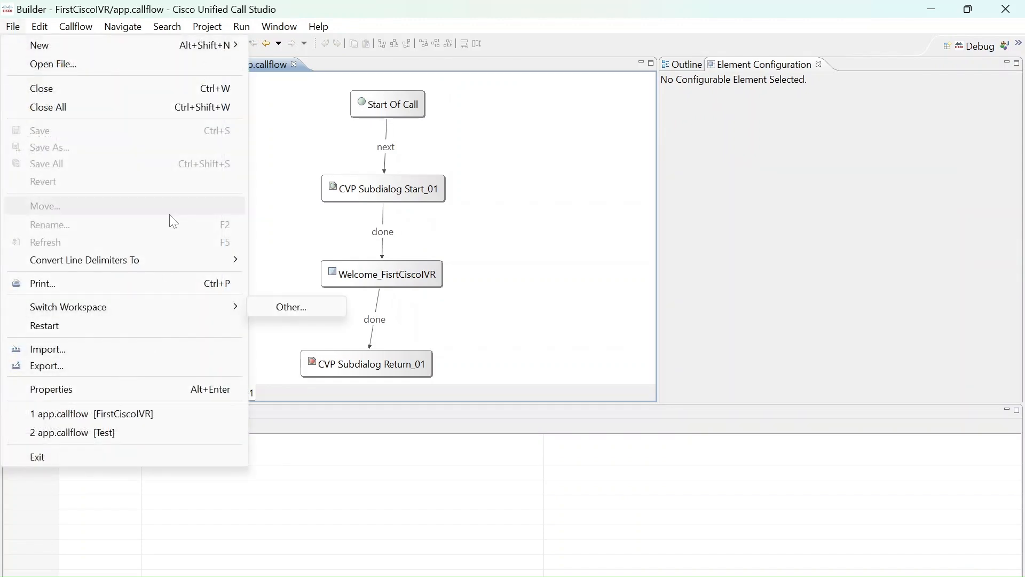
left_click(315, 169)
left_click(79, 96)
right_click(78, 97)
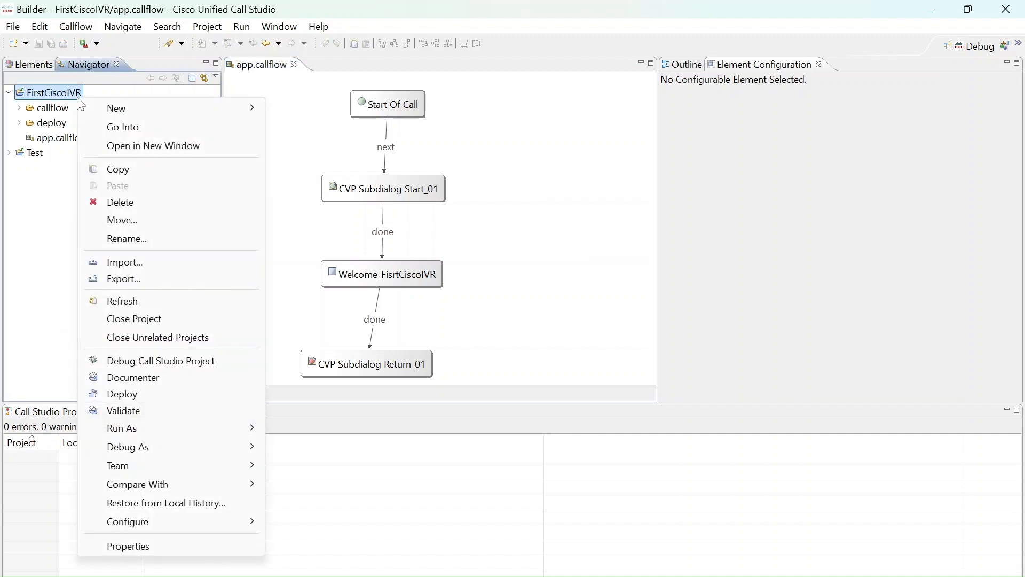
left_click(149, 361)
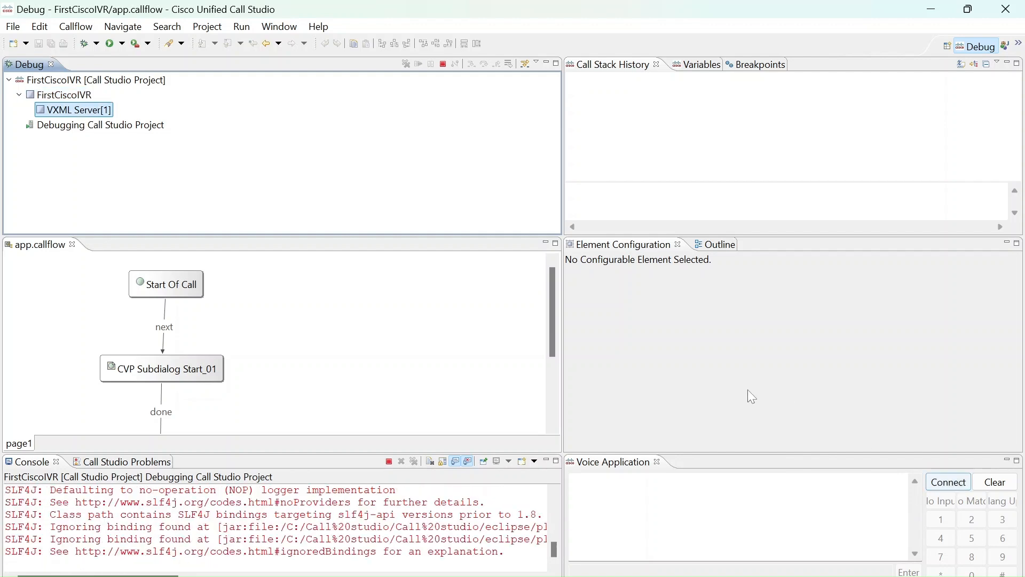
Connect a test call in the Voice Application view and review the call's prompt log through to its end
left_click(965, 493)
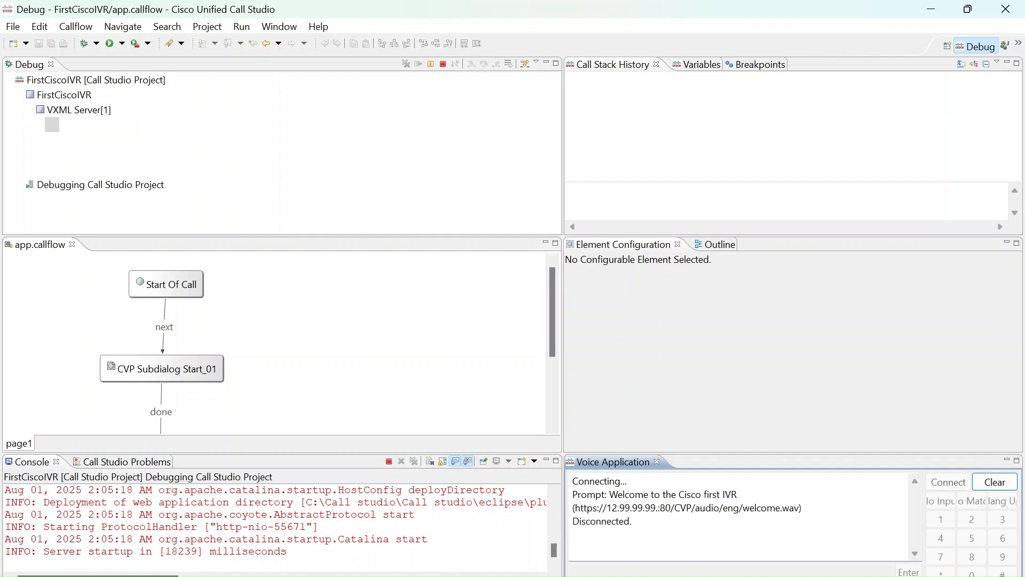
left_click_drag(631, 508, 732, 494)
left_click_drag(633, 521, 582, 520)
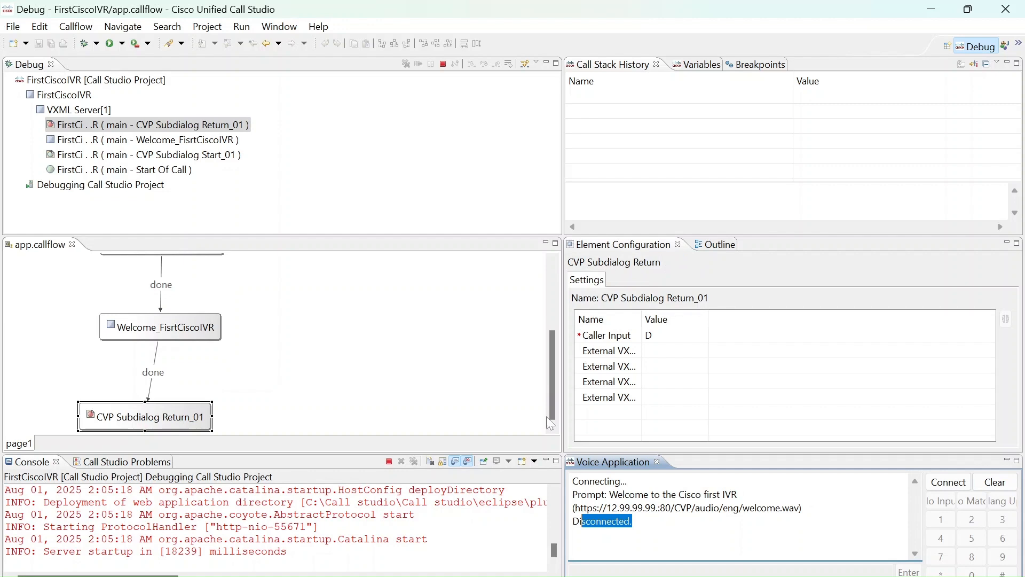
Terminate the FirstCiscoIVR debug session and return to the Builder perspective
left_click(443, 64)
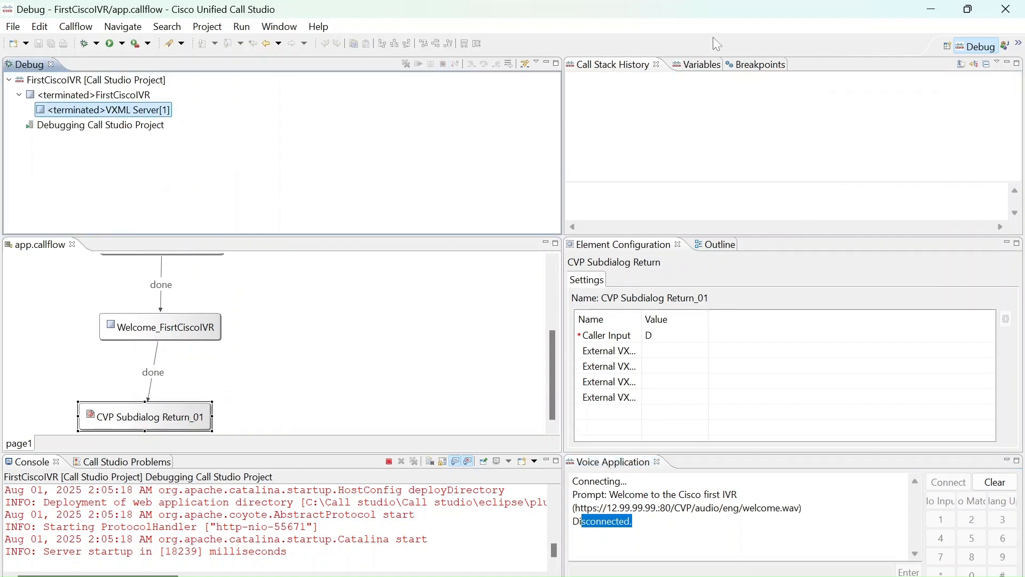
left_click(946, 46)
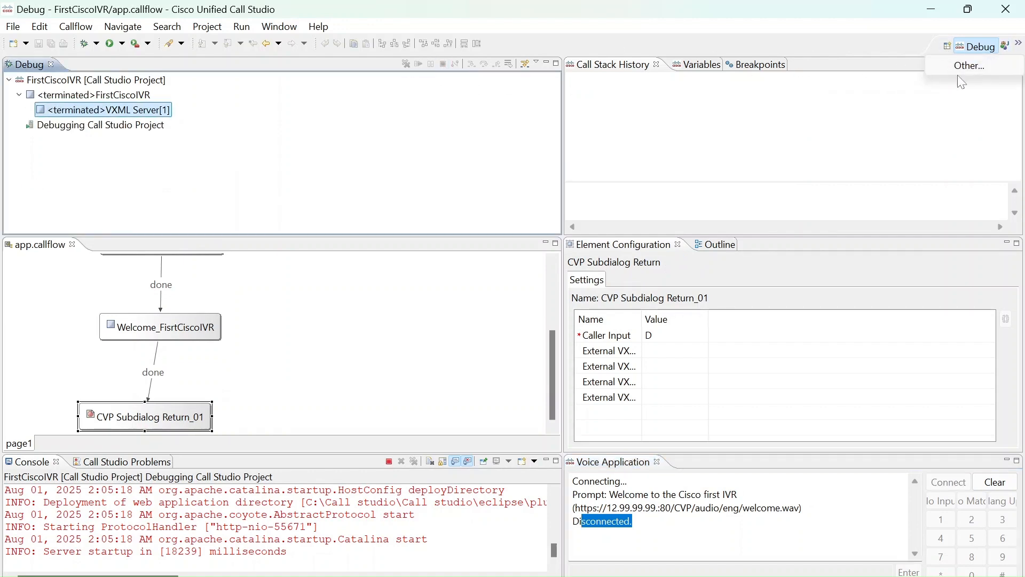
left_click(961, 78)
double_click(536, 165)
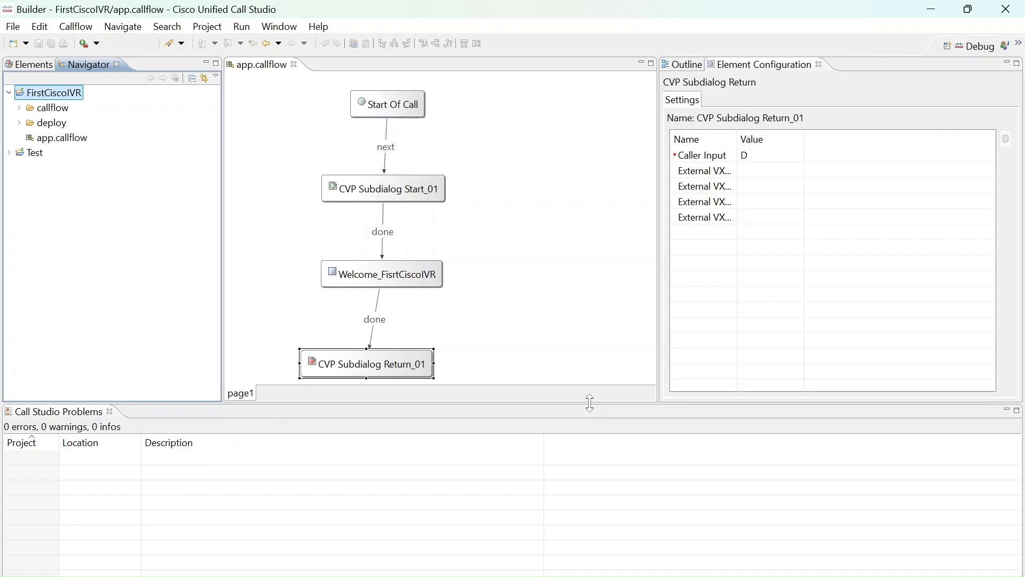
Enlarge the callflow editor by shrinking the Call Studio Problems view, and select the Welcome_FisrtCiscoIVR and CVP Subdialog Return_01 elements in turn
left_click_drag(593, 406, 603, 449)
left_click(422, 271)
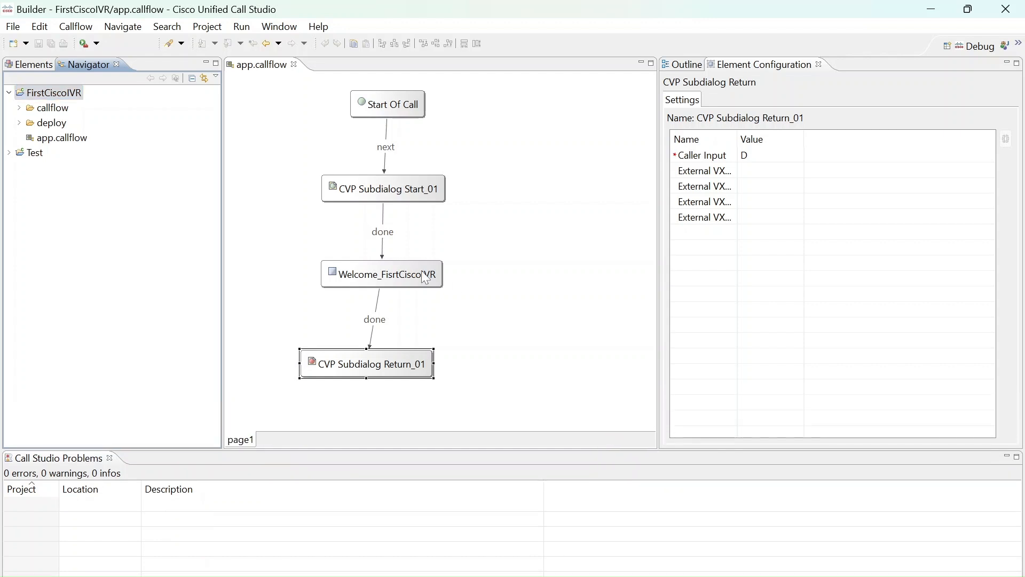
left_click(425, 277)
left_click(385, 368)
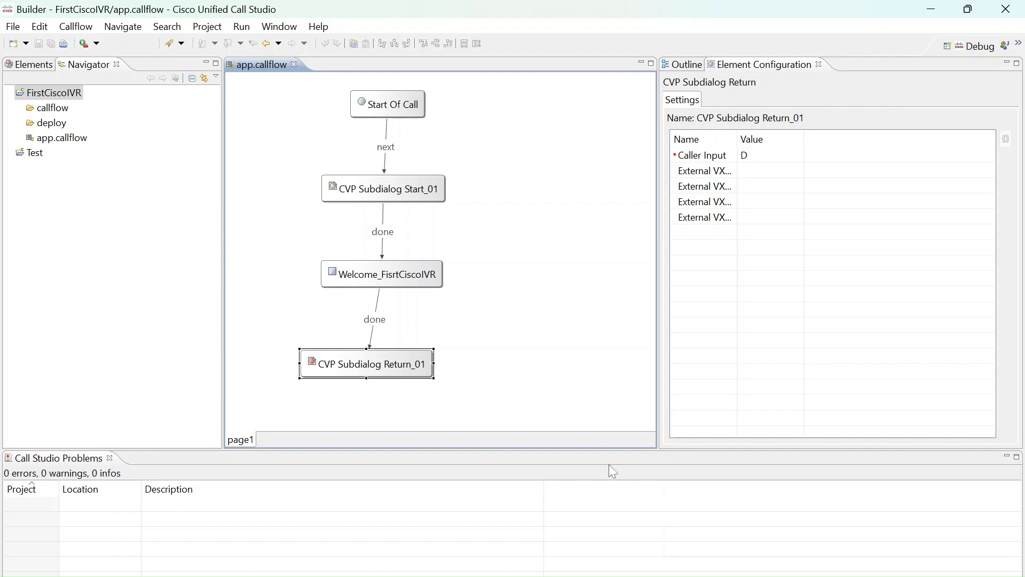
mouse_move(652, 576)
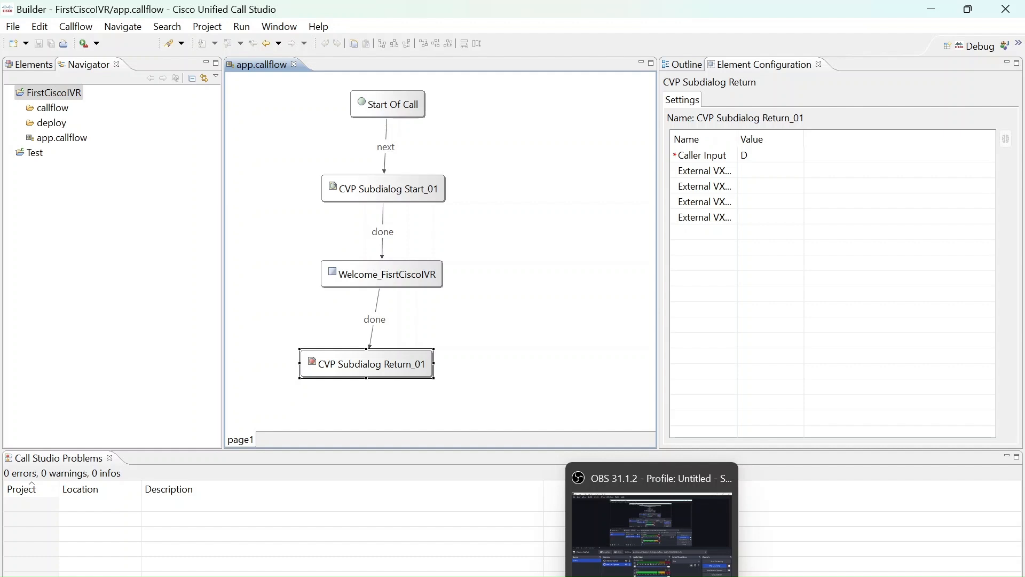
left_click(651, 529)
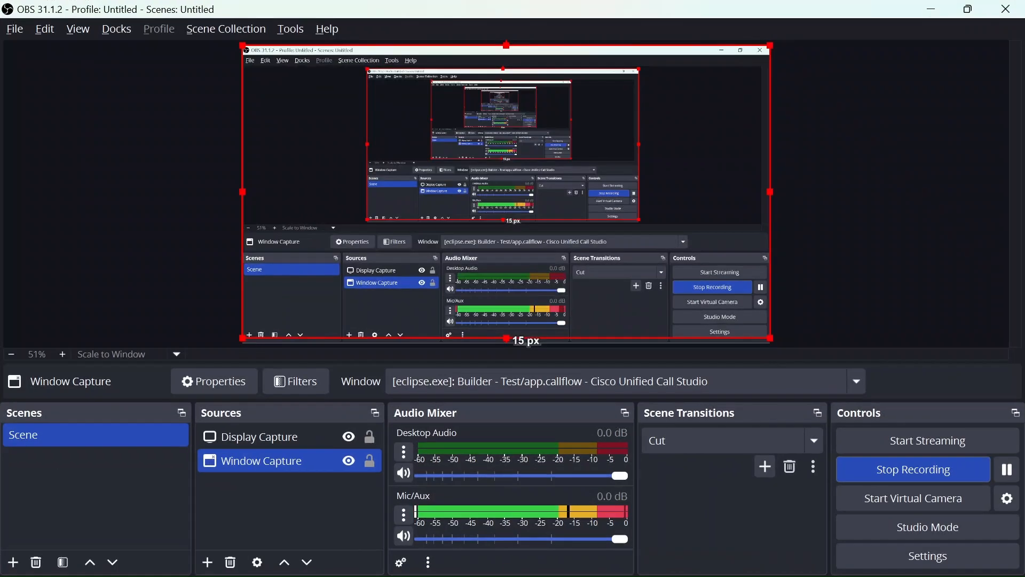
left_click(687, 576)
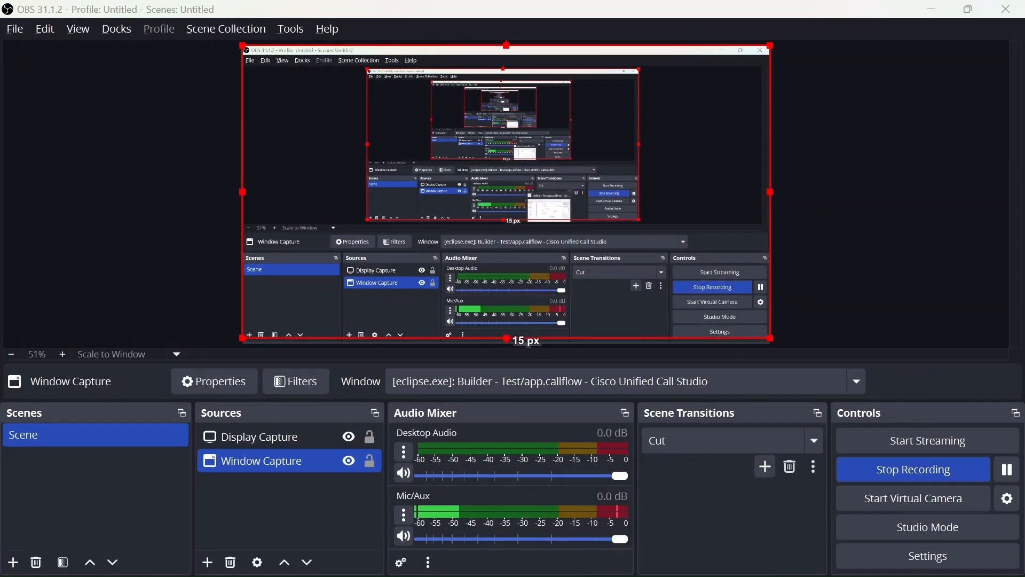